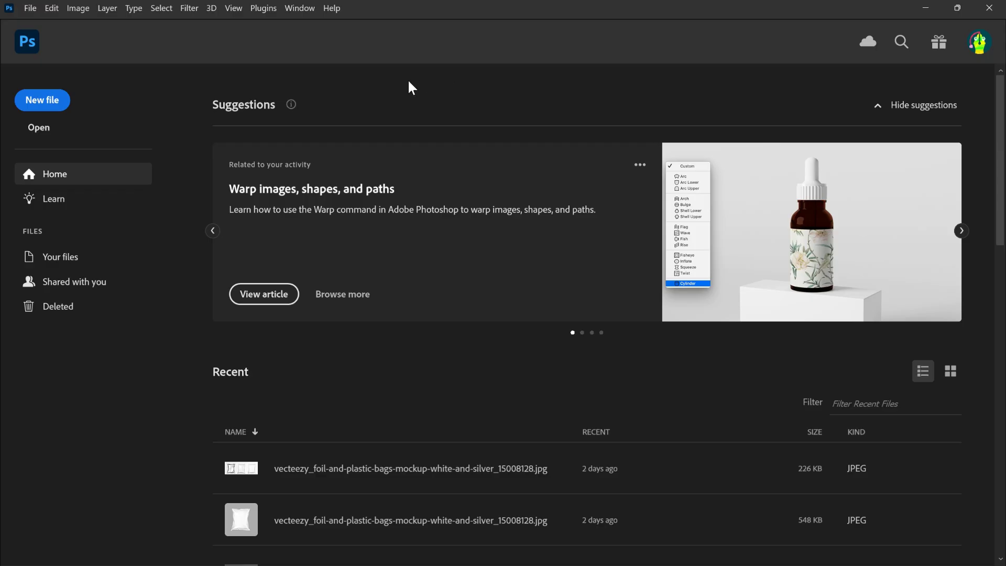
# Step: Create a blank document 3000 px wide and 3000 px high at 300 pixels/inch
pyautogui.click(42, 106)
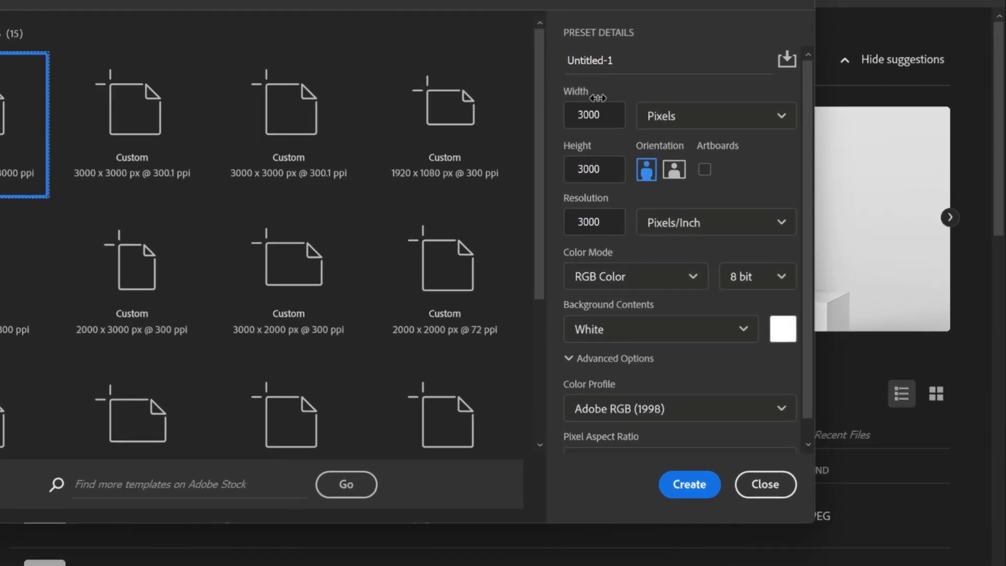
pyautogui.moveTo(620, 111); pyautogui.dragTo(560, 116)
pyautogui.click(600, 169)
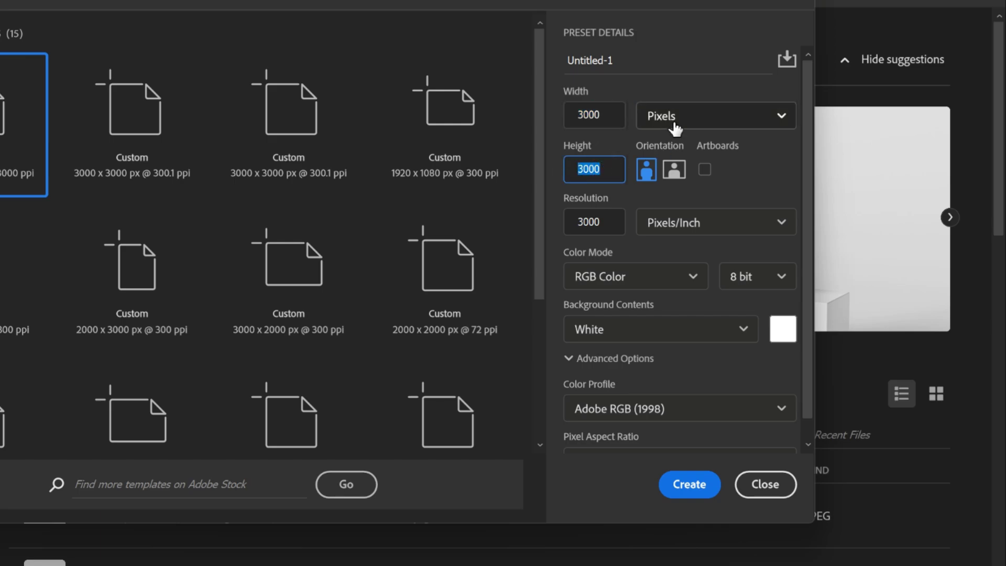
pyautogui.click(604, 222)
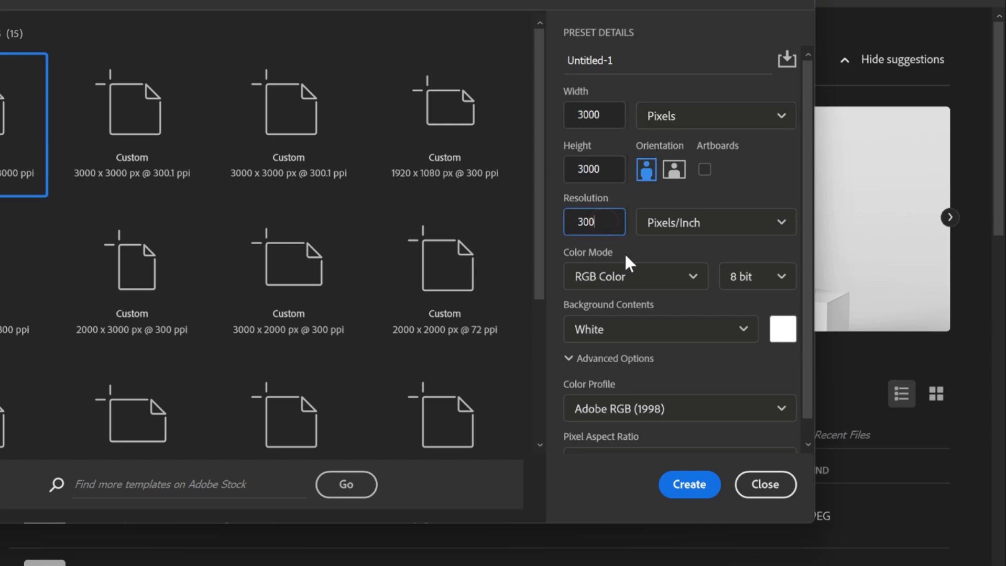
pyautogui.click(682, 486)
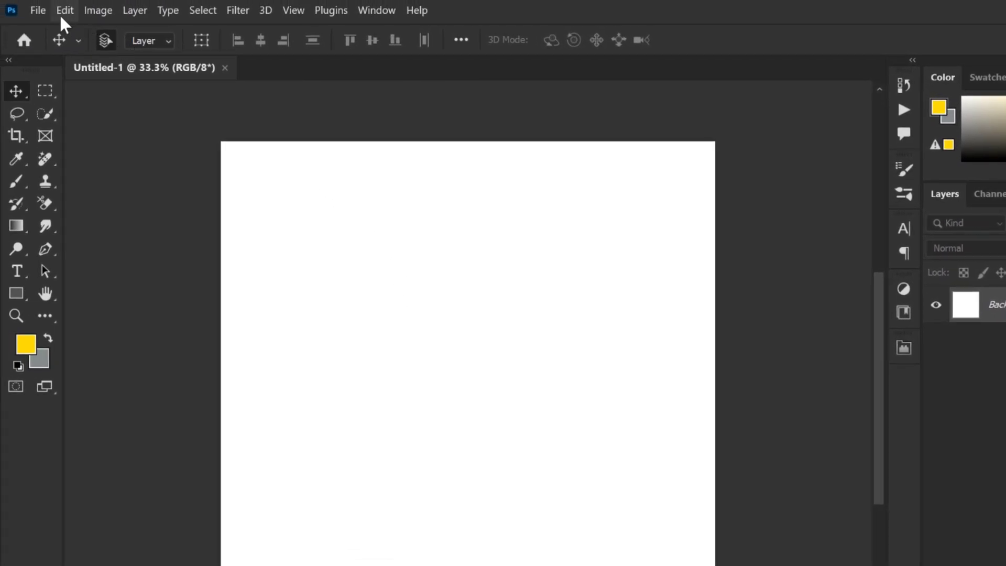
# Step: Embed the 'chips bag' photo in the document and commit its placement
pyautogui.click(43, 11)
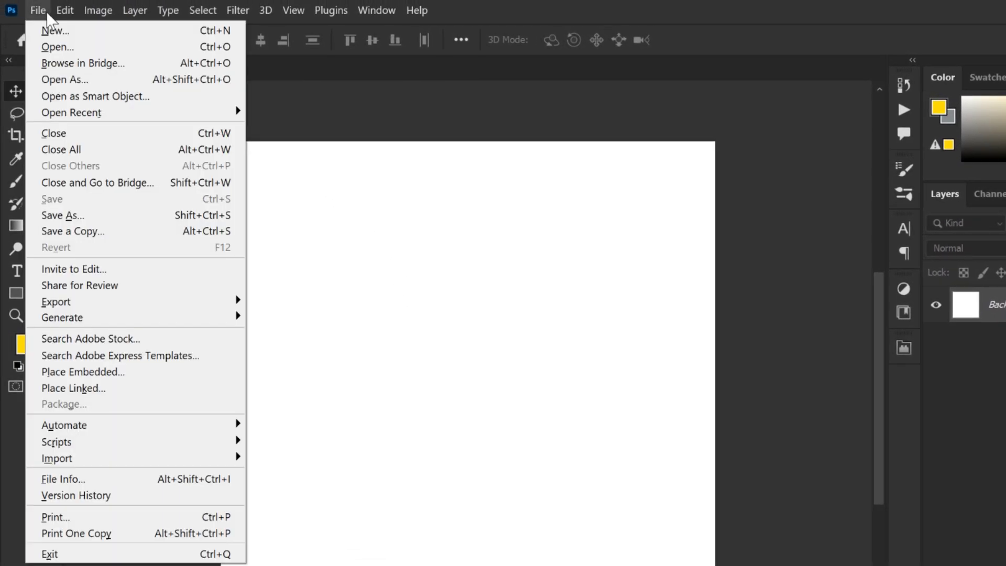
pyautogui.click(109, 374)
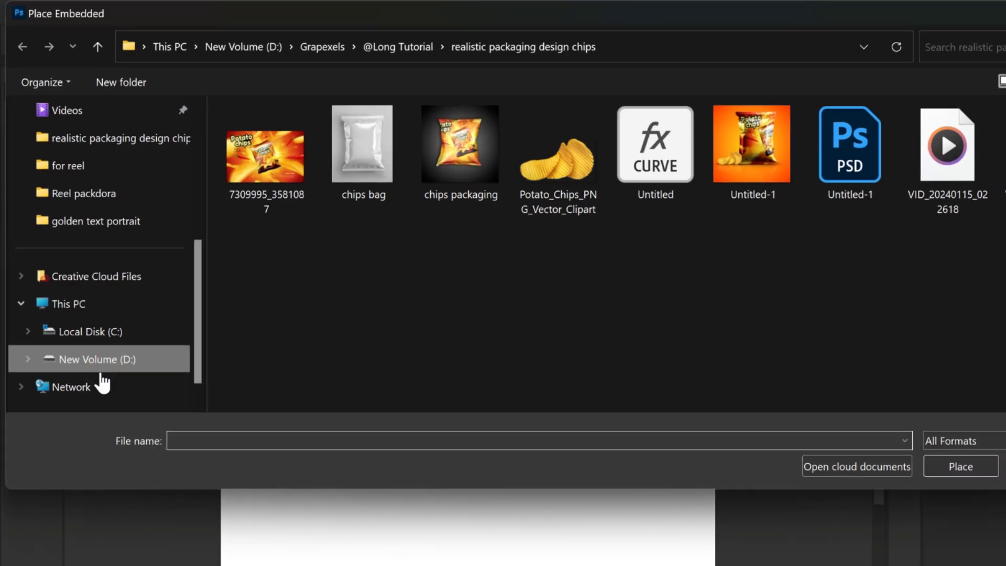
pyautogui.click(354, 166)
pyautogui.click(935, 464)
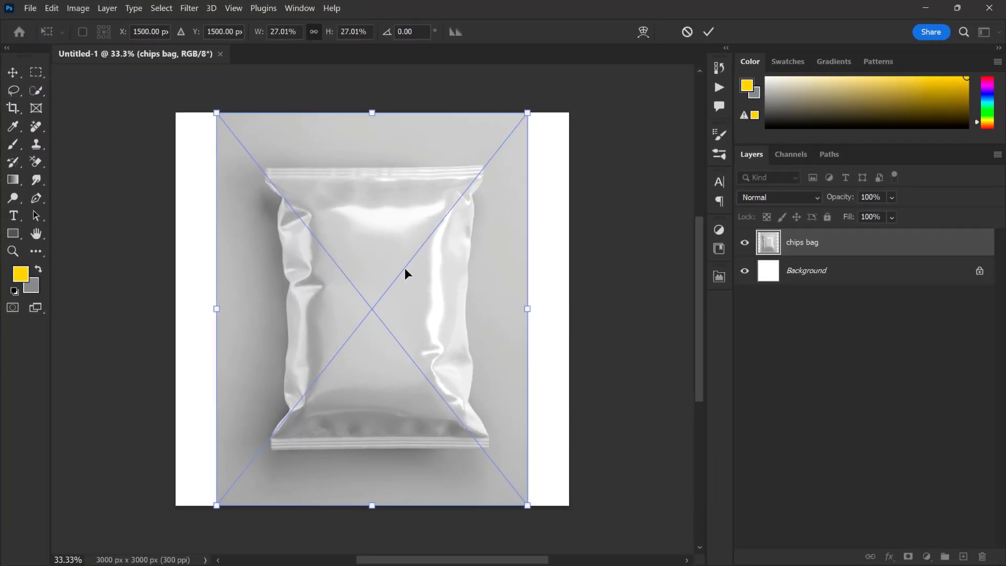
pyautogui.click(709, 33)
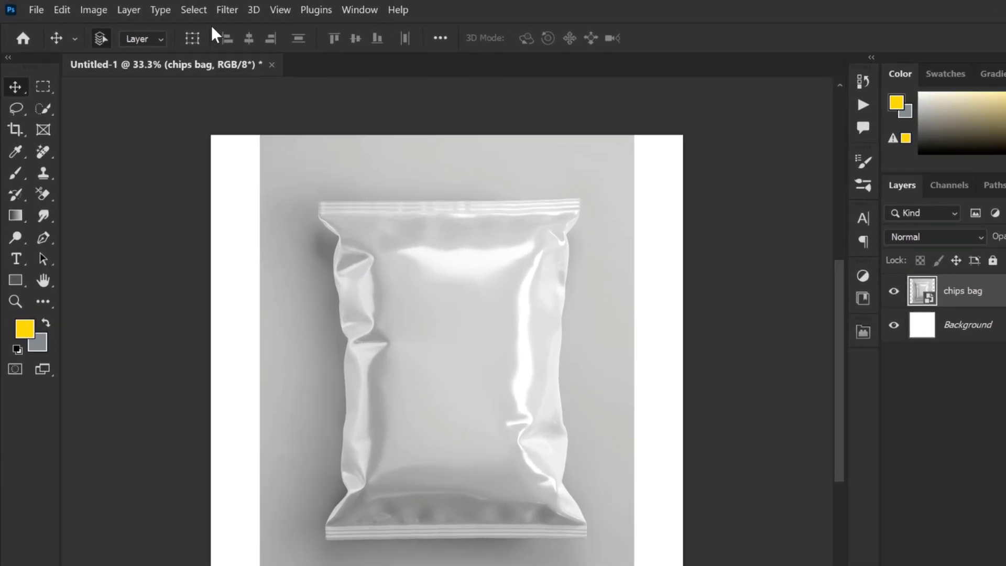
# Step: Select the bag as the subject and copy it onto a new layer
pyautogui.click(161, 8)
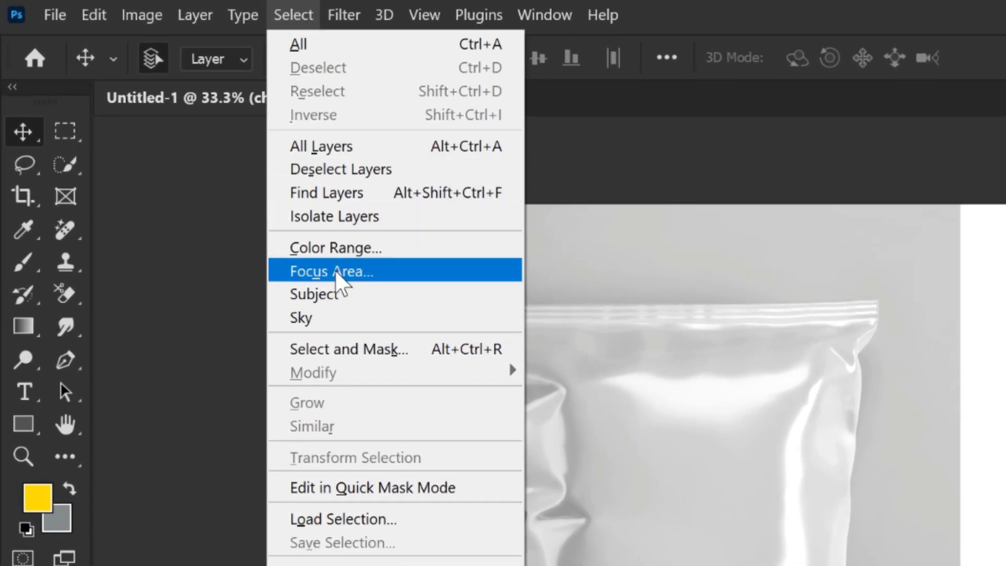
pyautogui.click(338, 295)
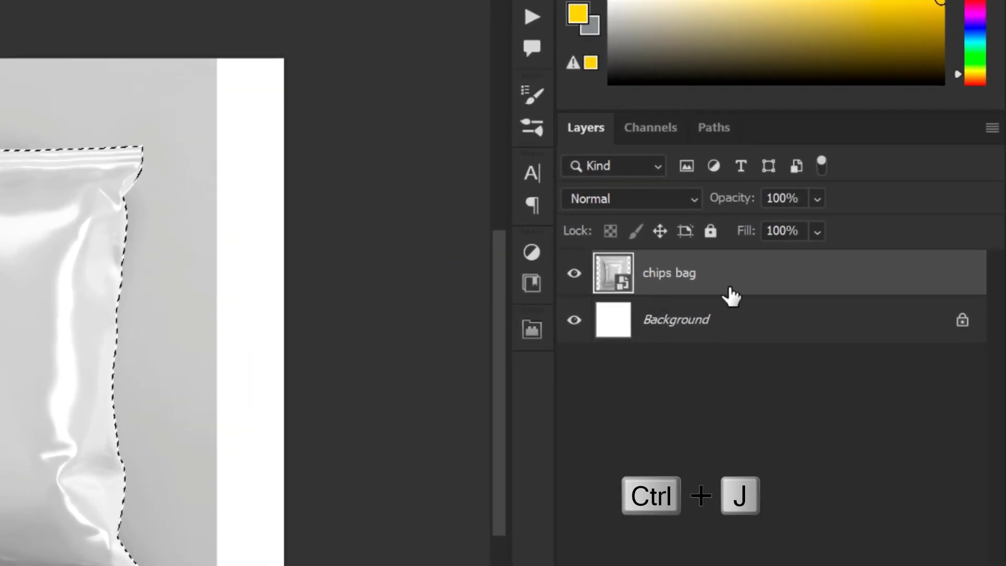
pyautogui.hotkey('ctrl', 'j')
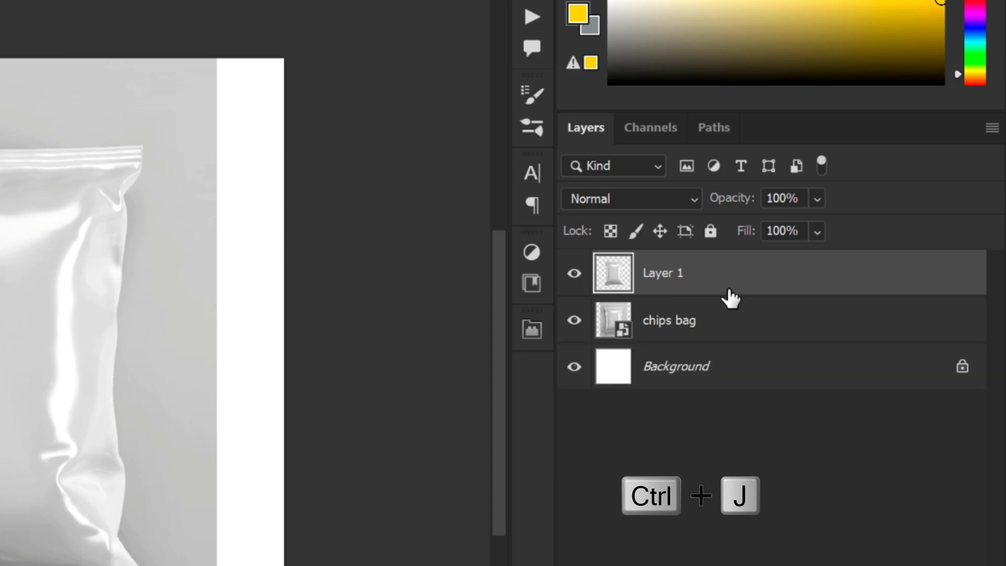
# Step: Delete the original smart object layer and rename the cut-out layer 'chips bag'
pyautogui.click(714, 321)
pyautogui.press('Delete')
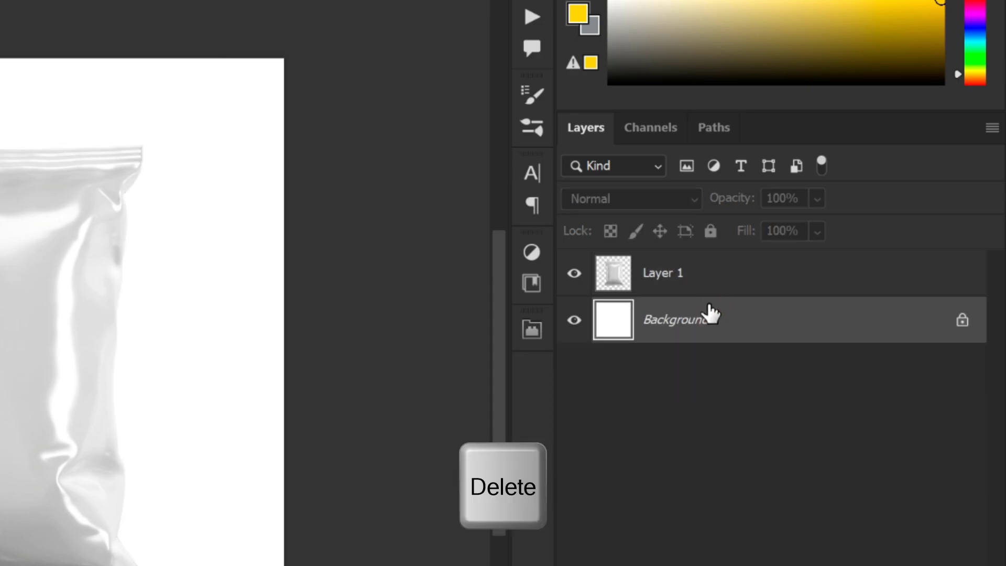
pyautogui.doubleClick(674, 274)
pyautogui.write('chips bag')
pyautogui.press('Return')
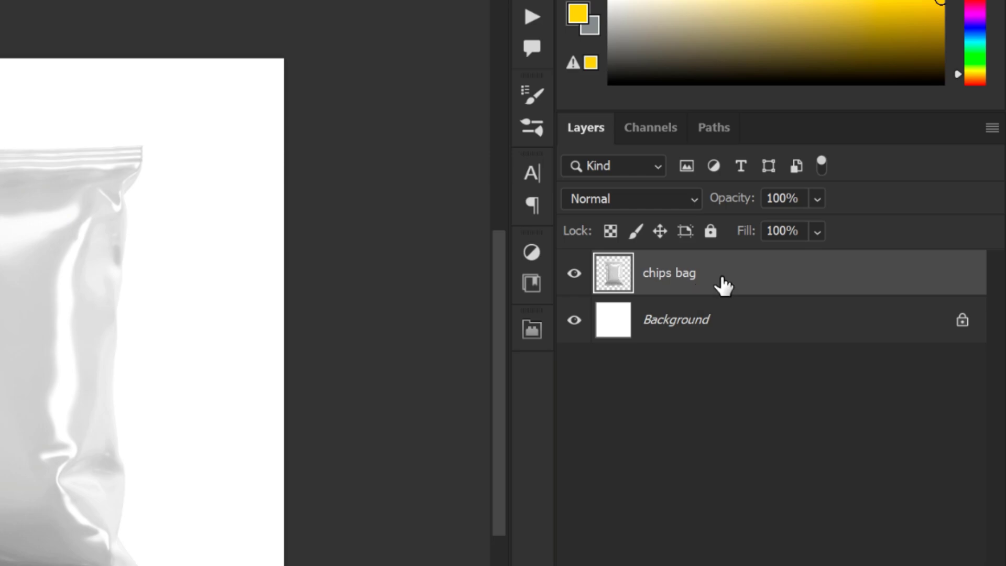
# Step: Duplicate the chips bag layer and name the first copy 'shadows'
pyautogui.hotkey('ctrl', 'j')
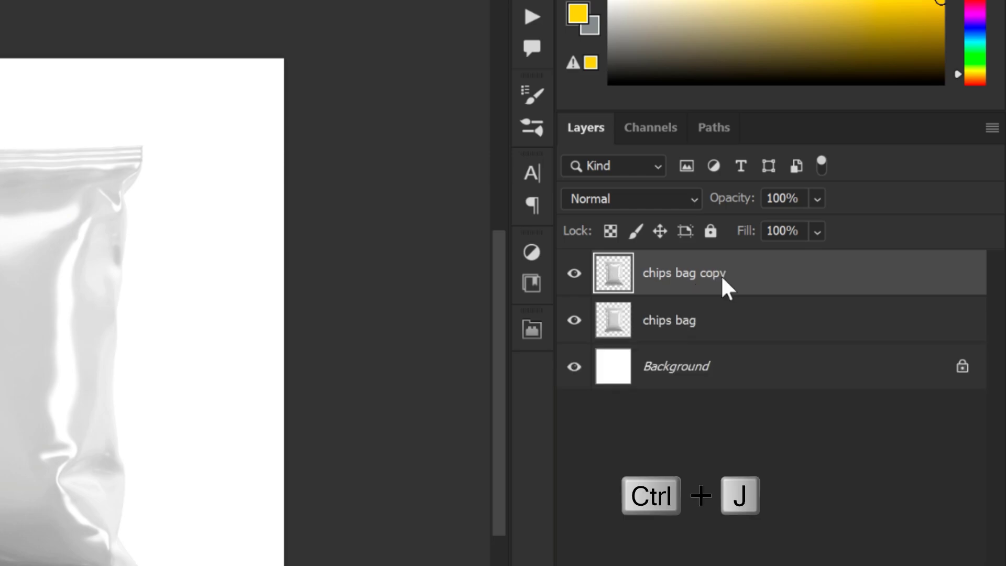
pyautogui.hotkey('ctrl', 'j')
pyautogui.hotkey('ctrl', 'j')
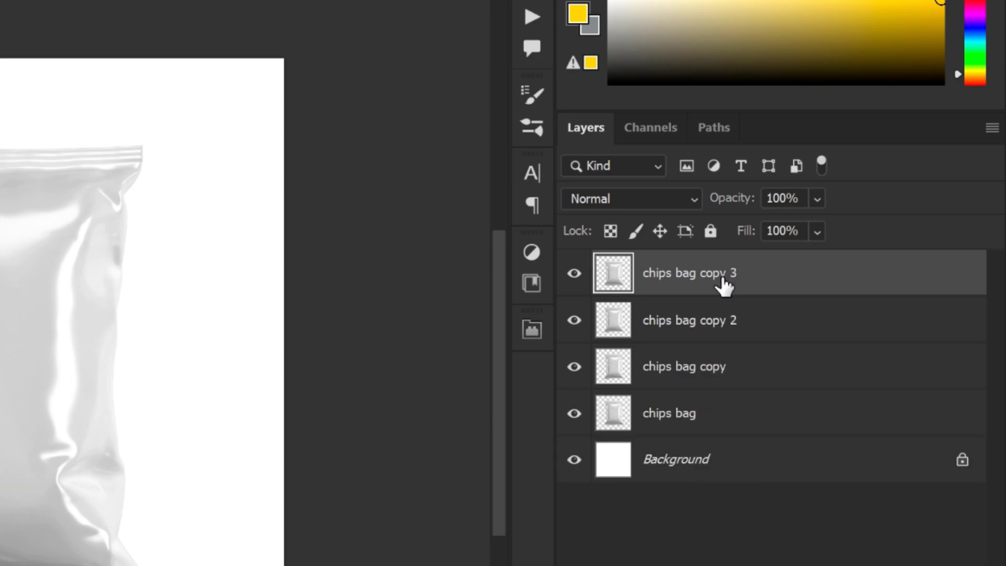
pyautogui.doubleClick(709, 367)
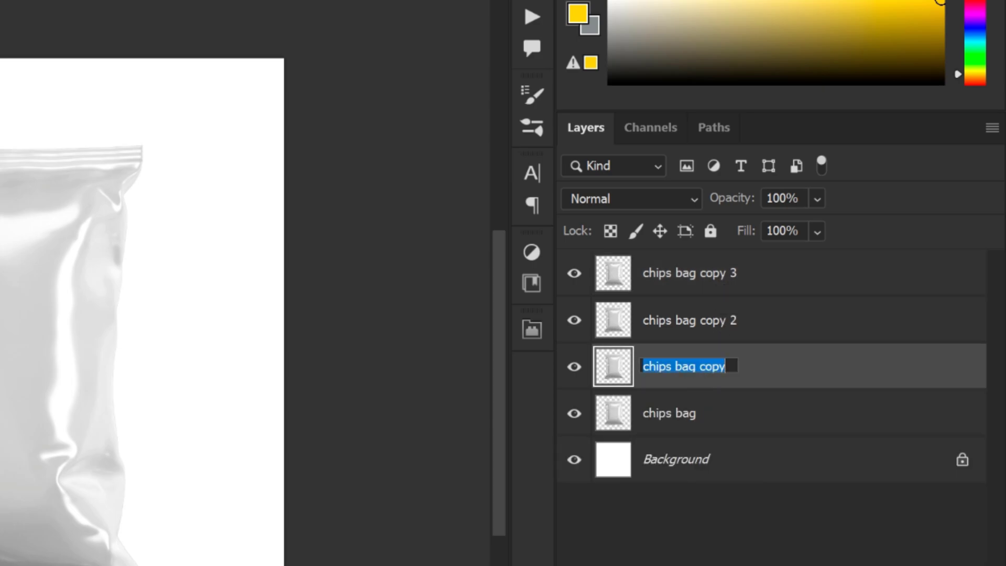
pyautogui.write('shadows')
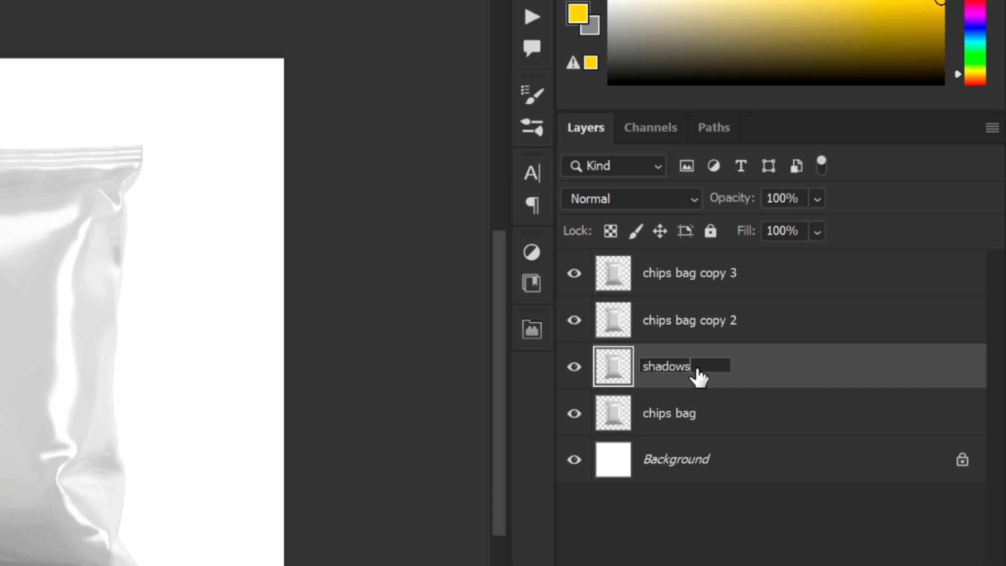
pyautogui.press('Return')
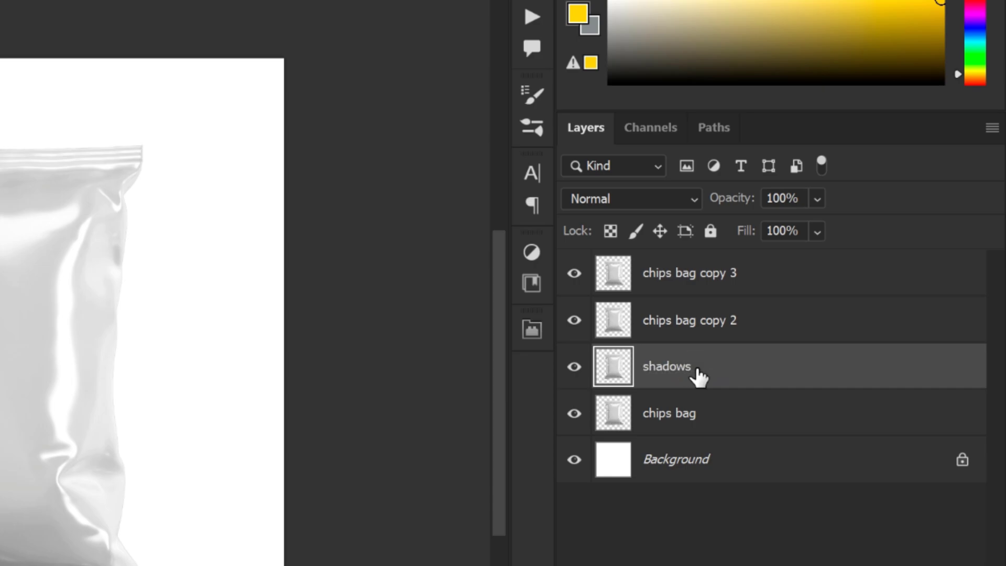
# Step: Name the other copies 'highlights' and 'midtones', then hide all three copies
pyautogui.click(681, 327)
pyautogui.doubleClick(687, 320)
pyautogui.write('highlights')
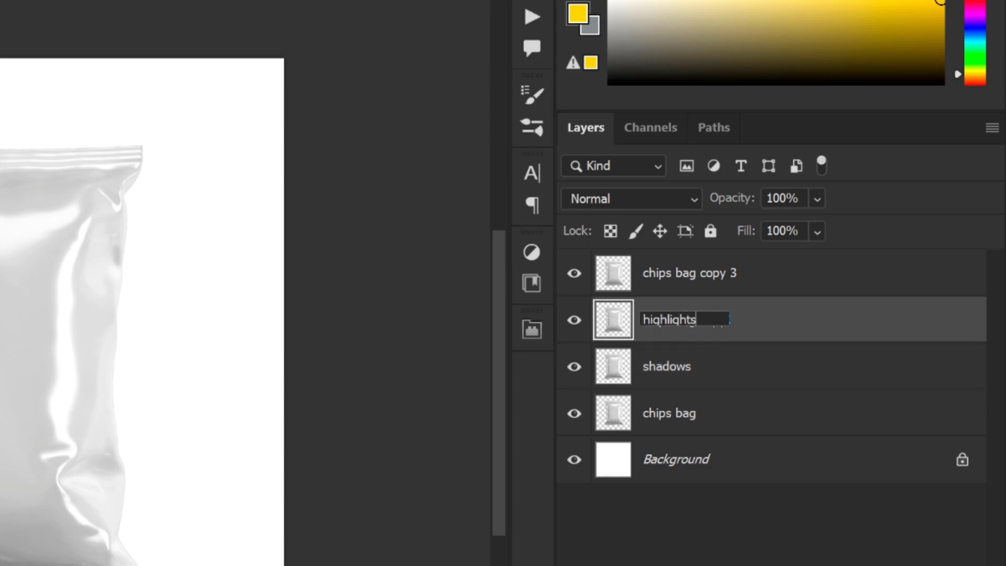
pyautogui.press('Return')
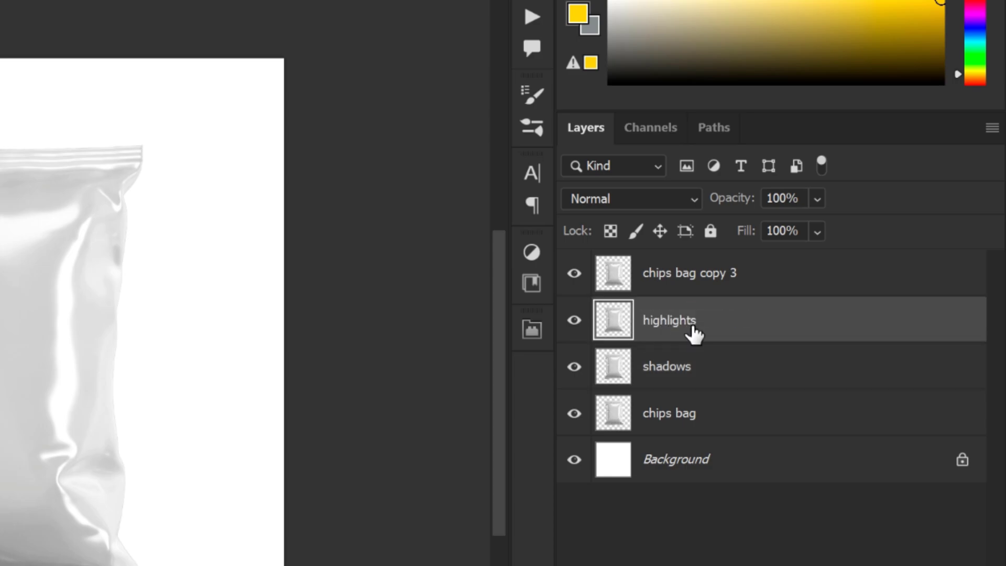
pyautogui.click(684, 274)
pyautogui.doubleClick(685, 272)
pyautogui.write('midtones')
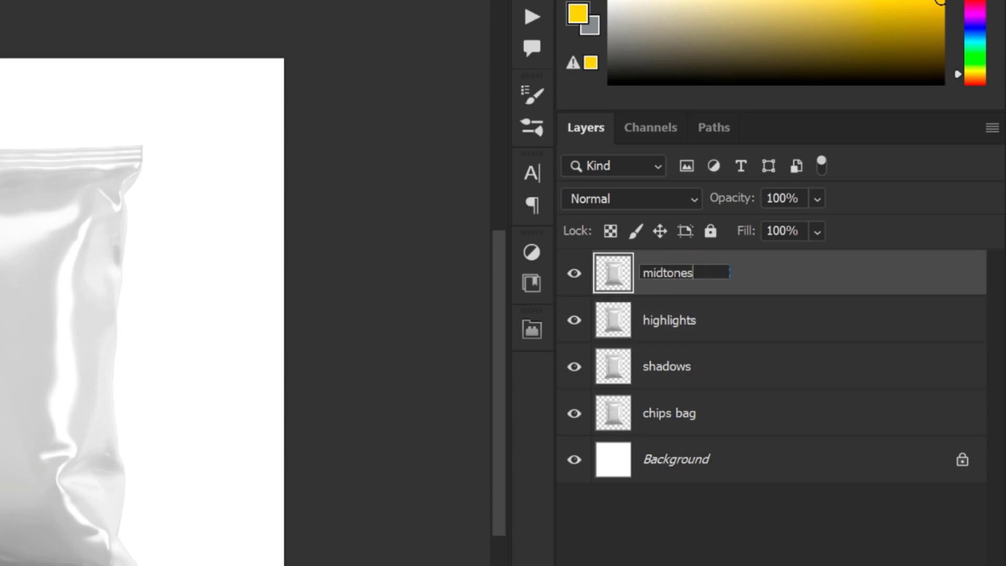
pyautogui.press('Return')
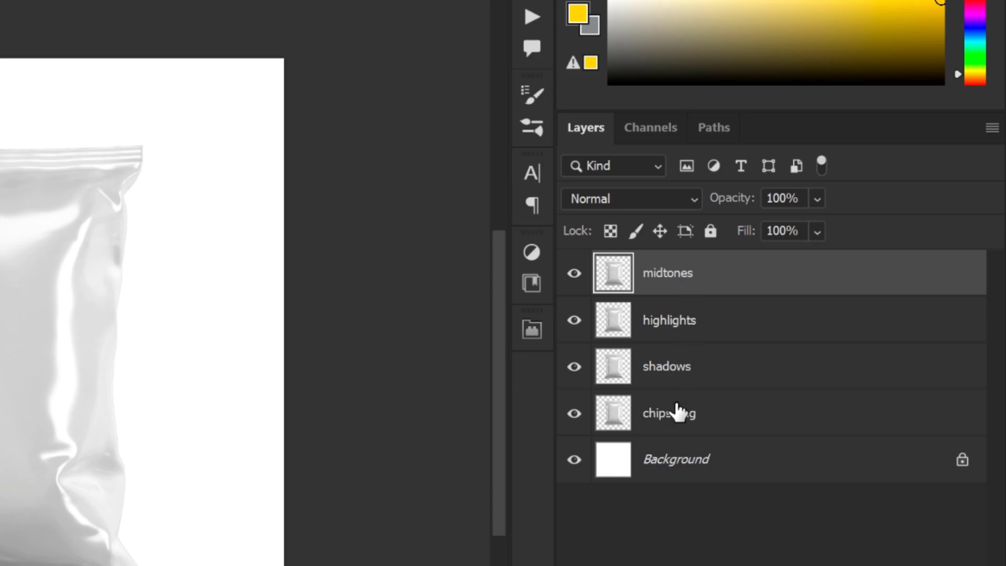
pyautogui.moveTo(580, 360); pyautogui.dragTo(579, 281)
# Step: With chips bag selected, embed the 7309995_3581087 design image above it
pyautogui.click(662, 418)
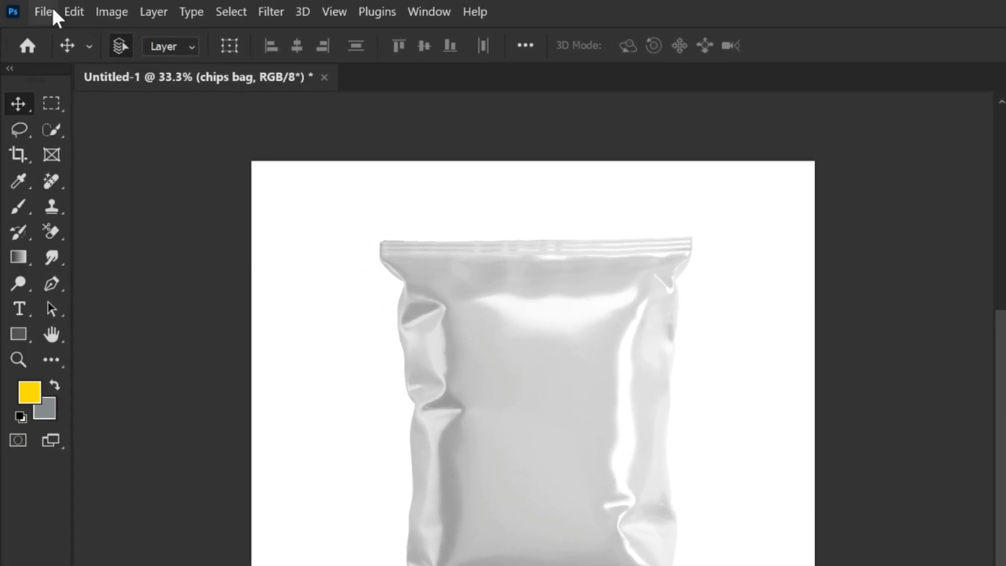
pyautogui.click(51, 9)
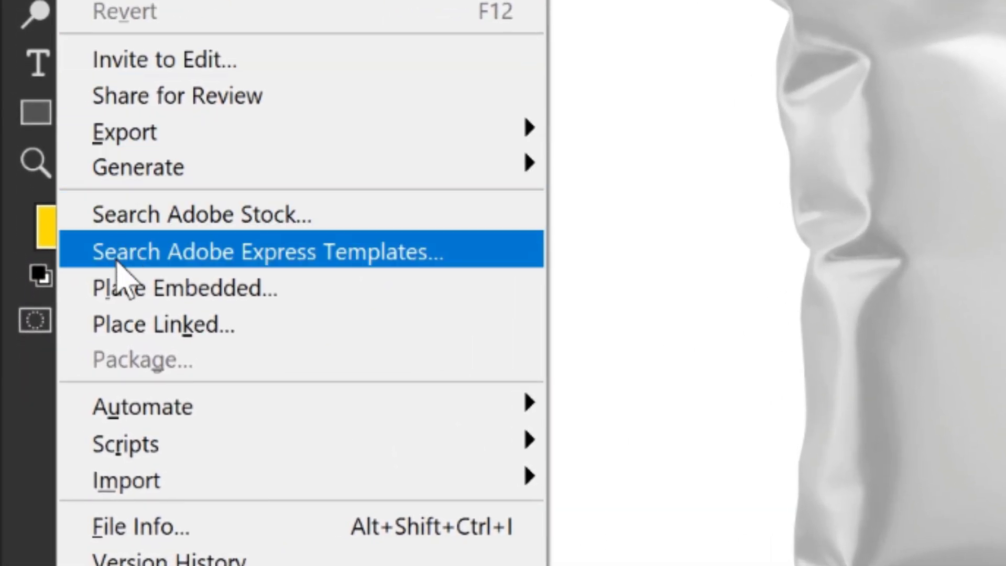
pyautogui.click(263, 289)
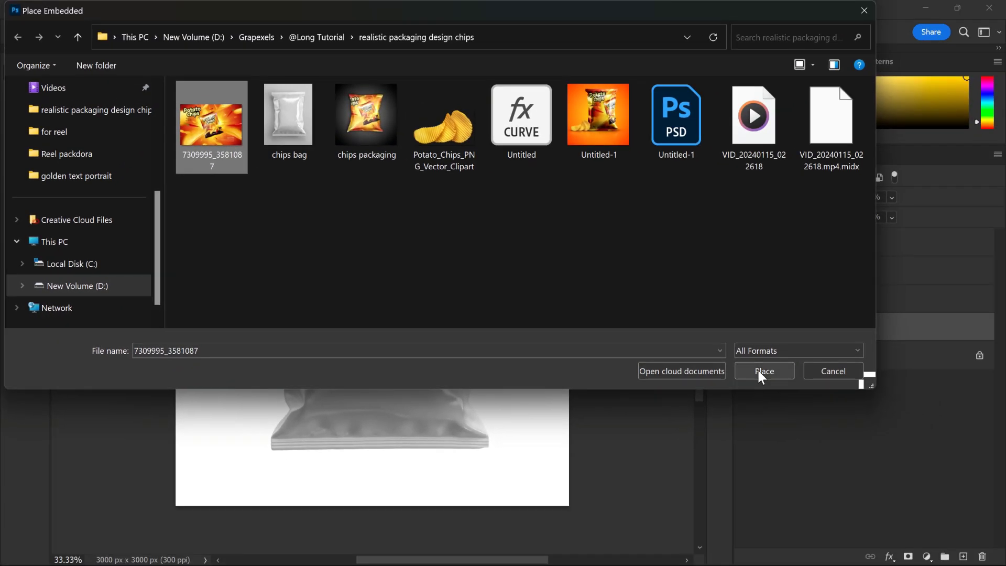
pyautogui.click(763, 371)
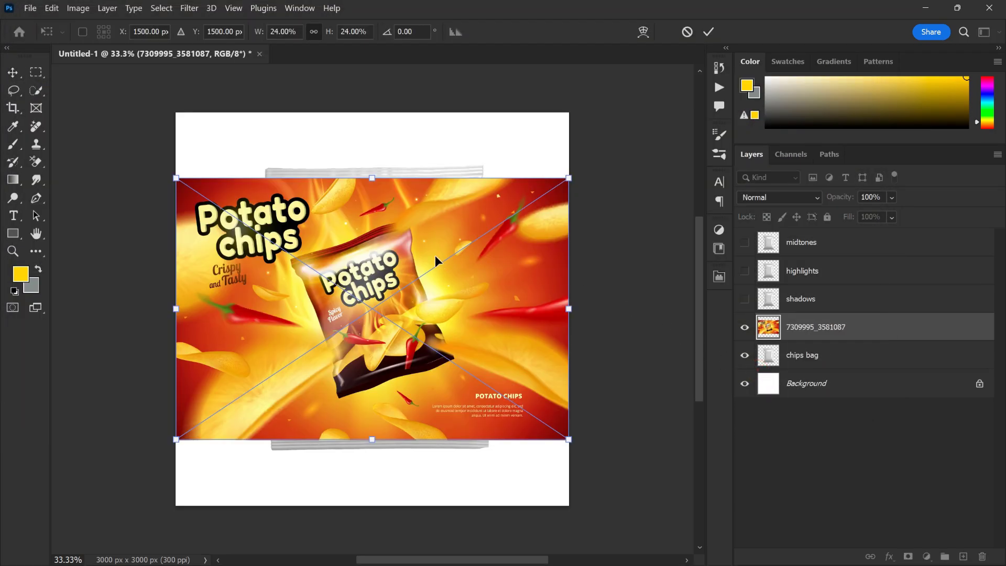
pyautogui.click(711, 32)
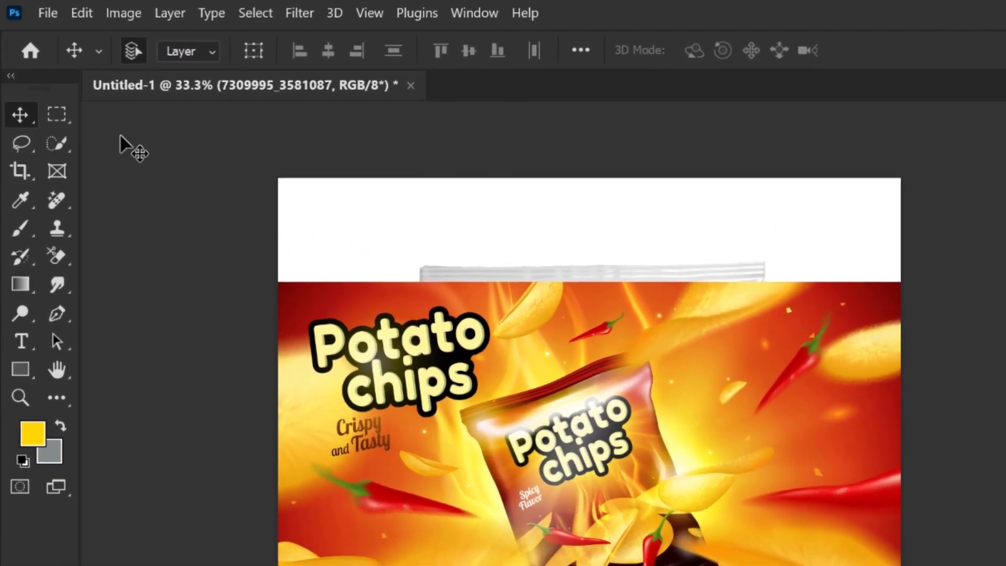
# Step: Copy a rectangular selection of the design's left part onto a new layer
pyautogui.click(57, 113)
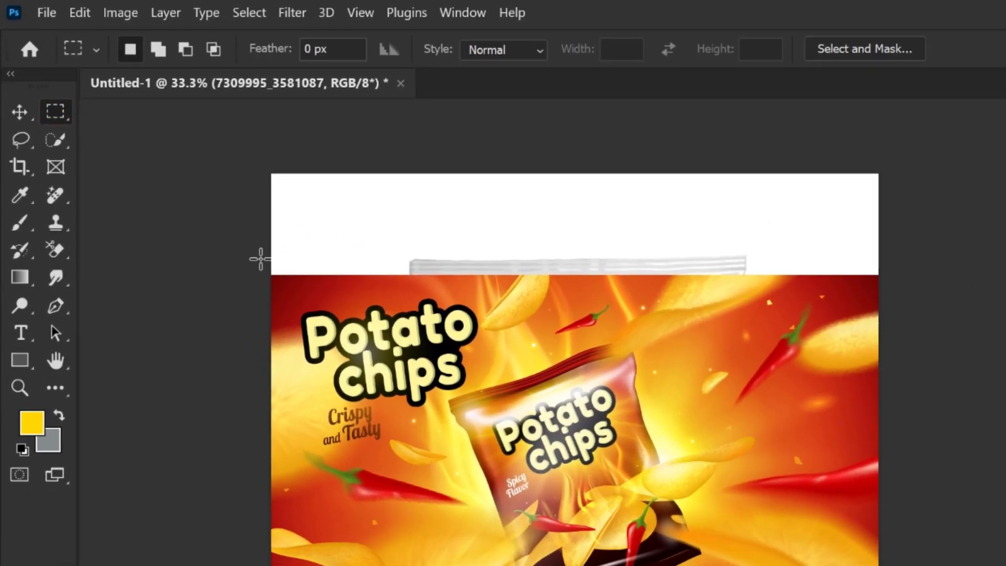
pyautogui.moveTo(261, 258); pyautogui.dragTo(547, 565)
pyautogui.moveTo(353, 481); pyautogui.dragTo(387, 476)
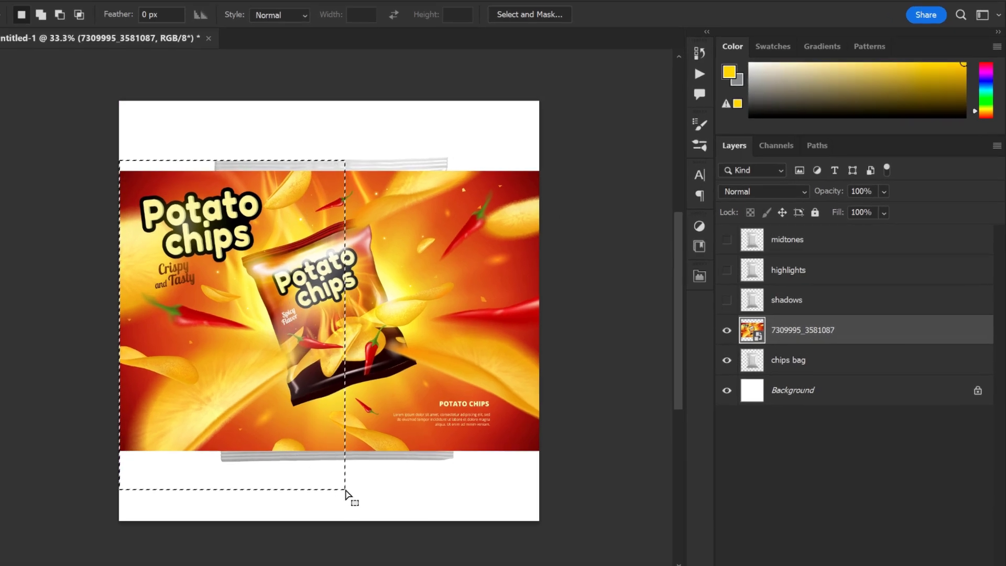
pyautogui.hotkey('ctrl', 'j')
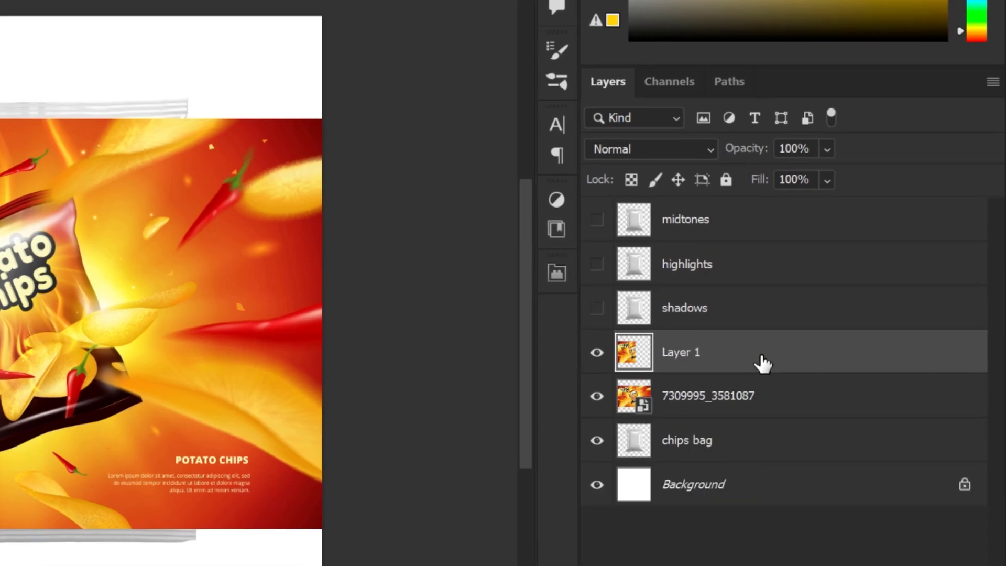
# Step: Delete the full 7309995_3581087 layer and rename Layer 1 to 'design'
pyautogui.click(705, 397)
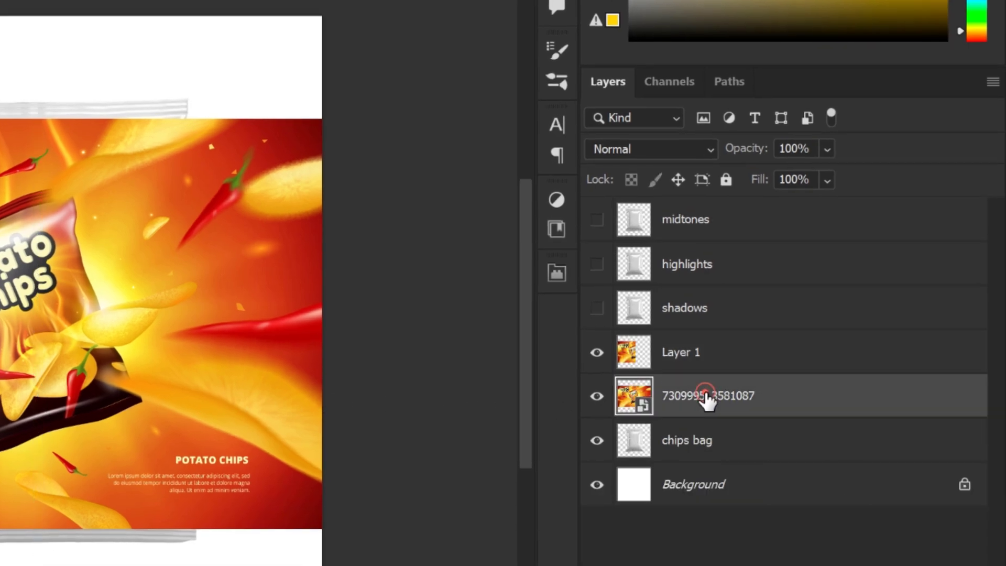
pyautogui.press('Delete')
pyautogui.click(695, 355)
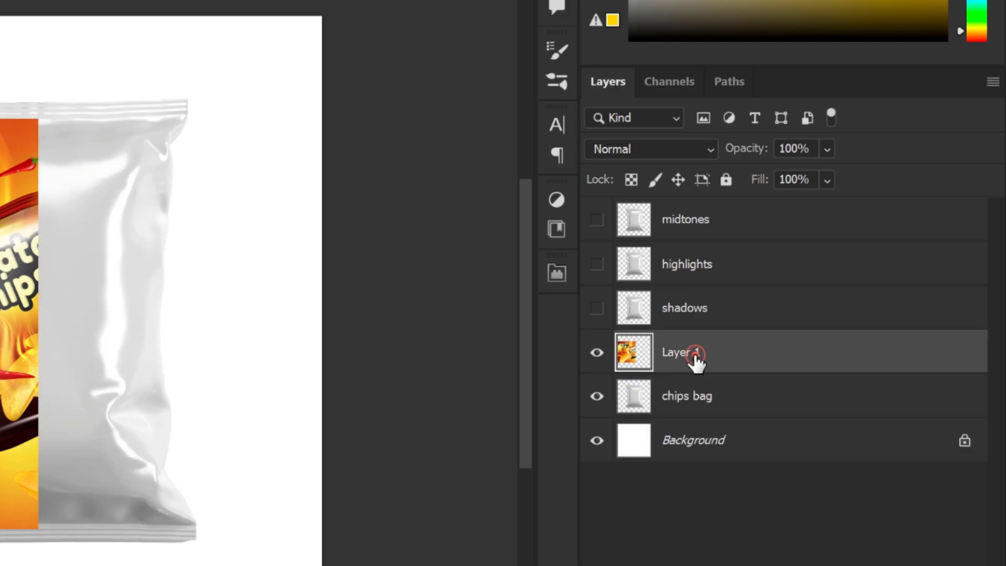
pyautogui.doubleClick(692, 356)
pyautogui.write('design')
pyautogui.press('Return')
# Step: Move the design over the bag, stretch it taller, and set it to Multiply
pyautogui.hotkey('ctrl', 't')
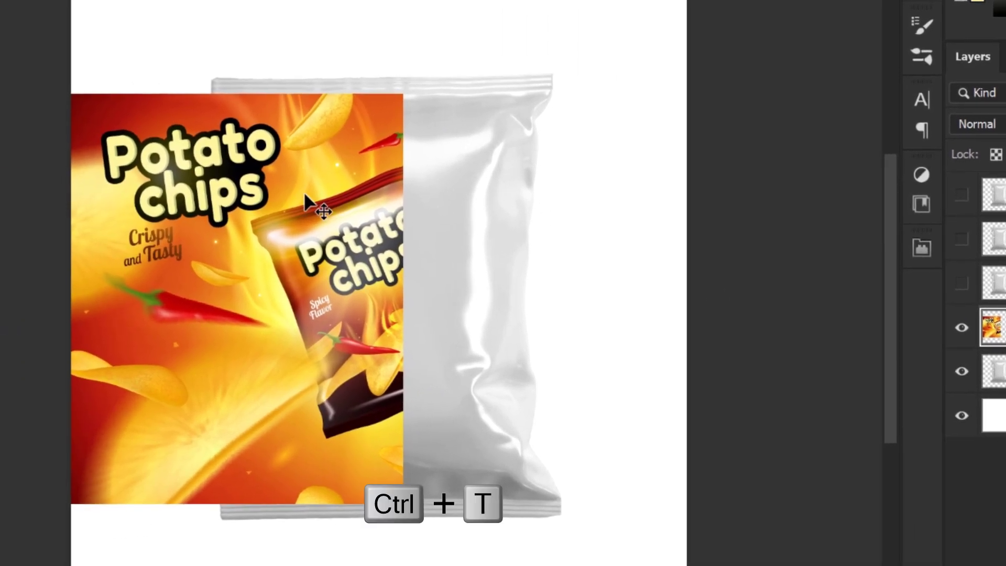
pyautogui.moveTo(233, 227); pyautogui.dragTo(381, 215)
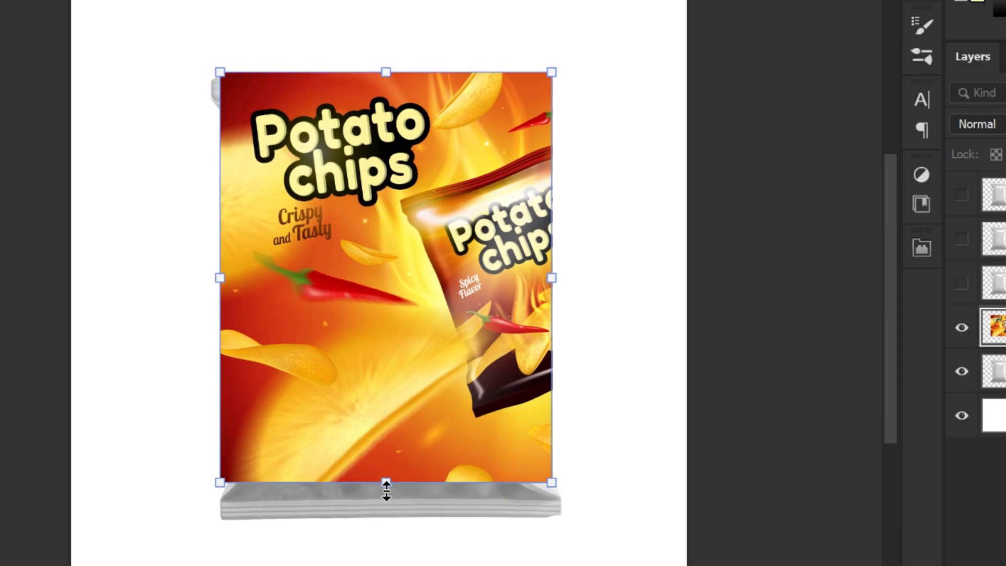
pyautogui.moveTo(388, 485); pyautogui.dragTo(388, 519)
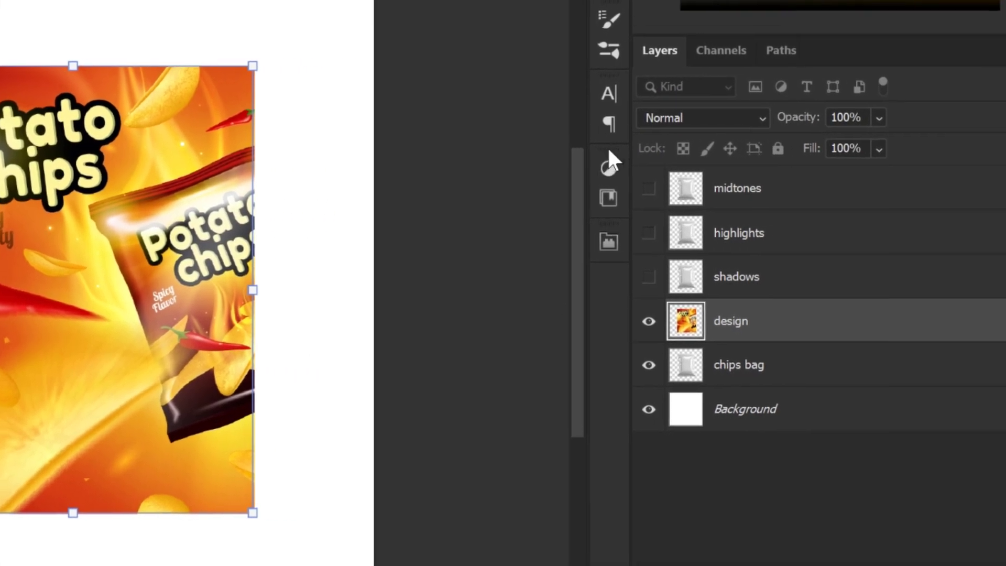
pyautogui.click(977, 124)
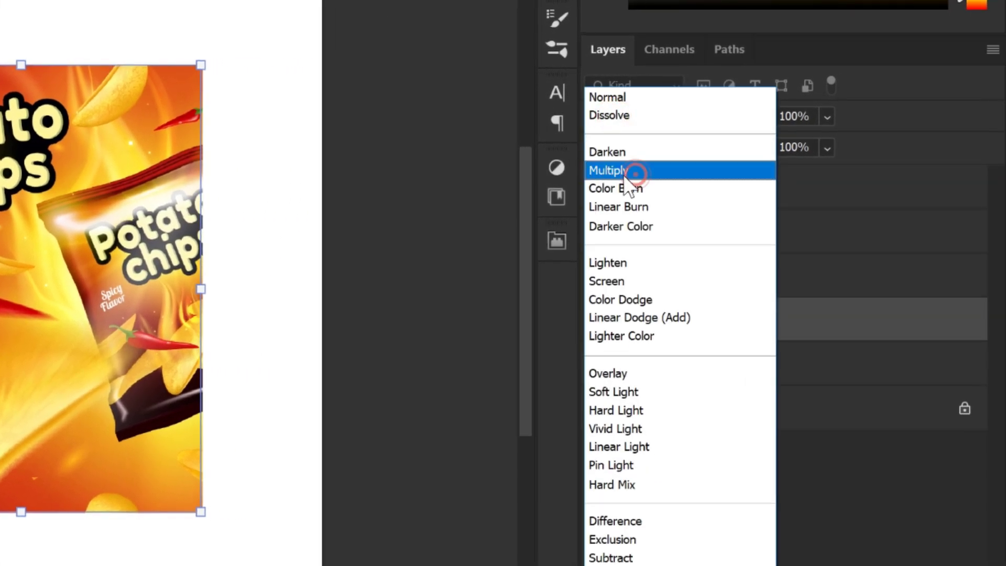
pyautogui.click(626, 173)
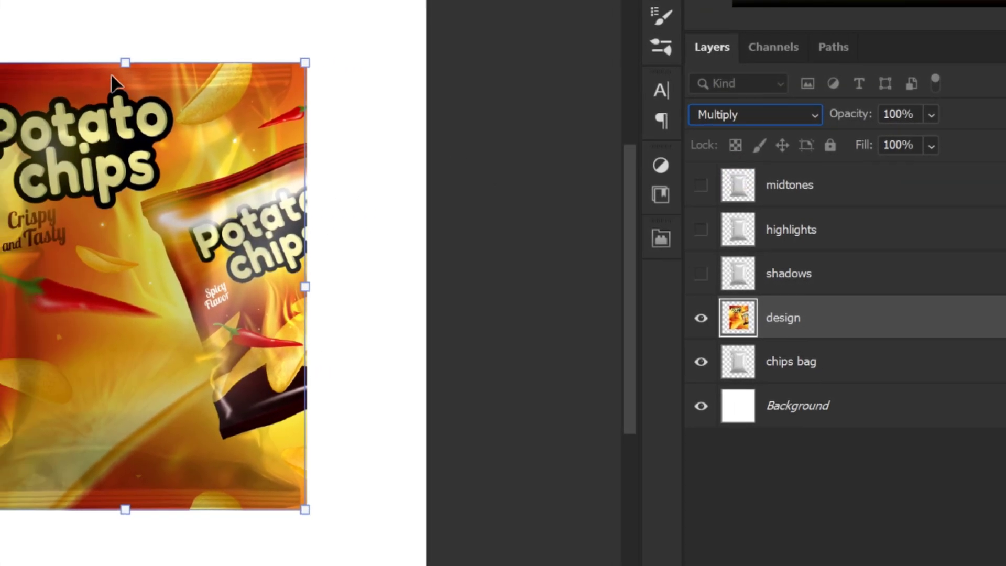
# Step: Warp the design, pinching its left and right edges inward to follow the bag
pyautogui.rightClick(81, 44)
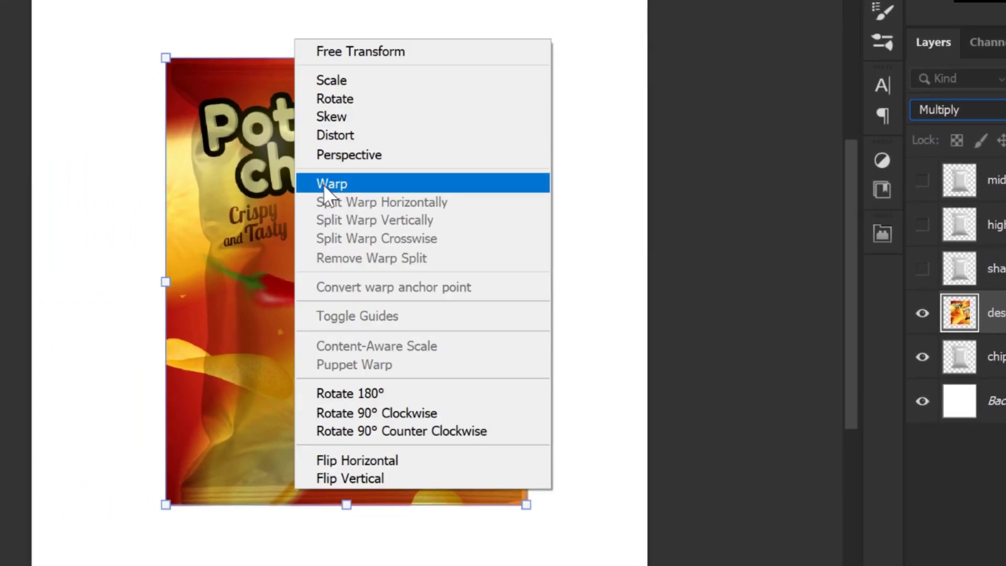
pyautogui.click(363, 182)
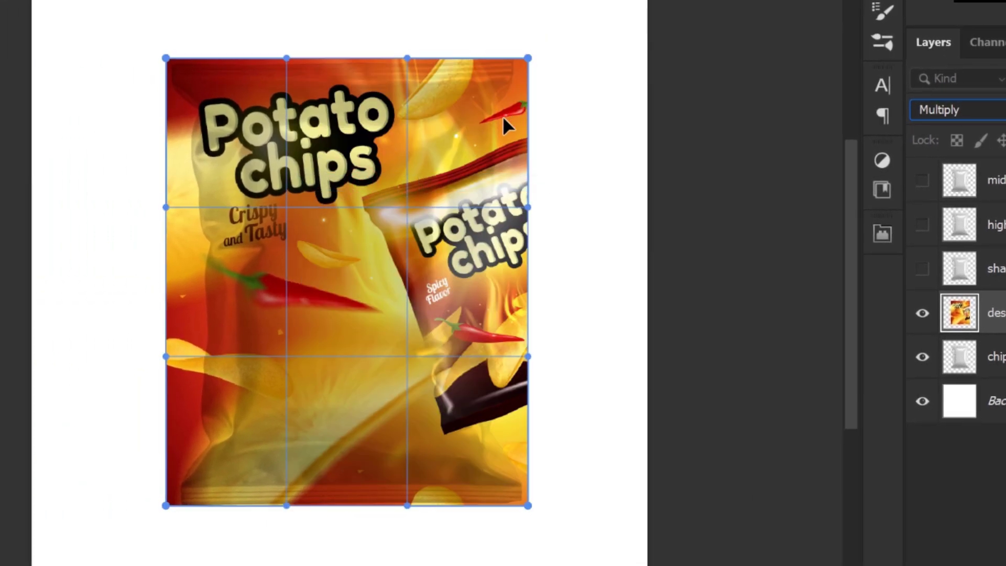
pyautogui.moveTo(525, 236); pyautogui.dragTo(494, 239)
pyautogui.moveTo(495, 407); pyautogui.dragTo(490, 417)
pyautogui.moveTo(165, 283); pyautogui.dragTo(219, 292)
pyautogui.moveTo(212, 362); pyautogui.dragTo(204, 370)
# Step: Refine the inner warp grid, commit it, and clip the design to chips bag
pyautogui.click(168, 60)
pyautogui.moveTo(369, 289); pyautogui.dragTo(372, 278)
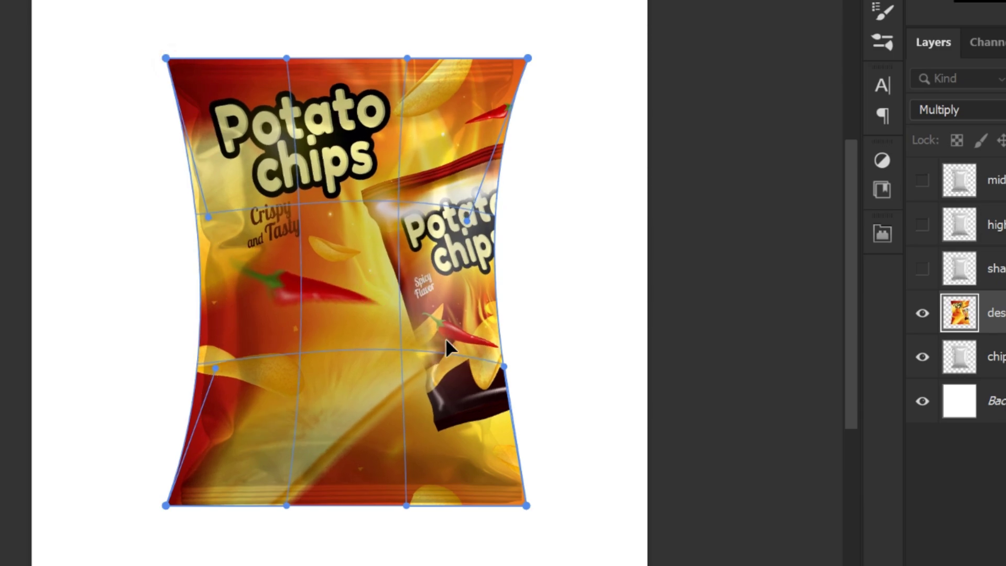
pyautogui.moveTo(466, 395); pyautogui.dragTo(460, 392)
pyautogui.moveTo(316, 429); pyautogui.dragTo(320, 427)
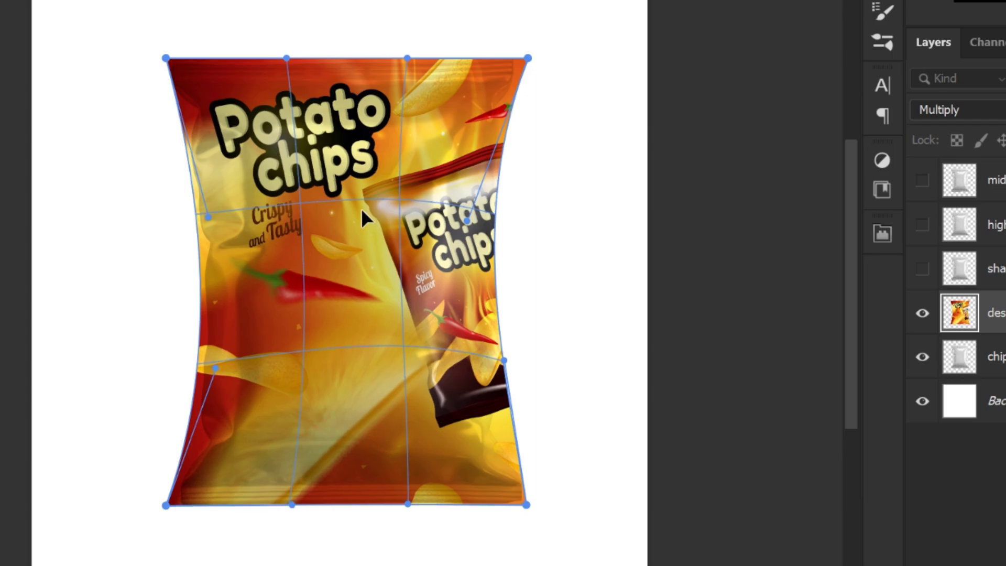
pyautogui.press('Return')
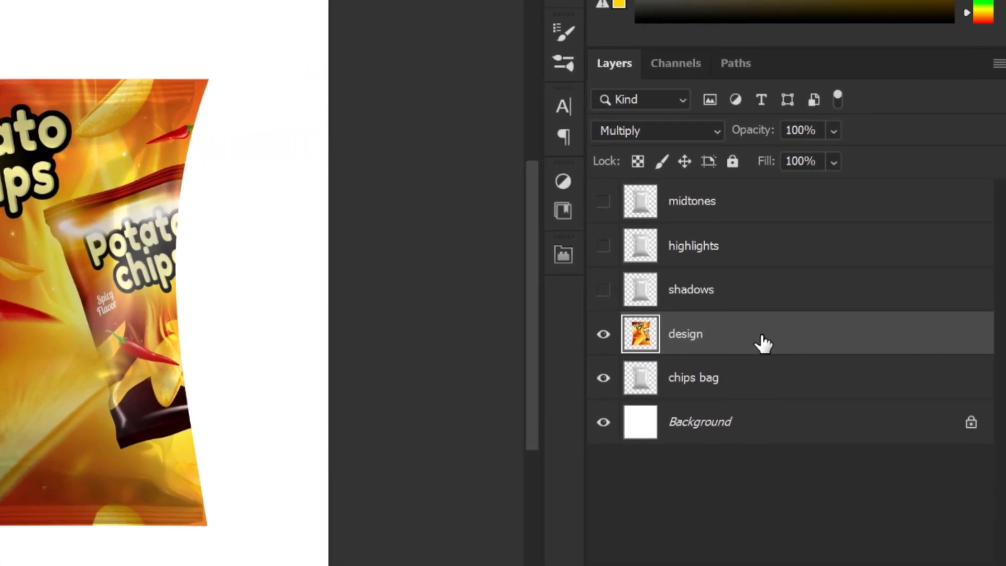
pyautogui.rightClick(753, 335)
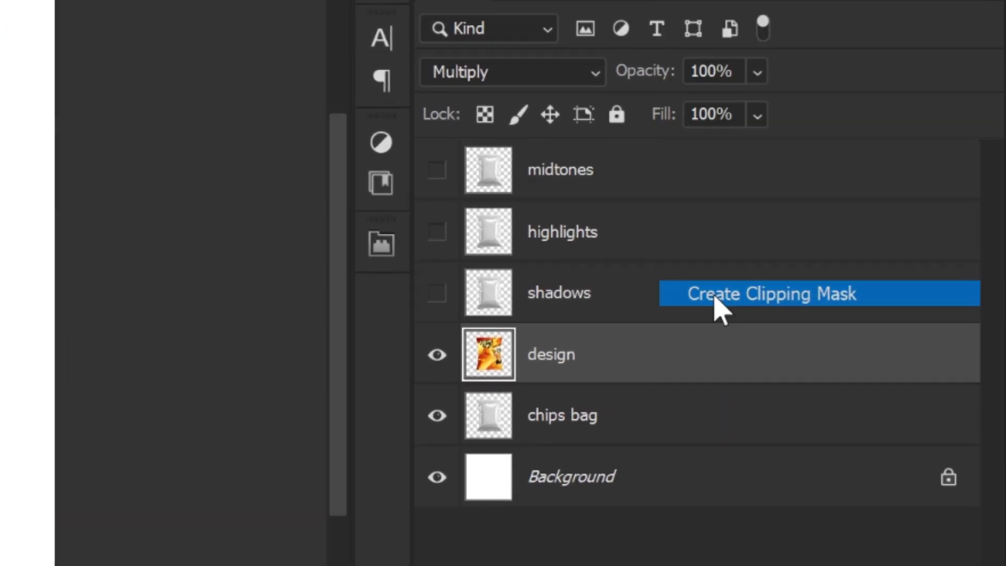
pyautogui.click(795, 291)
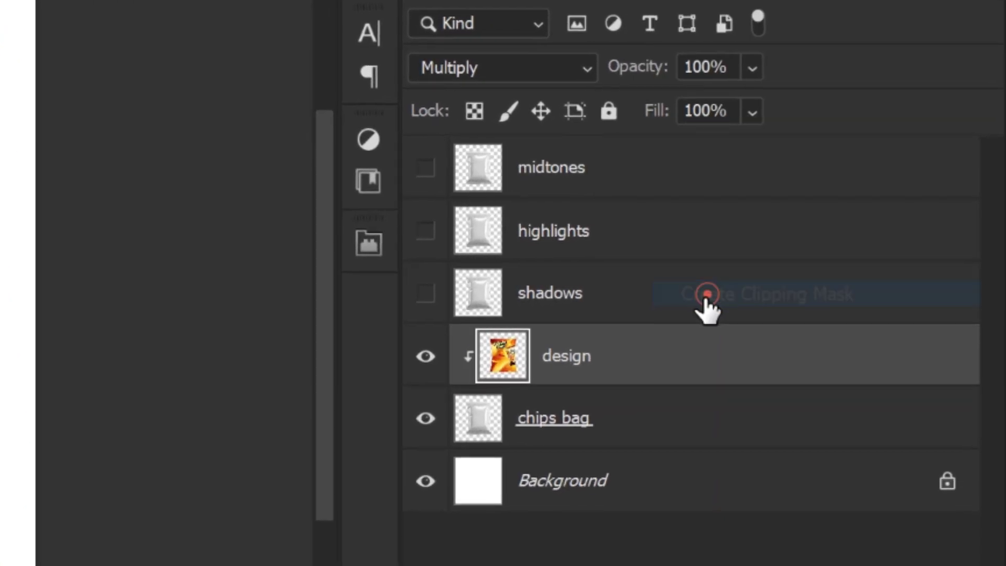
# Step: Show the shadows layer and set its blend mode to Color Burn
pyautogui.click(577, 292)
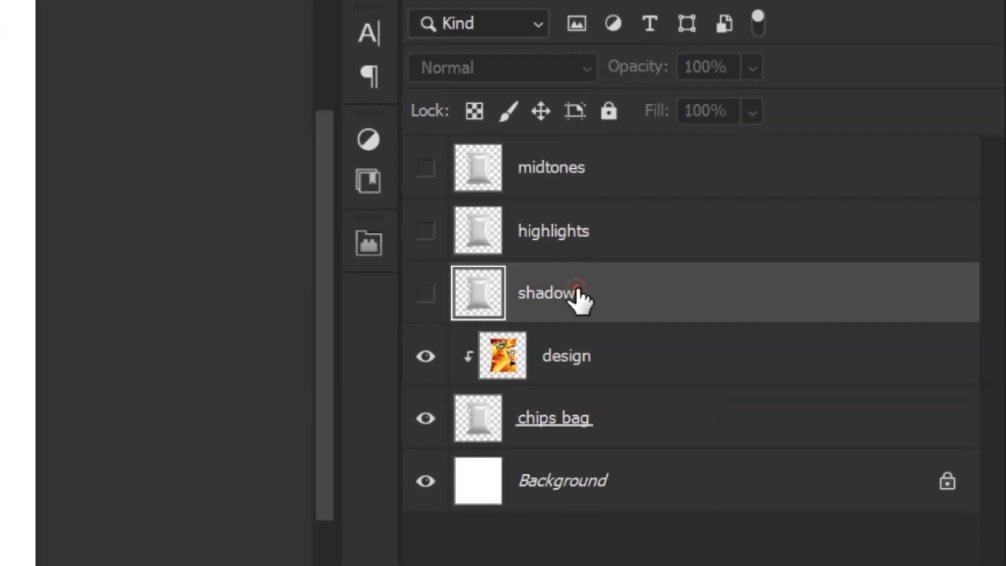
pyautogui.click(425, 294)
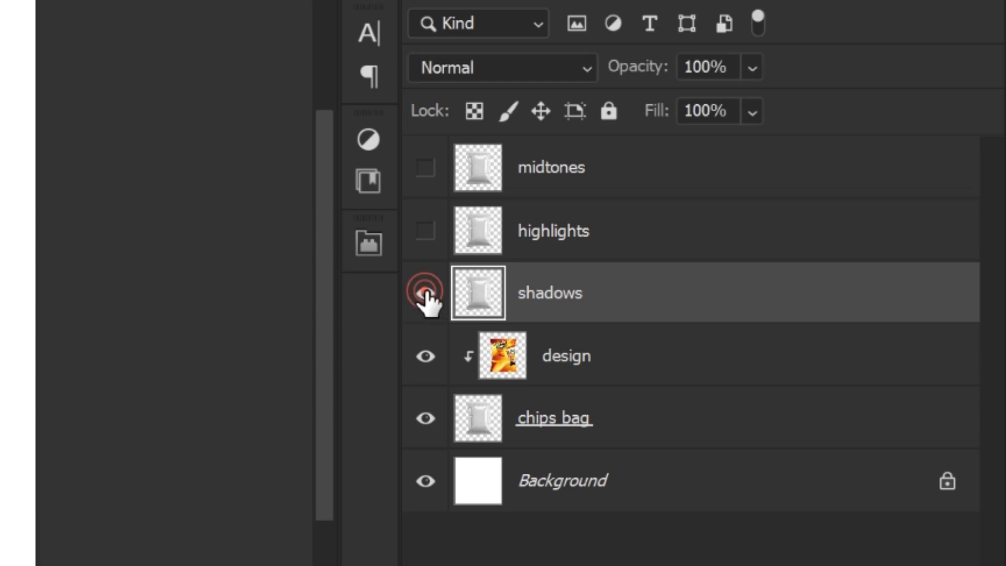
pyautogui.click(498, 68)
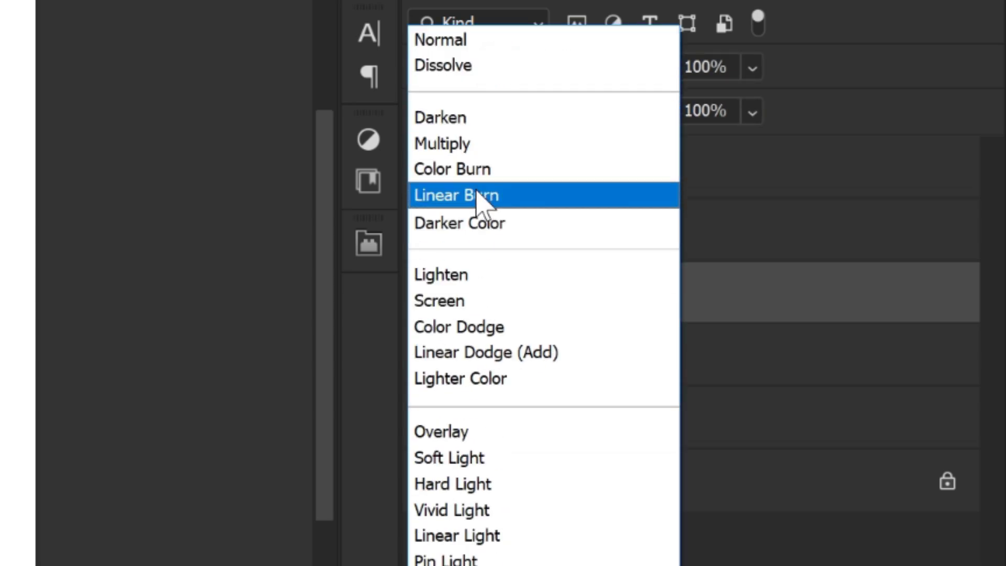
pyautogui.click(505, 170)
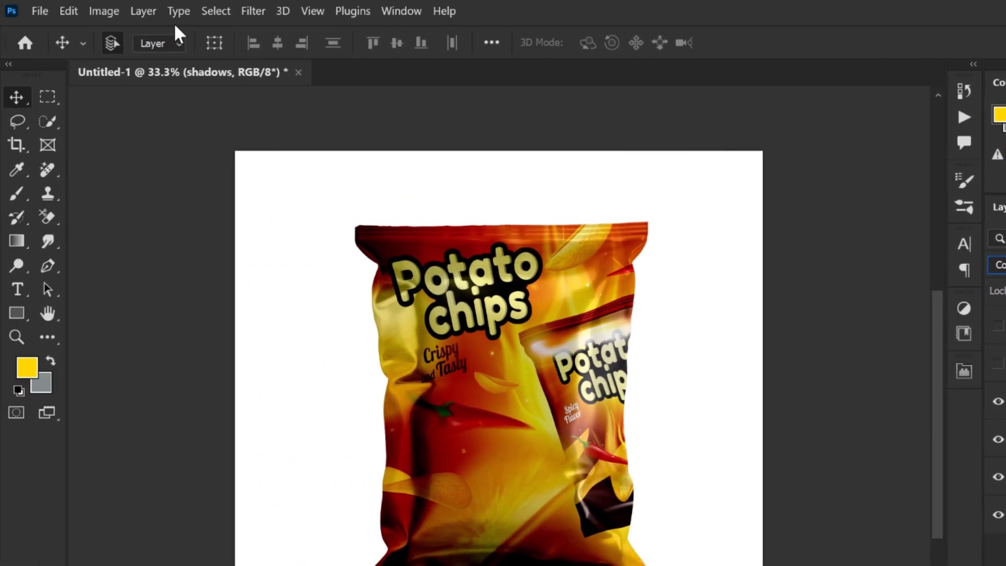
# Step: Apply Levels to shadows with input black 51 and output black 161
pyautogui.click(115, 11)
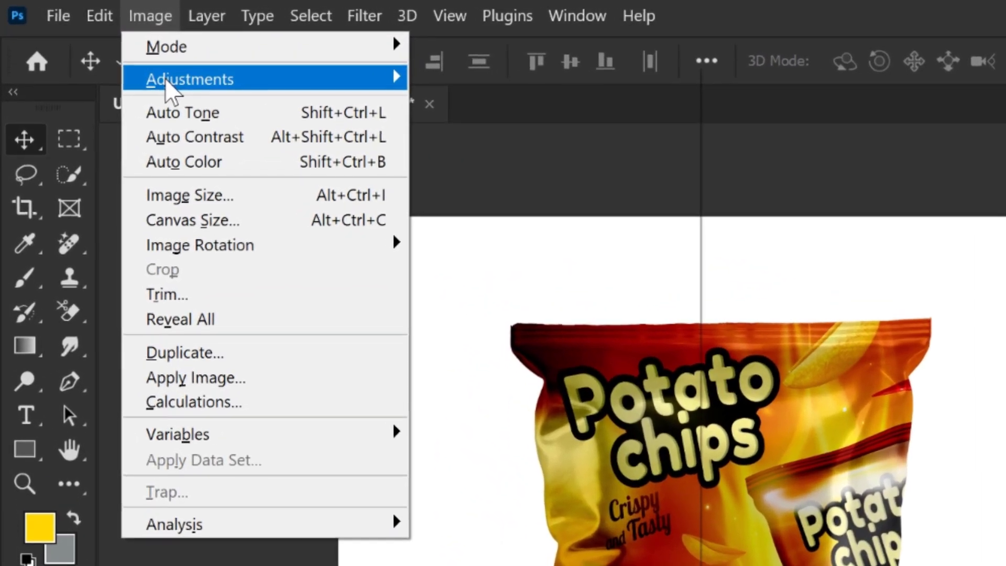
pyautogui.moveTo(160, 67)
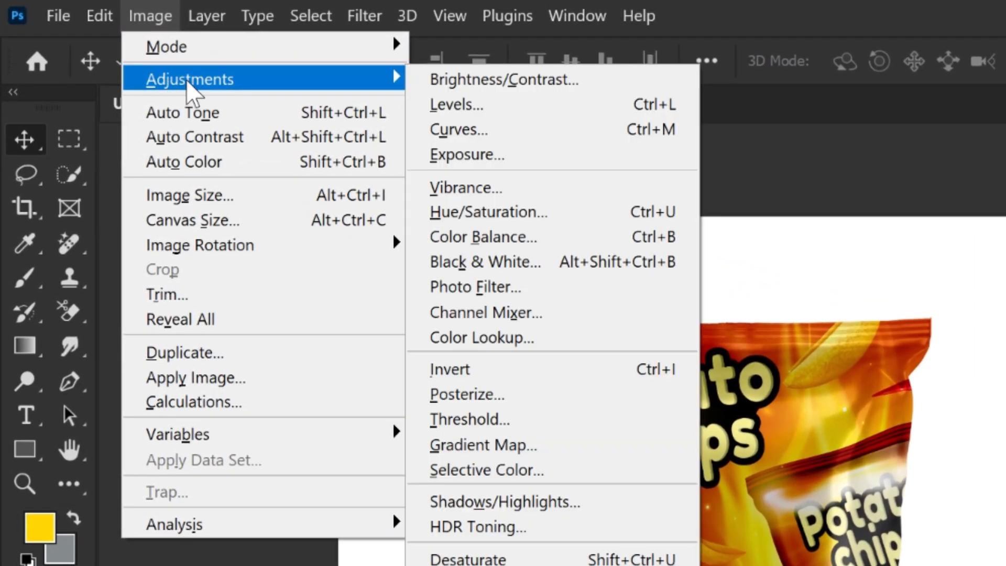
pyautogui.click(466, 104)
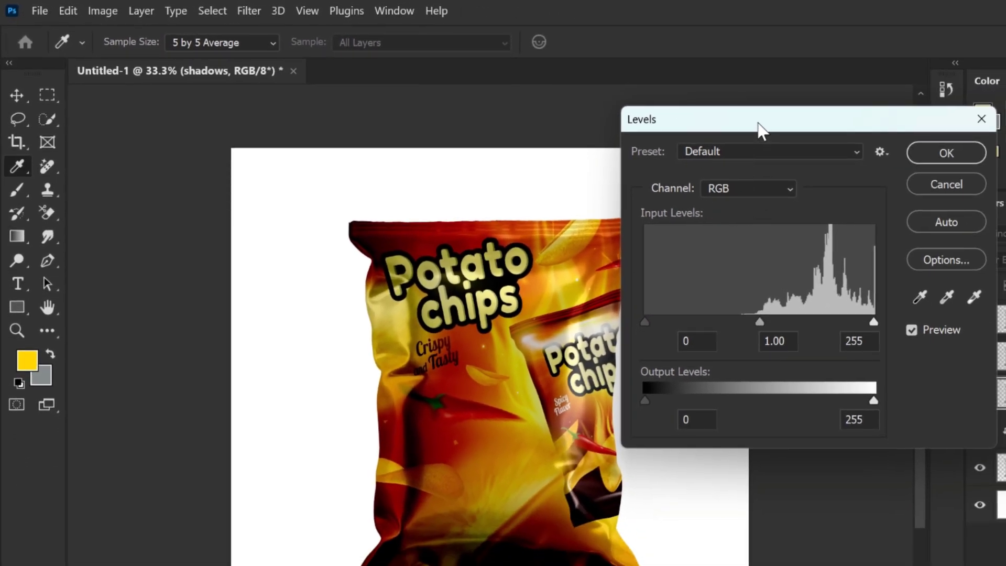
pyautogui.moveTo(758, 125); pyautogui.dragTo(762, 124)
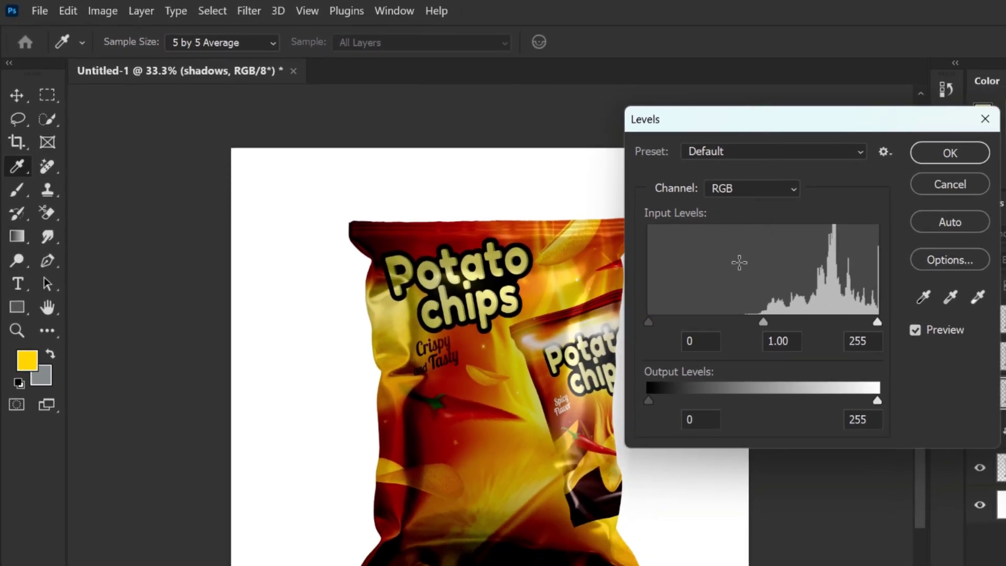
pyautogui.moveTo(652, 403); pyautogui.dragTo(792, 408)
pyautogui.moveTo(655, 322); pyautogui.dragTo(694, 326)
pyautogui.click(926, 154)
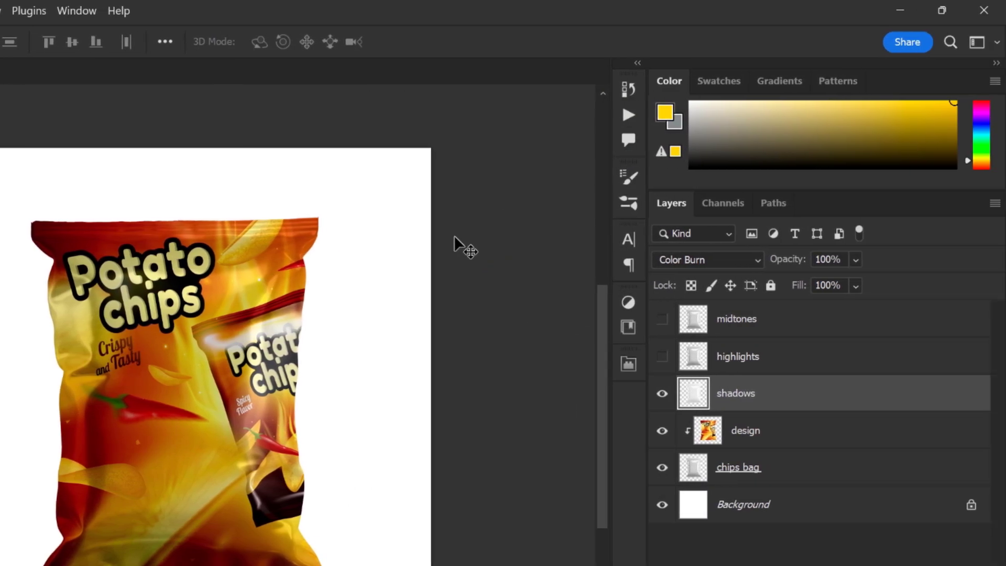
pyautogui.click(341, 293)
# Step: Show the highlights layer and set its blend mode to Linear Dodge (Add)
pyautogui.click(763, 359)
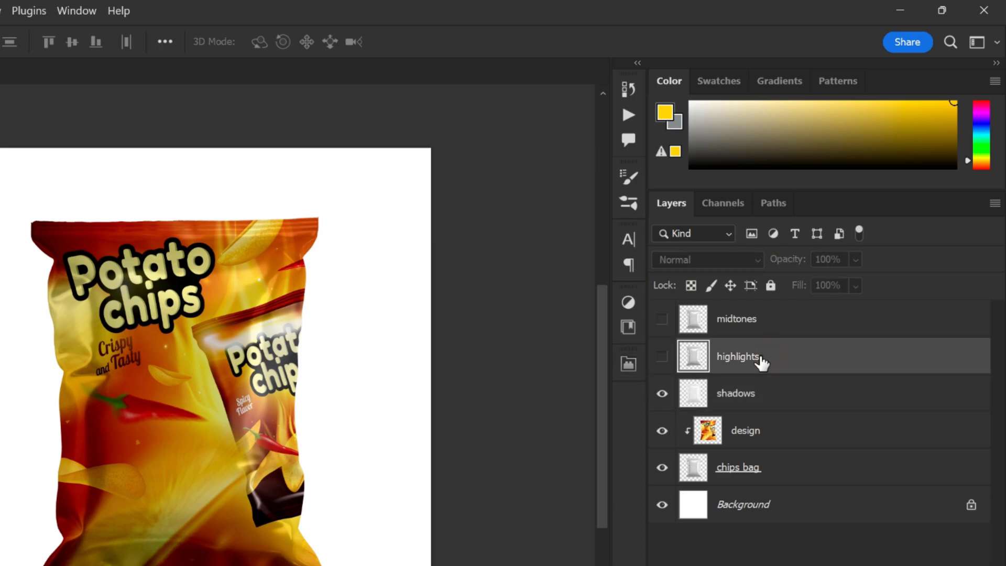
pyautogui.click(662, 357)
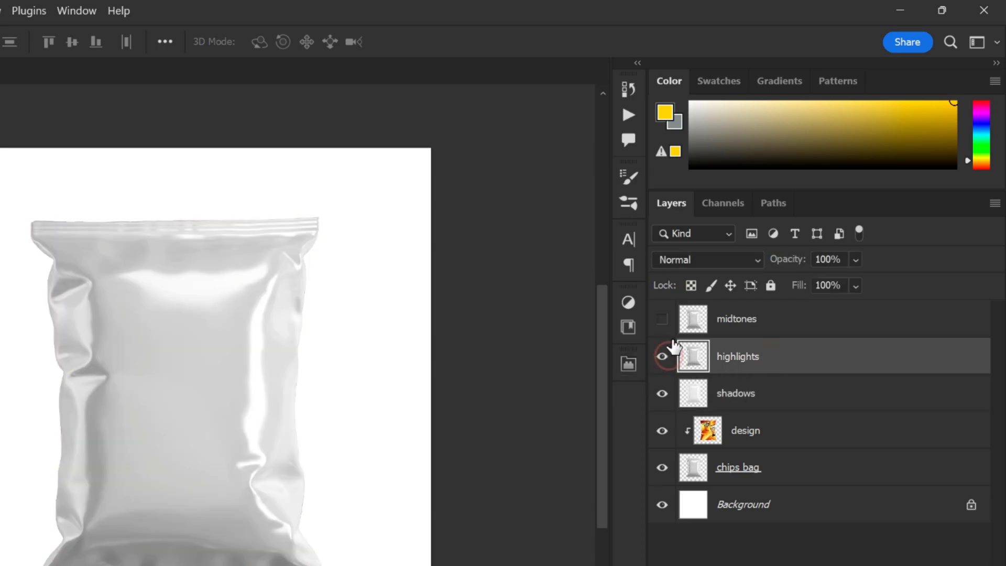
pyautogui.click(687, 262)
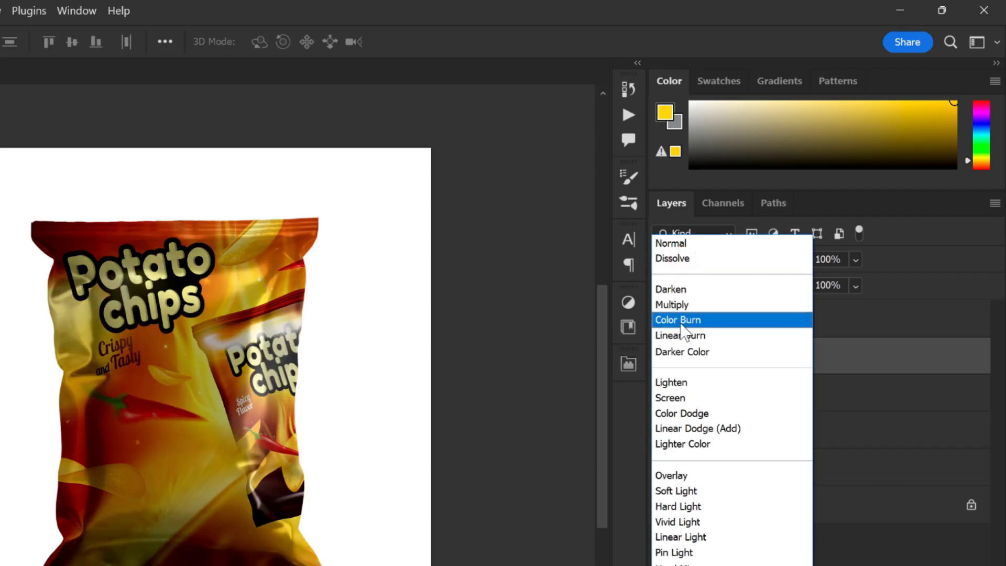
pyautogui.click(692, 428)
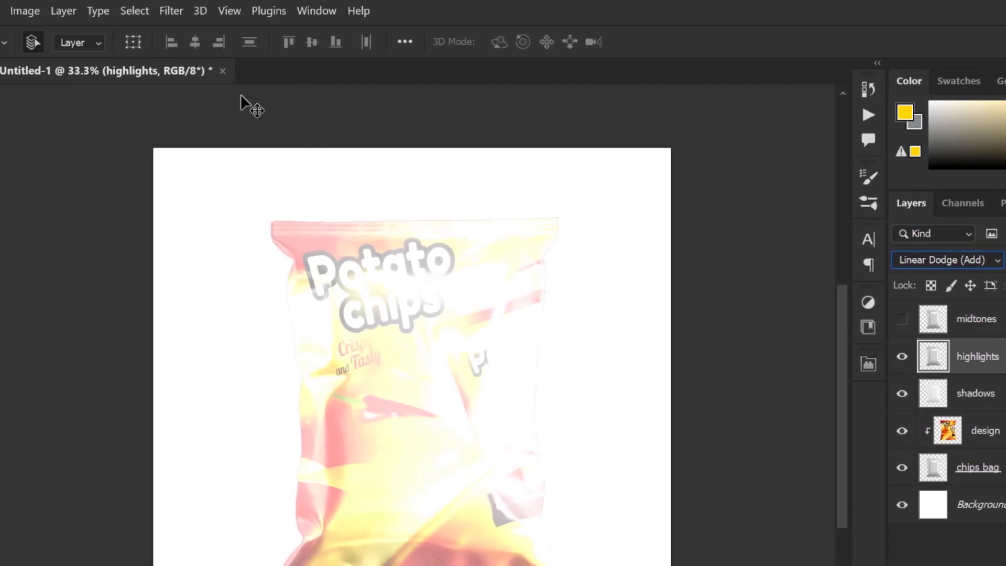
# Step: Apply Levels to highlights with input black about 189 and output white 85
pyautogui.click(32, 10)
pyautogui.moveTo(116, 59)
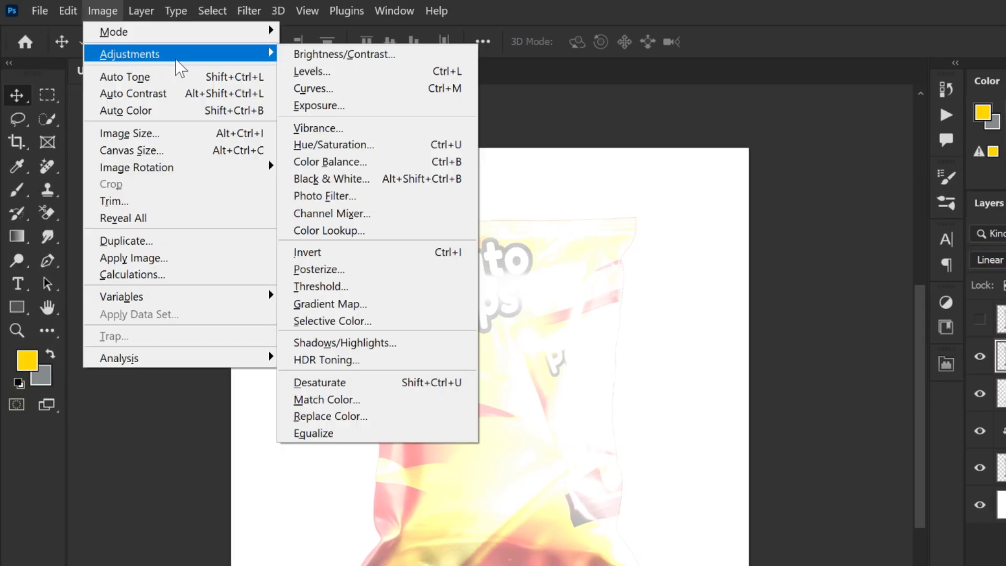
pyautogui.click(325, 72)
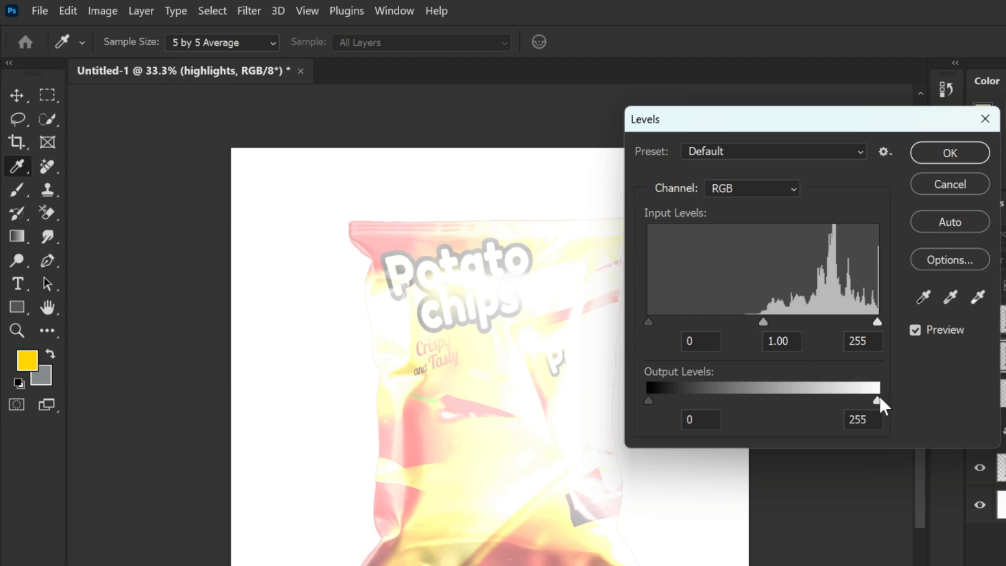
pyautogui.moveTo(880, 405); pyautogui.dragTo(709, 411)
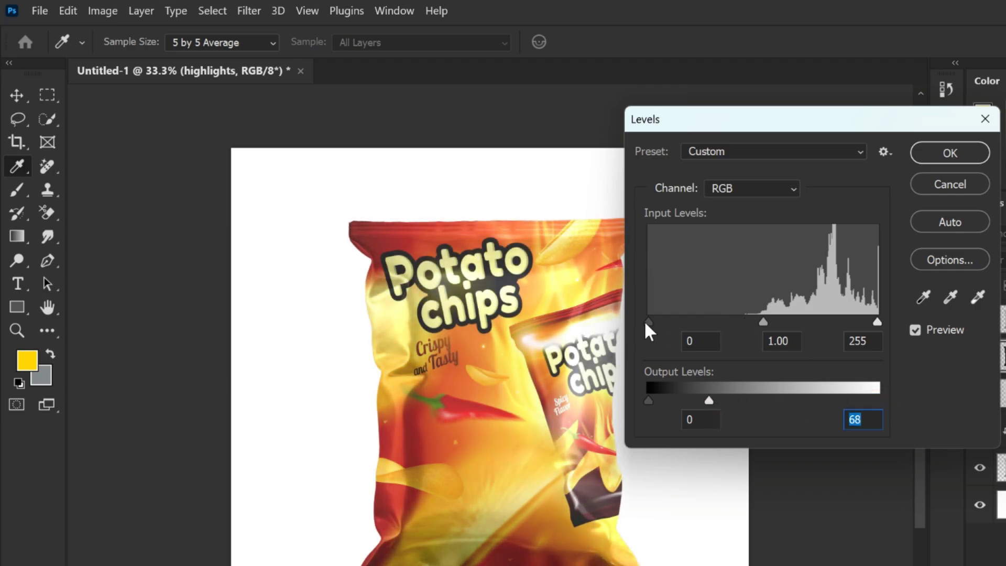
pyautogui.moveTo(648, 324); pyautogui.dragTo(823, 330)
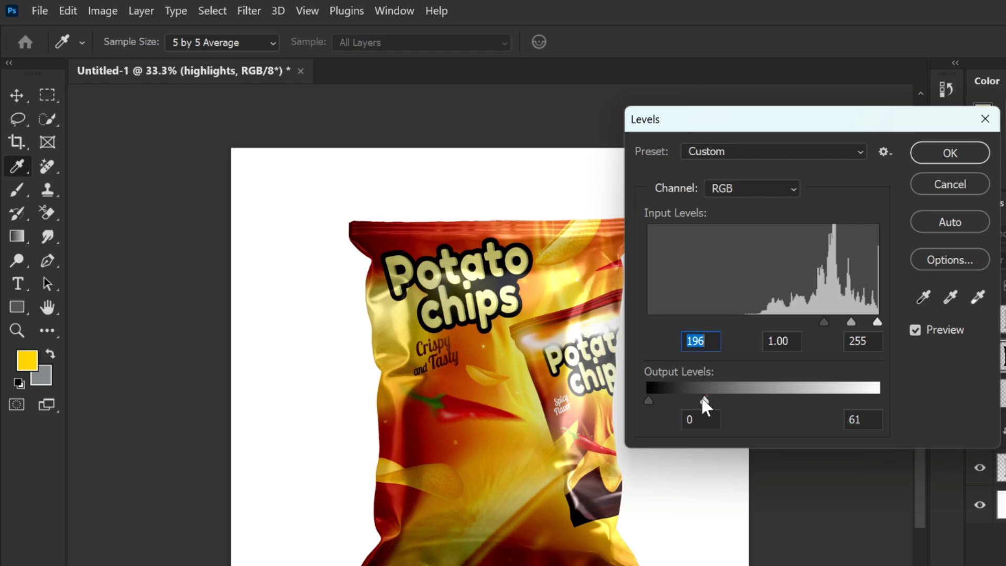
pyautogui.moveTo(701, 400); pyautogui.dragTo(731, 400)
pyautogui.moveTo(823, 322)
pyautogui.mouseDown()
pyautogui.moveTo(807, 323)
pyautogui.moveTo(818, 322)
pyautogui.mouseUp()
pyautogui.moveTo(738, 398); pyautogui.dragTo(725, 401)
pyautogui.click(928, 153)
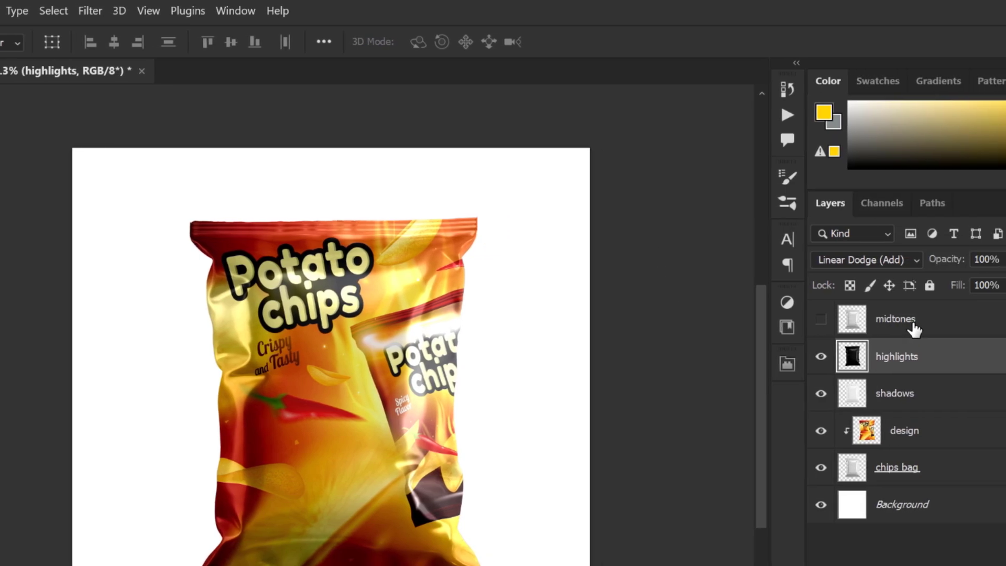
# Step: Show the midtones layer and set its blend mode to Screen
pyautogui.click(1005, 320)
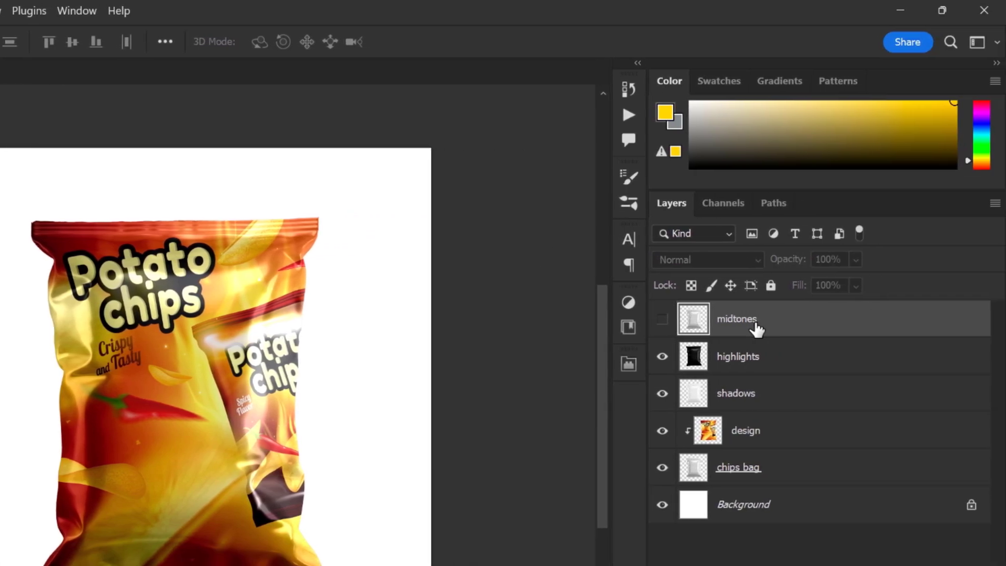
pyautogui.click(662, 319)
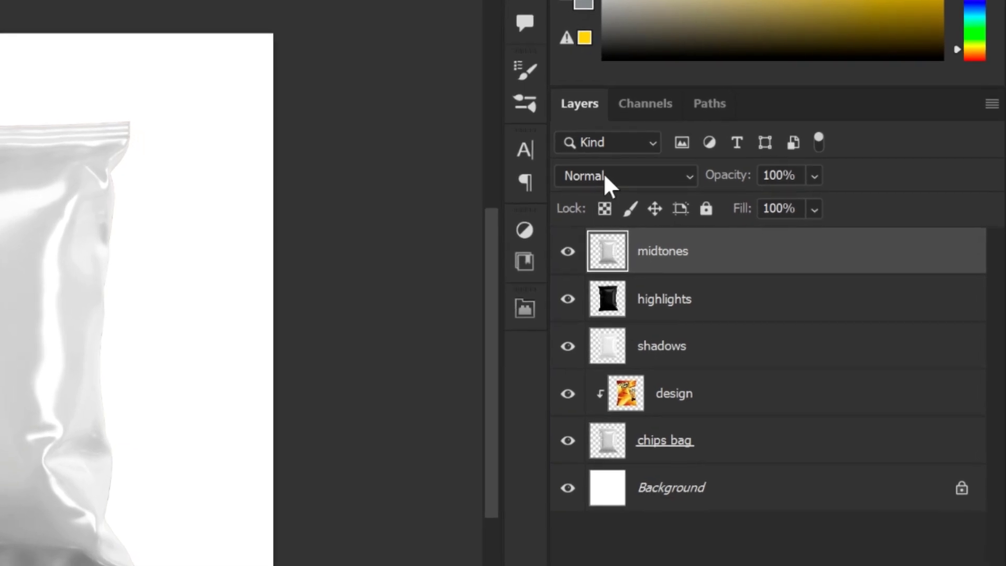
pyautogui.click(686, 255)
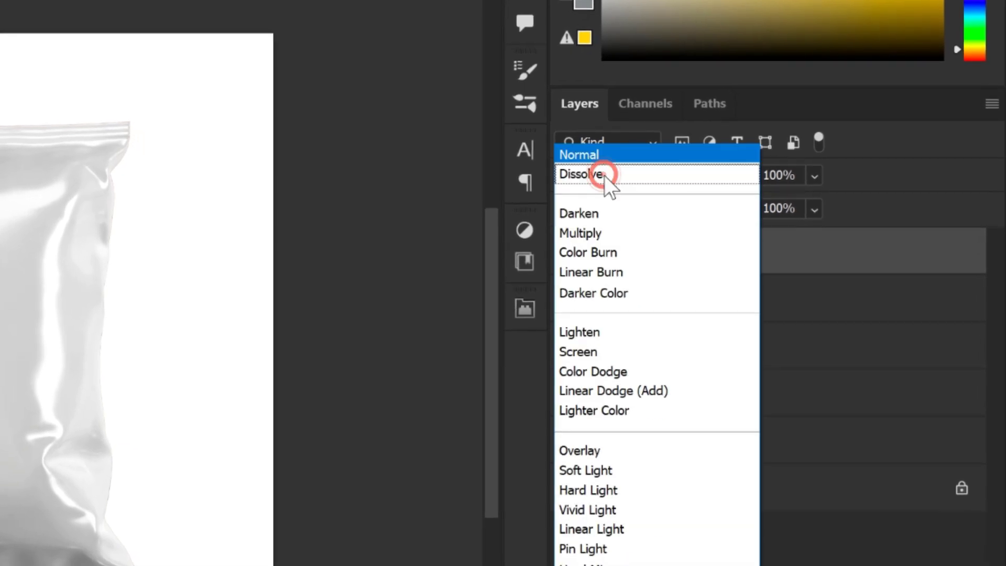
pyautogui.click(621, 352)
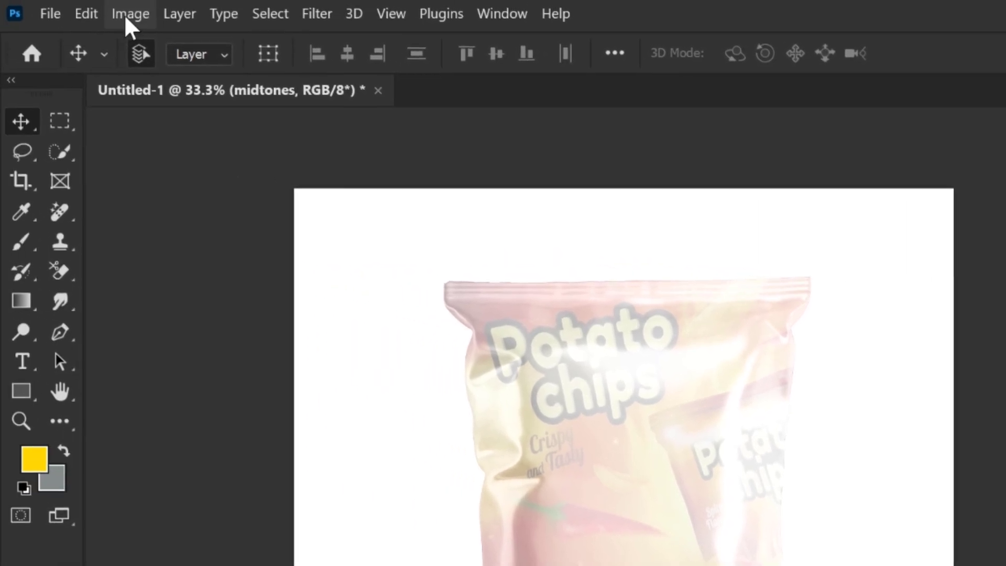
# Step: Apply Levels with input black 168 and output white 60, then hide the layer to compare
pyautogui.click(126, 15)
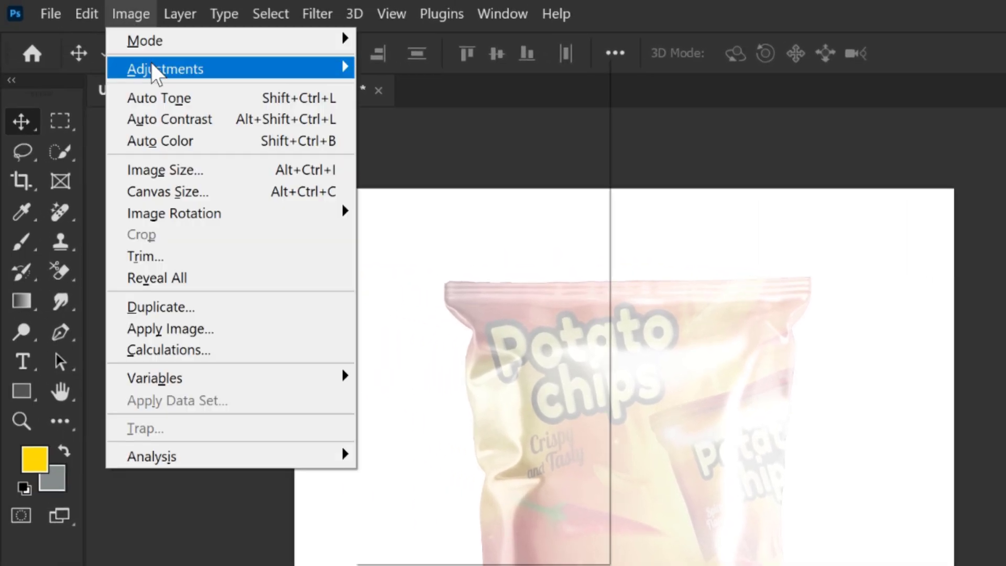
pyautogui.moveTo(347, 70)
pyautogui.click(369, 90)
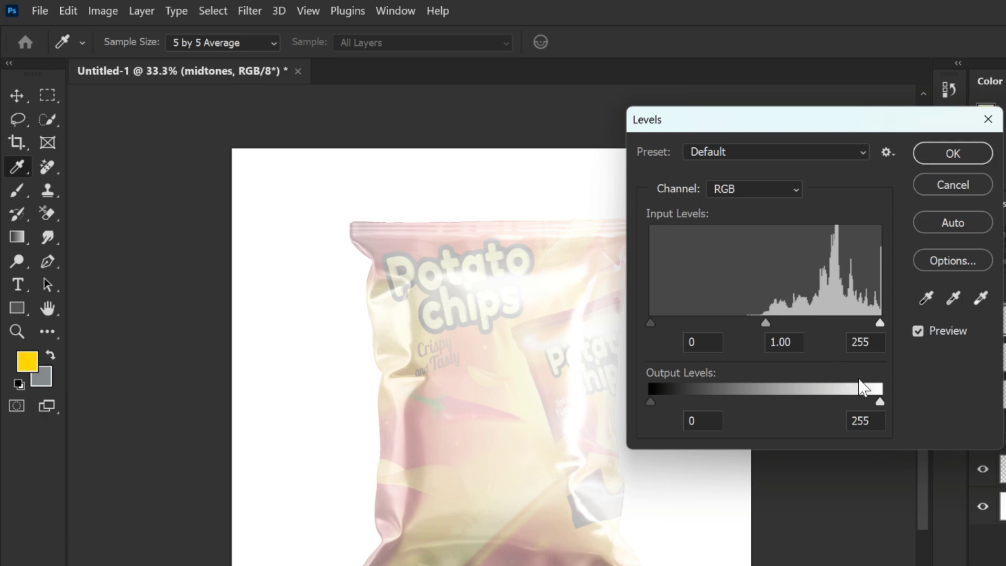
pyautogui.moveTo(879, 401); pyautogui.dragTo(698, 402)
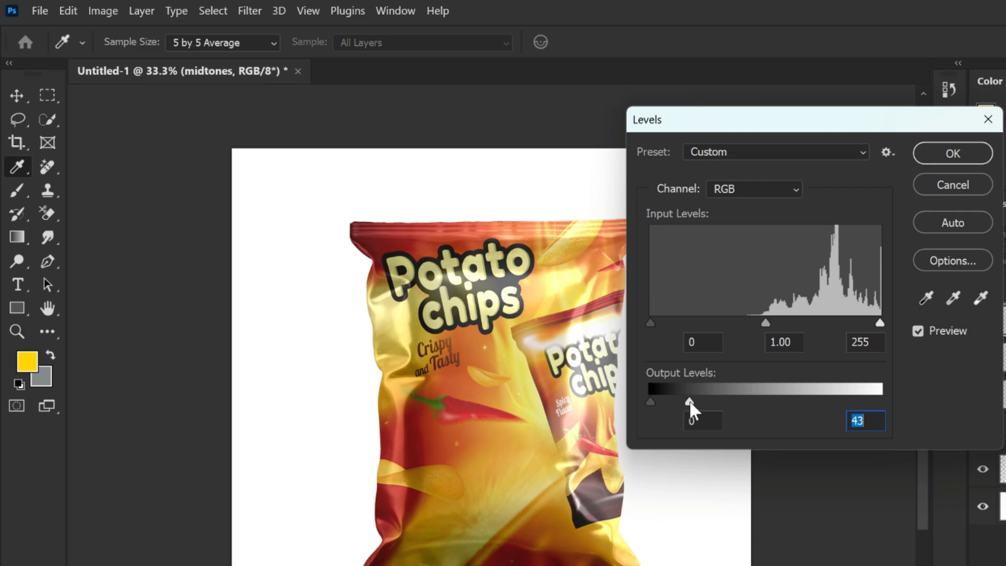
pyautogui.moveTo(651, 322); pyautogui.dragTo(688, 321)
pyautogui.moveTo(774, 328); pyautogui.dragTo(807, 331)
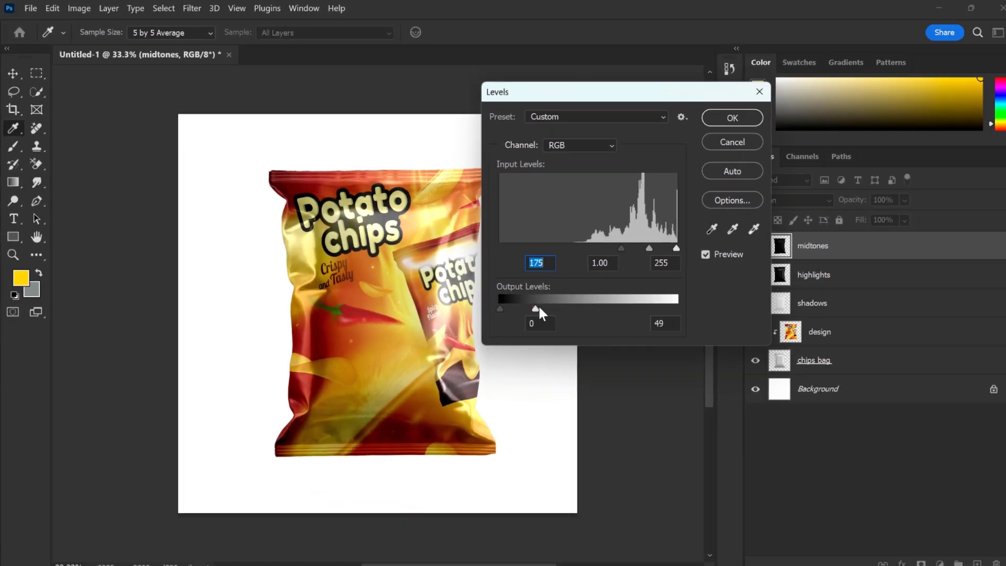
pyautogui.moveTo(689, 402)
pyautogui.mouseDown()
pyautogui.moveTo(724, 401)
pyautogui.moveTo(704, 401)
pyautogui.mouseUp()
pyautogui.moveTo(533, 303); pyautogui.dragTo(533, 306)
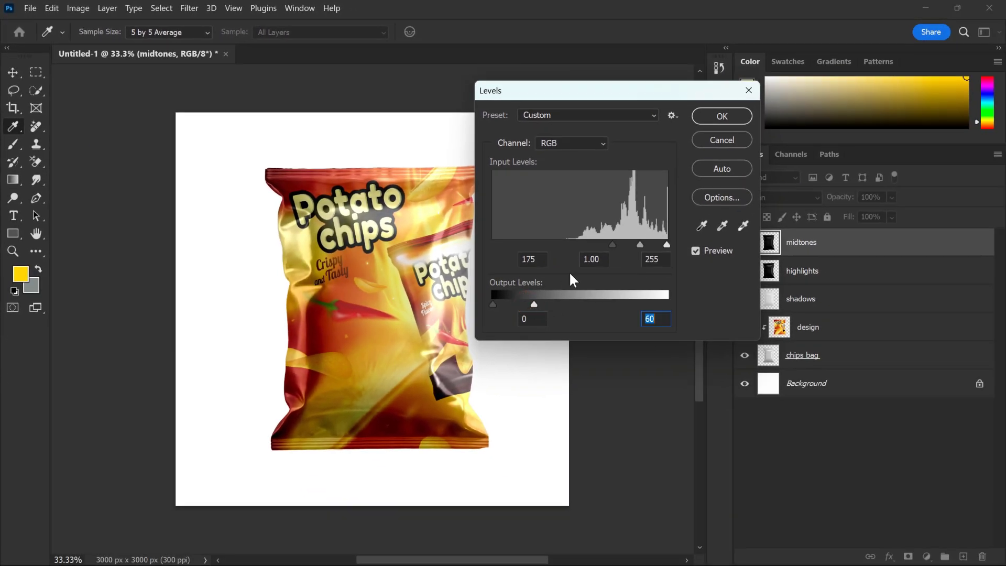
pyautogui.moveTo(611, 244)
pyautogui.mouseDown()
pyautogui.moveTo(586, 247)
pyautogui.moveTo(607, 249)
pyautogui.mouseUp()
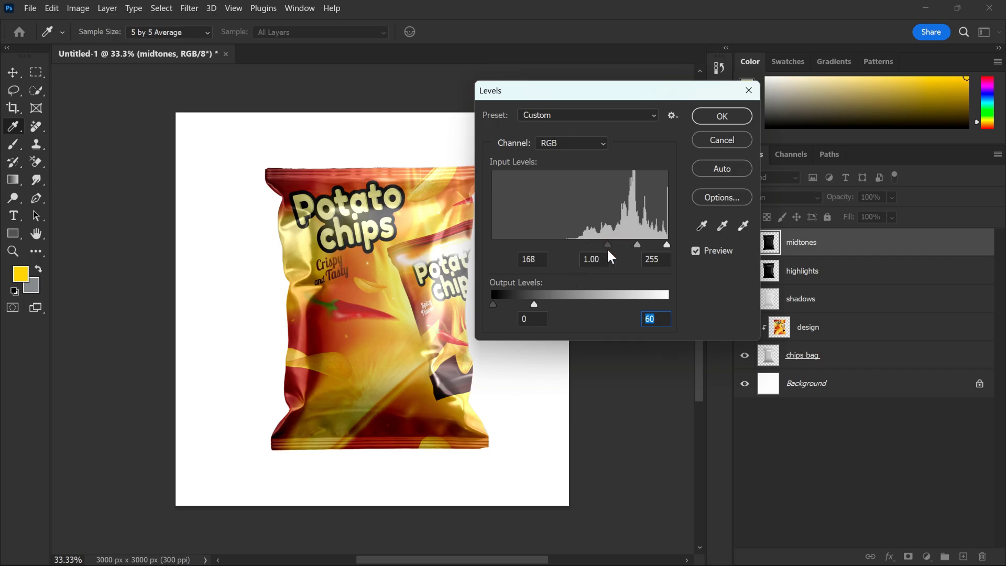
pyautogui.click(742, 114)
pyautogui.click(746, 243)
pyautogui.click(746, 243)
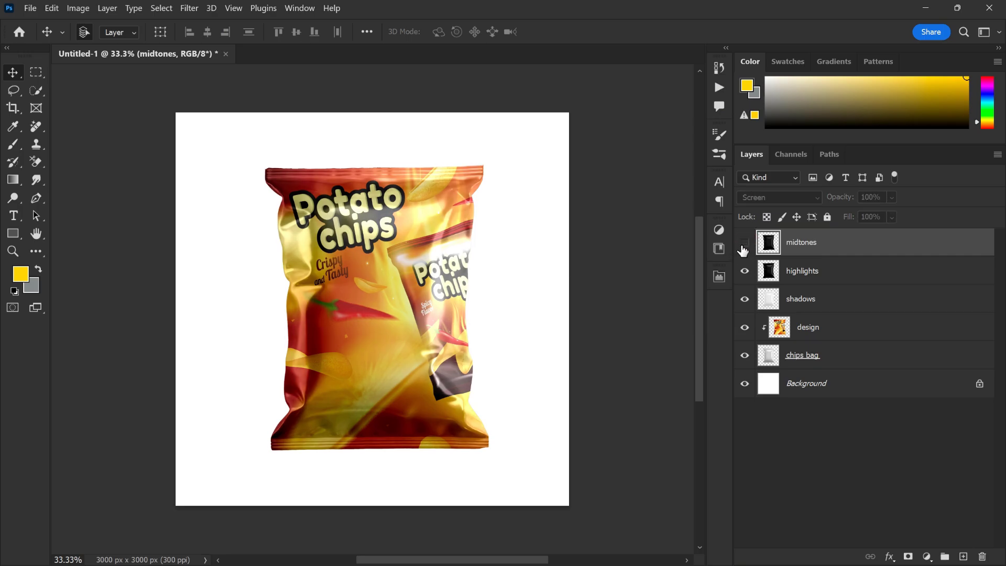
pyautogui.click(744, 243)
pyautogui.click(744, 271)
pyautogui.click(745, 271)
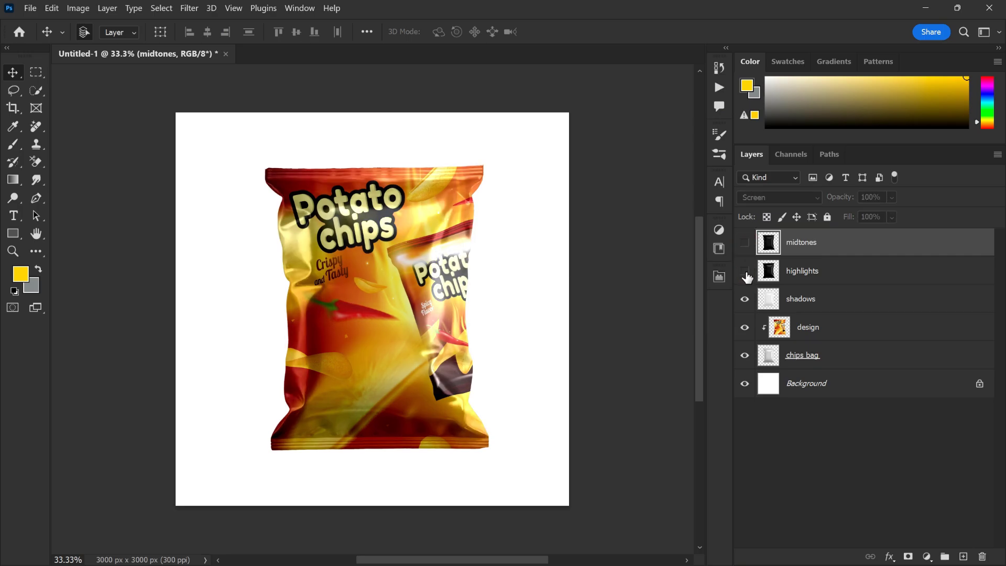
pyautogui.click(744, 298)
pyautogui.click(745, 299)
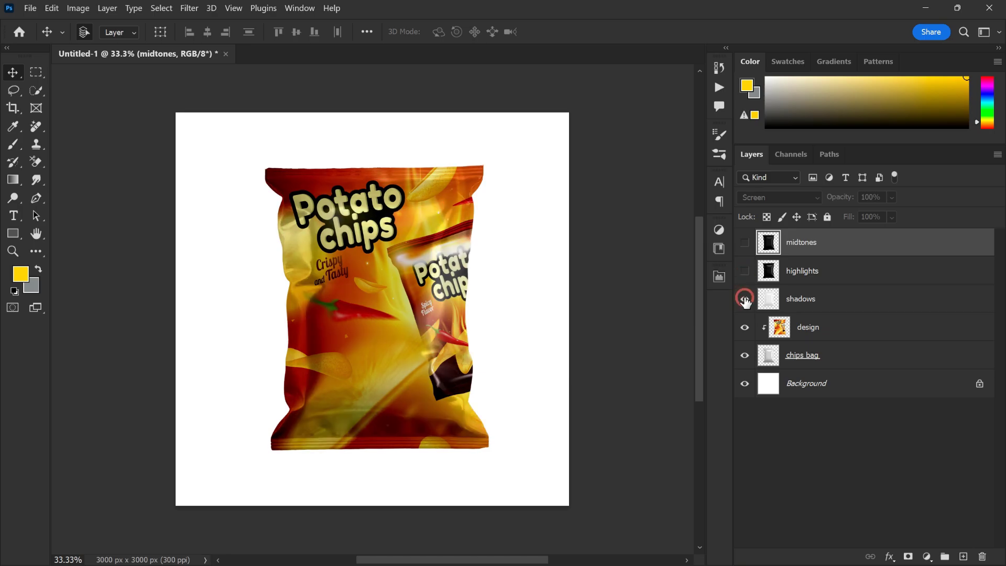
pyautogui.click(745, 271)
pyautogui.click(745, 243)
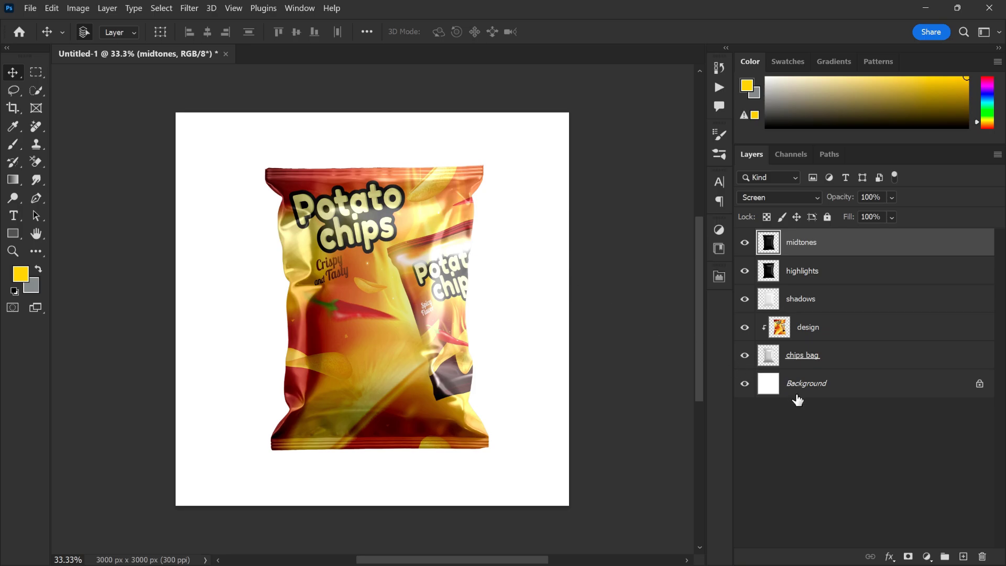
# Step: Add a Curves adjustment layer with three points on its RGB curve
pyautogui.click(926, 556)
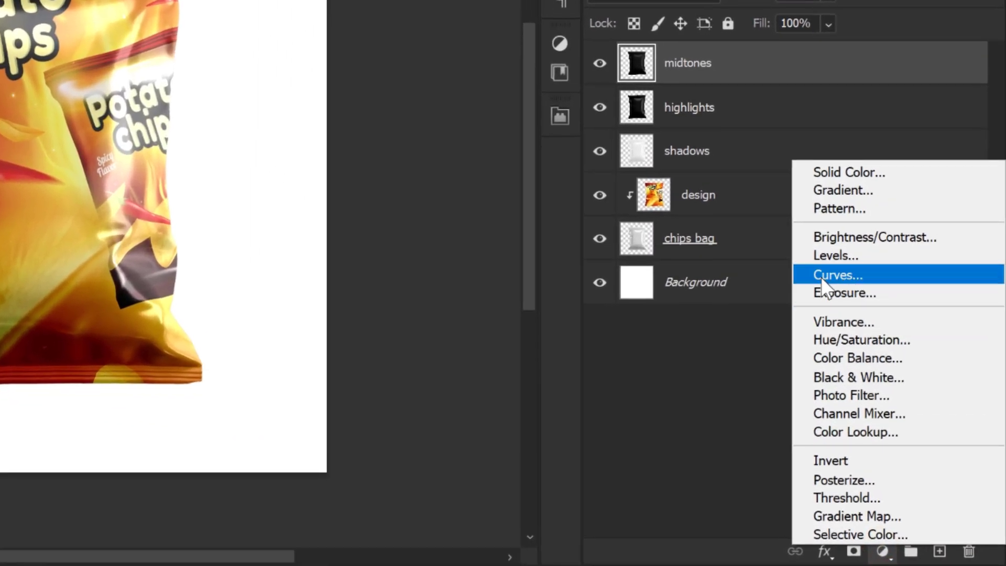
pyautogui.click(849, 279)
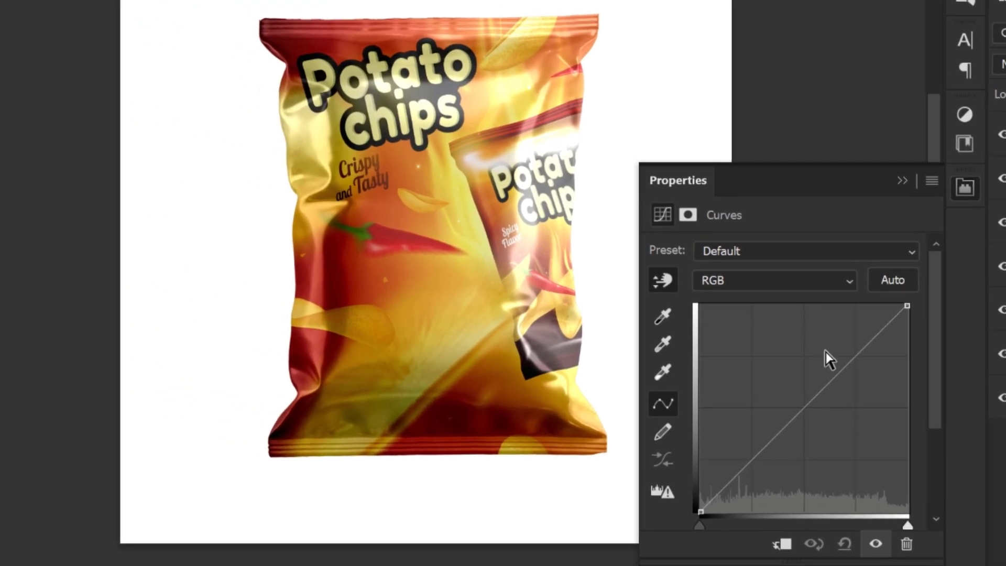
pyautogui.click(834, 367)
pyautogui.click(800, 413)
pyautogui.click(758, 461)
# Step: Drag the curve points into an S-shape with deeper shadows, then close Properties
pyautogui.moveTo(801, 414); pyautogui.dragTo(797, 436)
pyautogui.moveTo(833, 367); pyautogui.dragTo(835, 371)
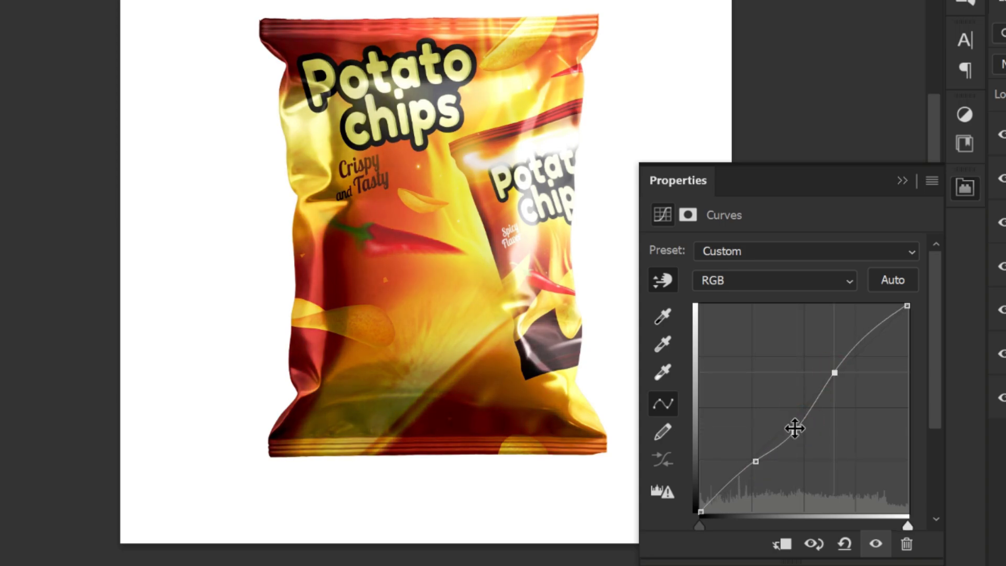
pyautogui.moveTo(755, 461); pyautogui.dragTo(758, 472)
pyautogui.moveTo(793, 433); pyautogui.dragTo(793, 436)
pyautogui.moveTo(834, 373); pyautogui.dragTo(833, 386)
pyautogui.moveTo(794, 435); pyautogui.dragTo(798, 441)
pyautogui.click(965, 187)
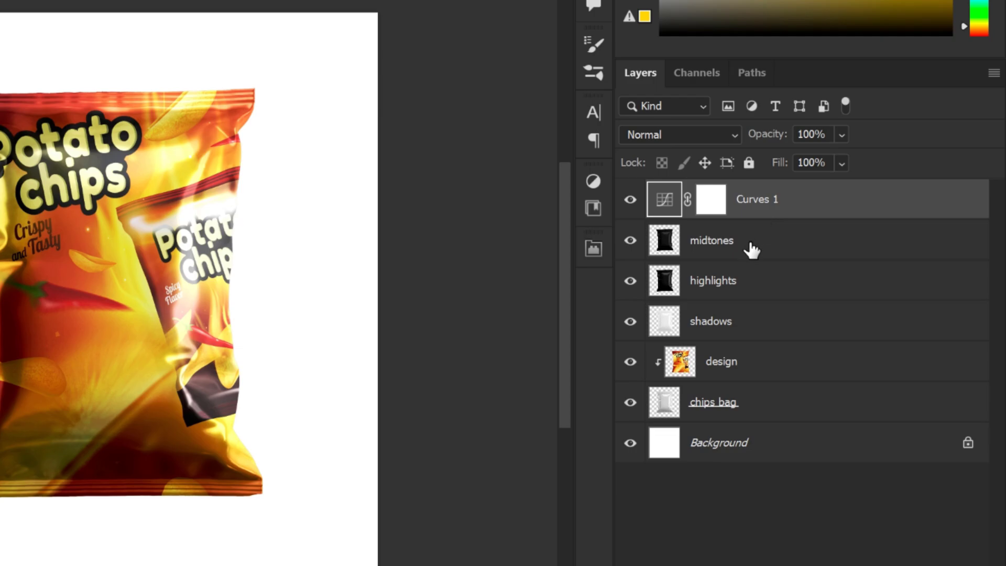
# Step: Place Potato_Chips_PNG_Vector_Clipart as an embedded image above the midtones layer
pyautogui.click(748, 249)
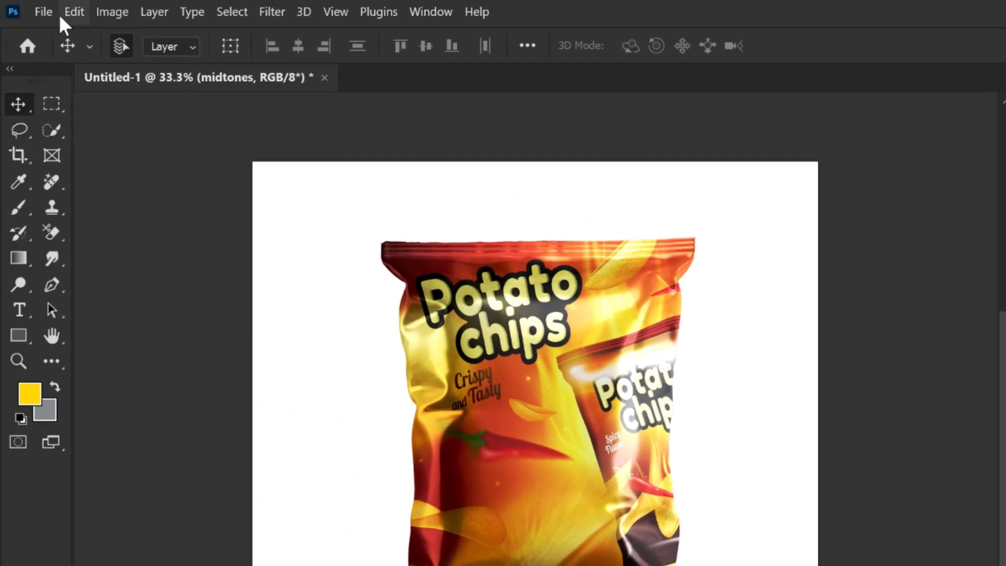
pyautogui.click(48, 11)
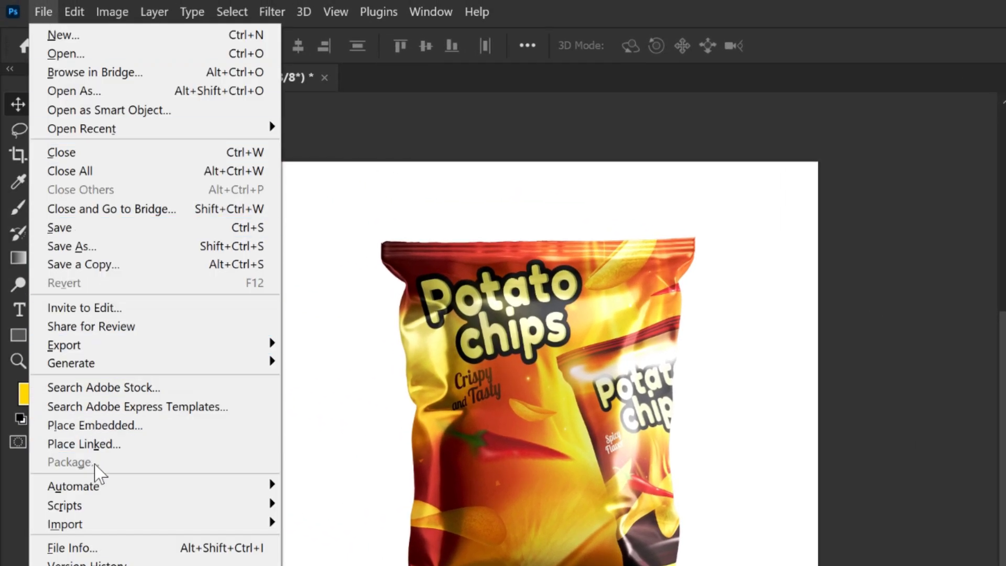
pyautogui.click(95, 425)
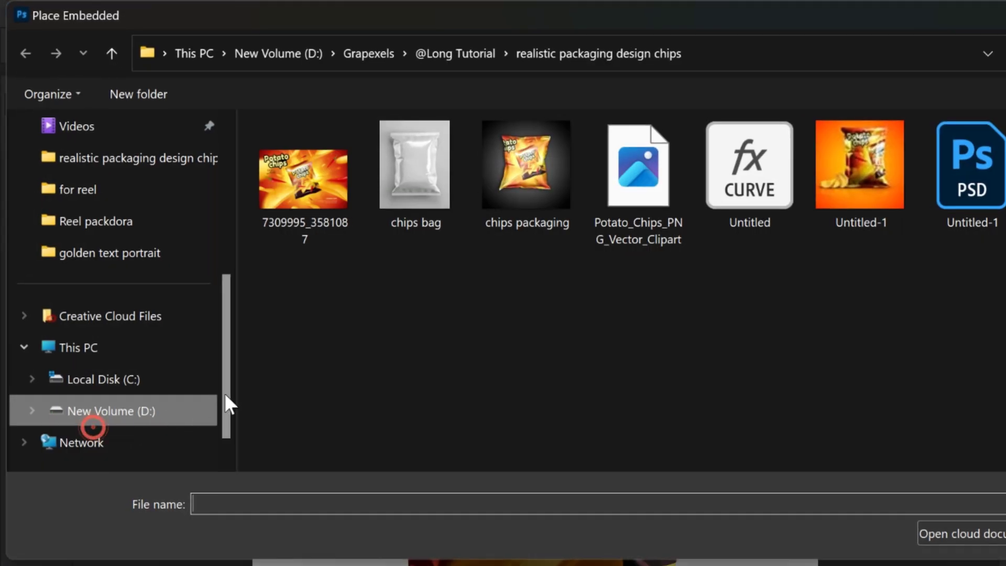
pyautogui.click(638, 182)
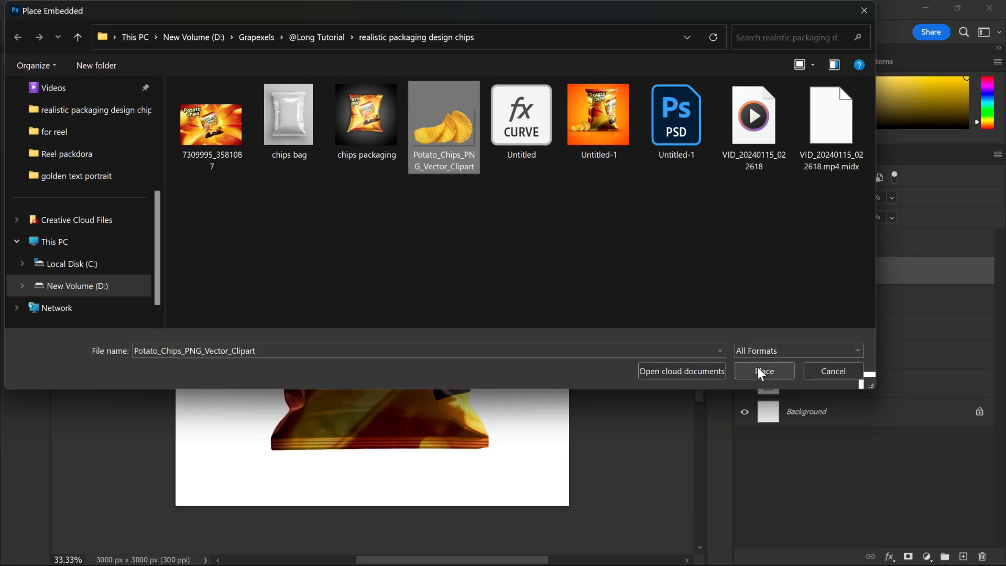
pyautogui.click(758, 368)
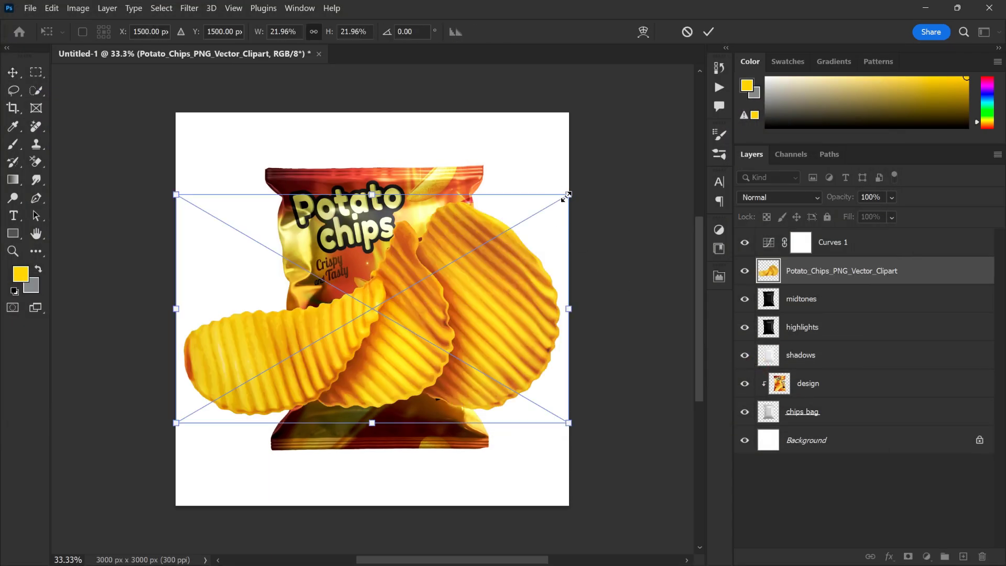
# Step: Shrink the chips and move them to the bag's lower-left corner, then commit
pyautogui.moveTo(566, 197); pyautogui.dragTo(346, 323)
pyautogui.moveTo(277, 366); pyautogui.dragTo(281, 409)
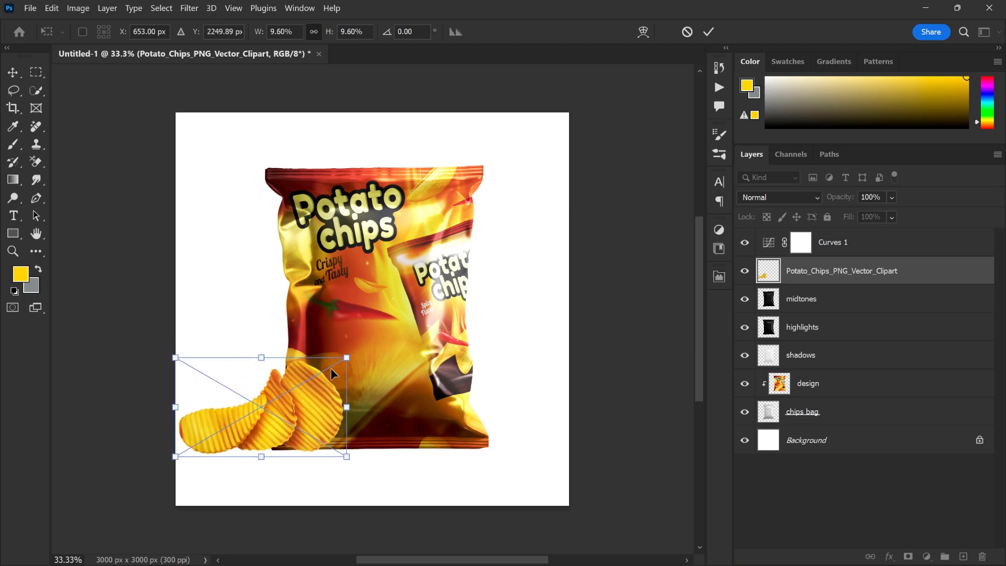
pyautogui.moveTo(347, 358); pyautogui.dragTo(301, 391)
pyautogui.click(707, 33)
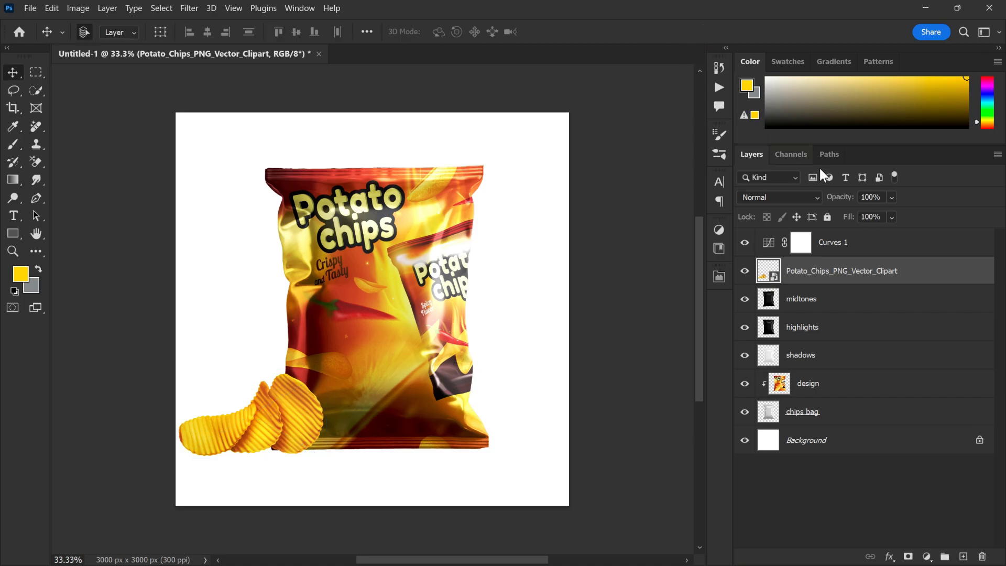
# Step: Group the Curves 1 through chips bag layers and name the group 'Chips PAcket and chips'
pyautogui.click(861, 243)
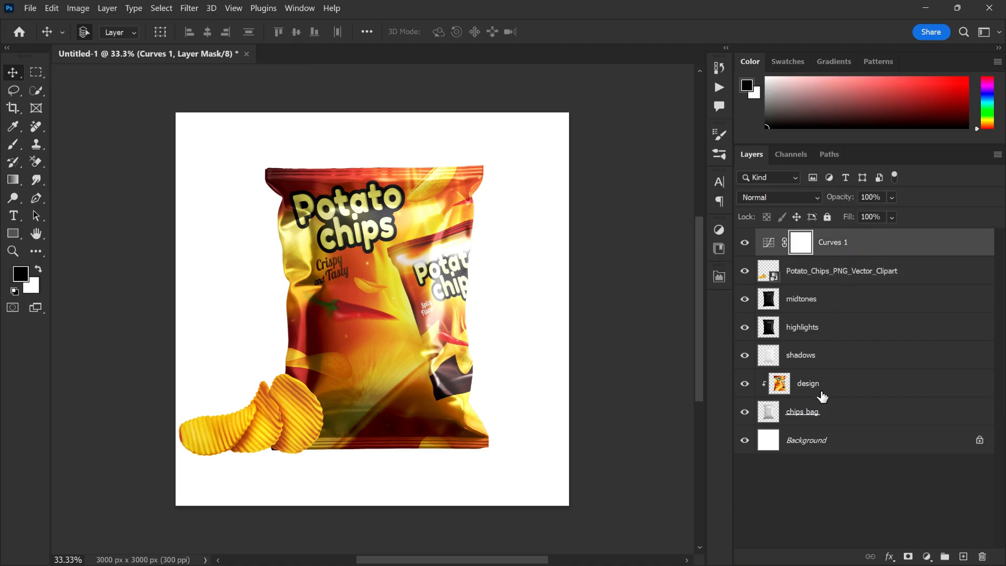
pyautogui.keyDown('shift'); pyautogui.click(818, 417); pyautogui.keyUp('shift')
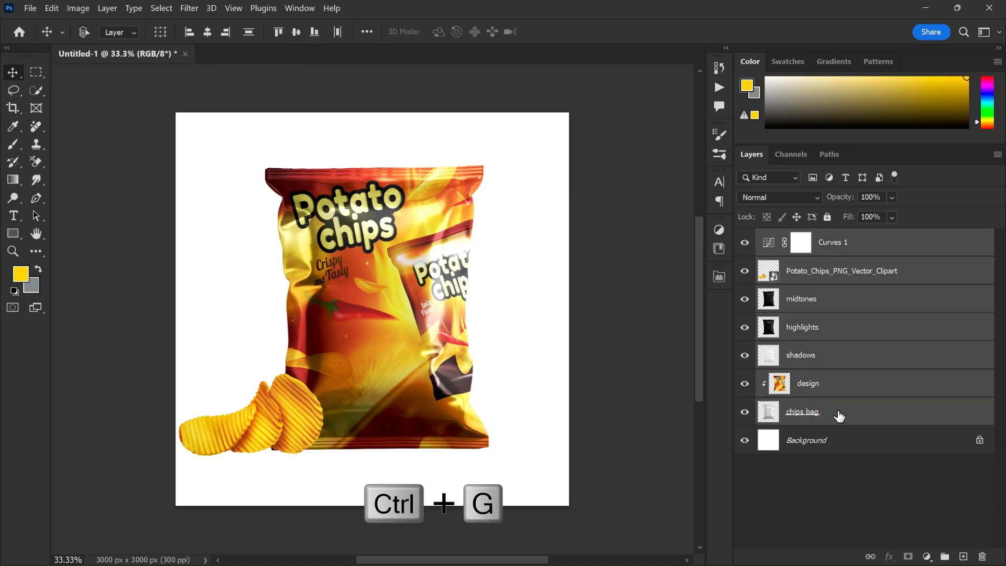
pyautogui.hotkey('ctrl', 'g')
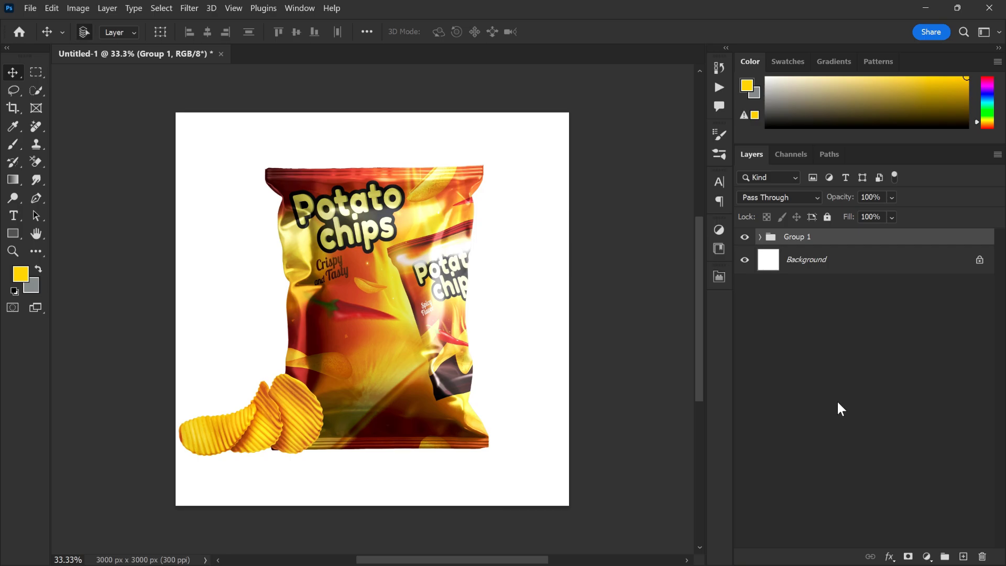
pyautogui.doubleClick(801, 237)
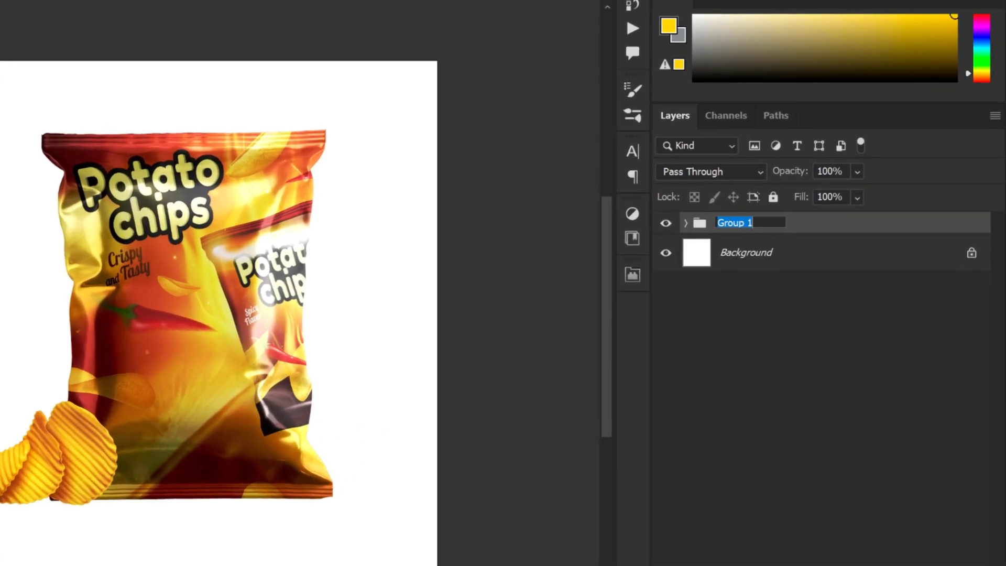
pyautogui.write('Ch')
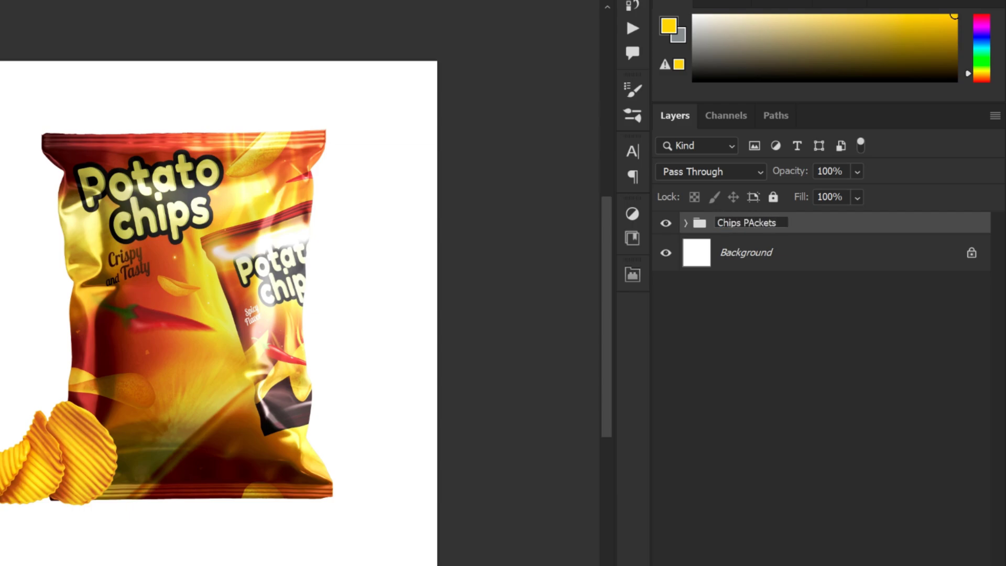
pyautogui.write('ips PAcket and chips')
pyautogui.press('Return')
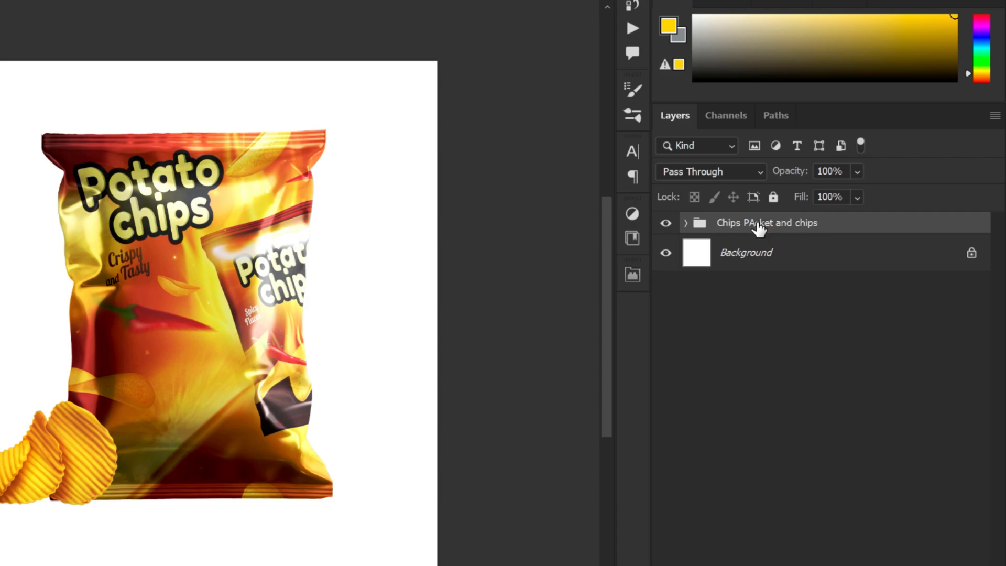
# Step: Add a Gradient Fill layer above the Background using the Oranges > Orange_05 preset
pyautogui.click(763, 266)
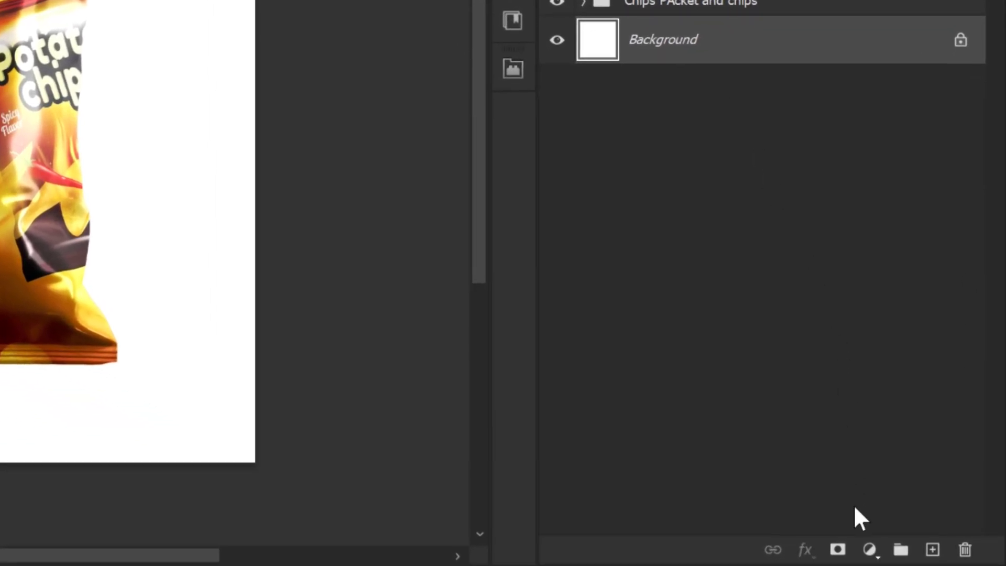
pyautogui.click(869, 549)
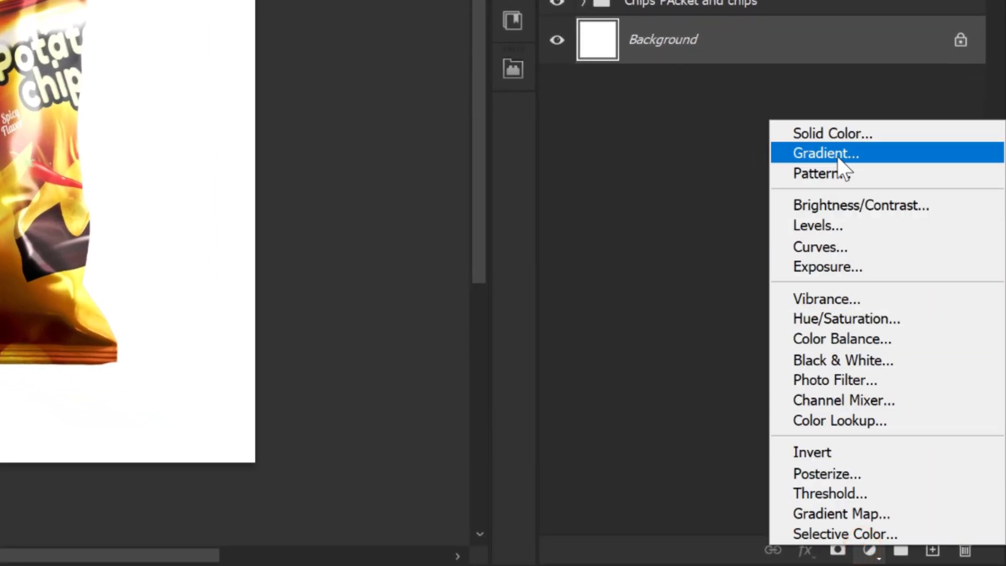
pyautogui.click(824, 157)
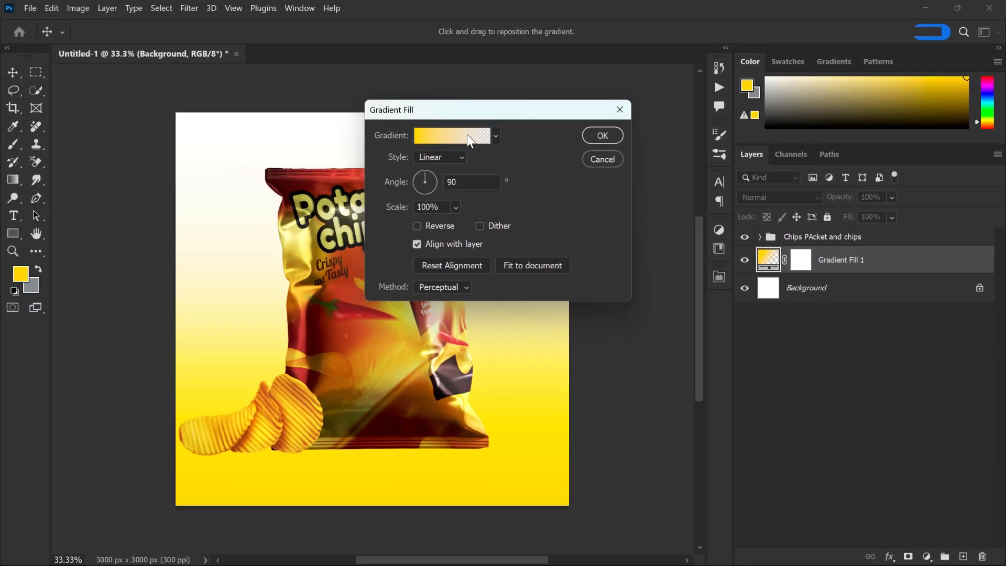
pyautogui.click(445, 135)
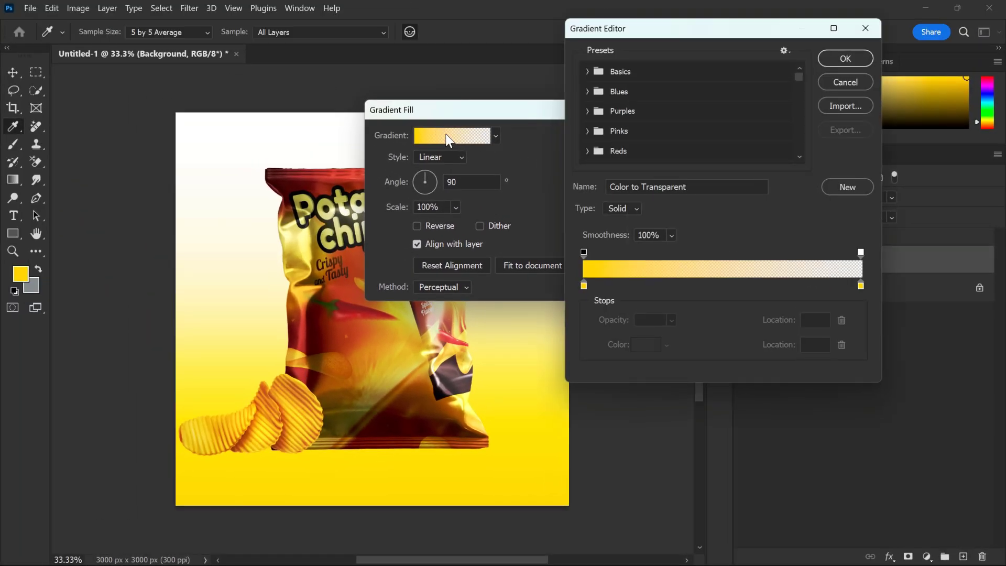
pyautogui.scroll(-2, 612, 111)
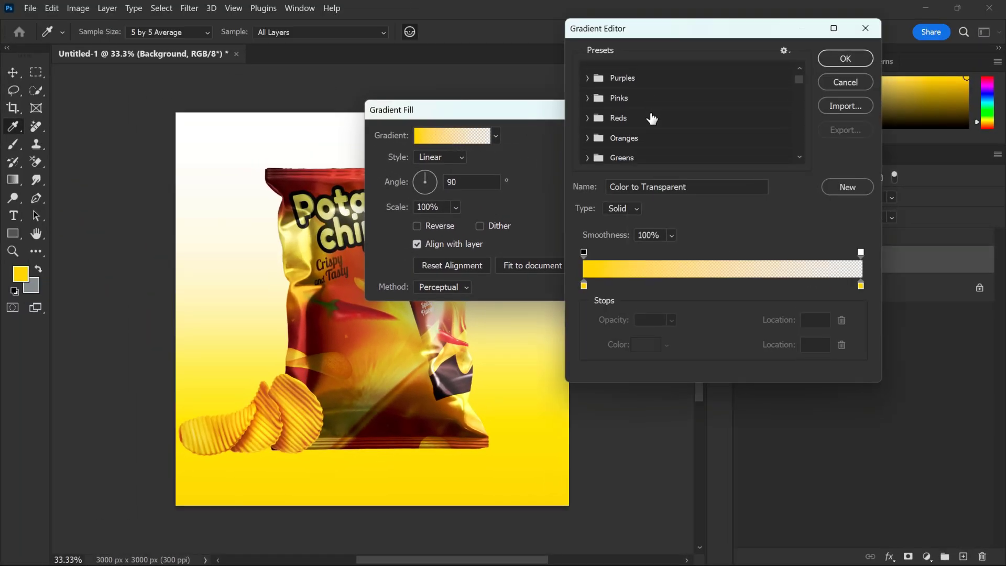
pyautogui.click(587, 138)
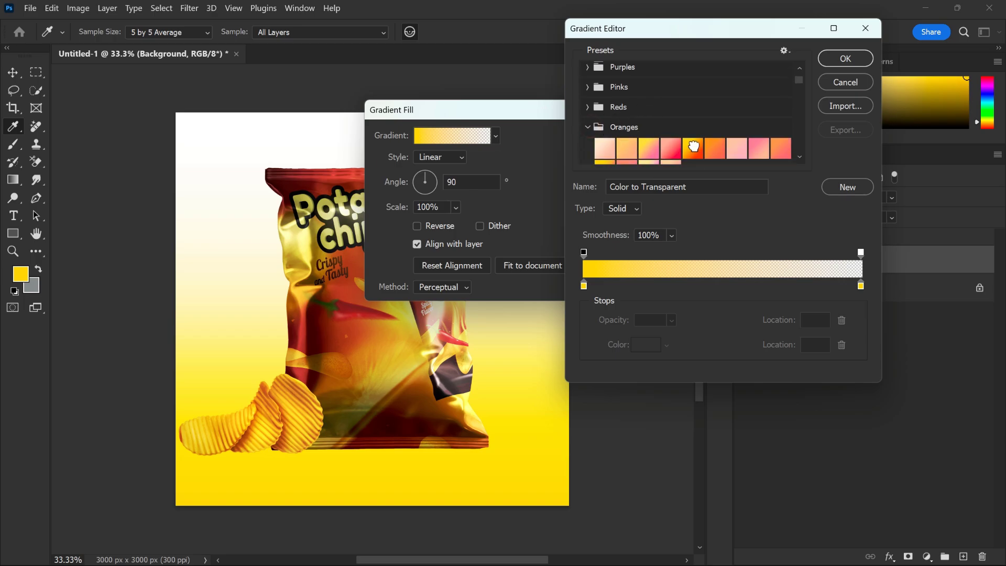
pyautogui.click(695, 147)
pyautogui.click(837, 65)
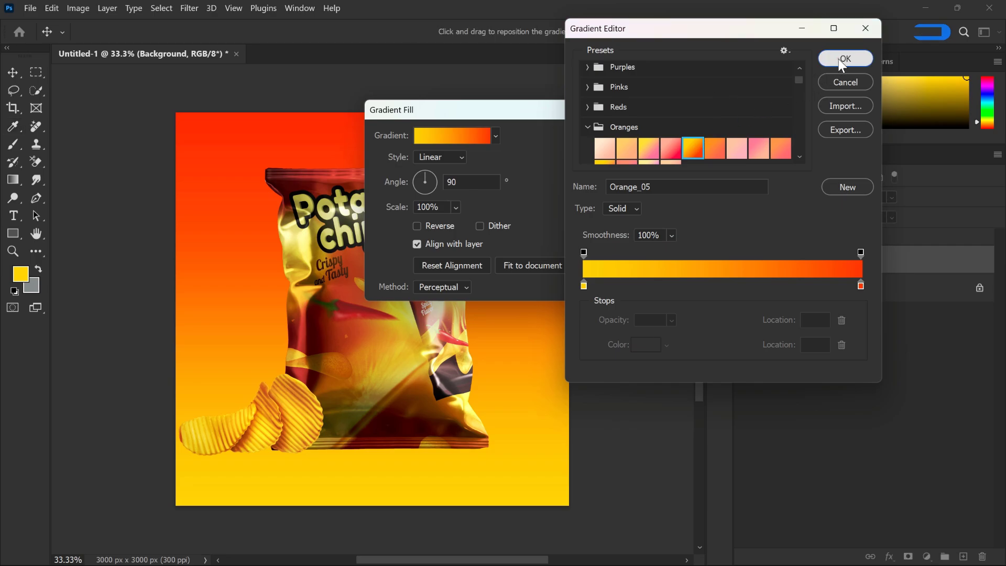
# Step: Set the gradient fill to Radial style at 181% scale with Dither on
pyautogui.click(441, 157)
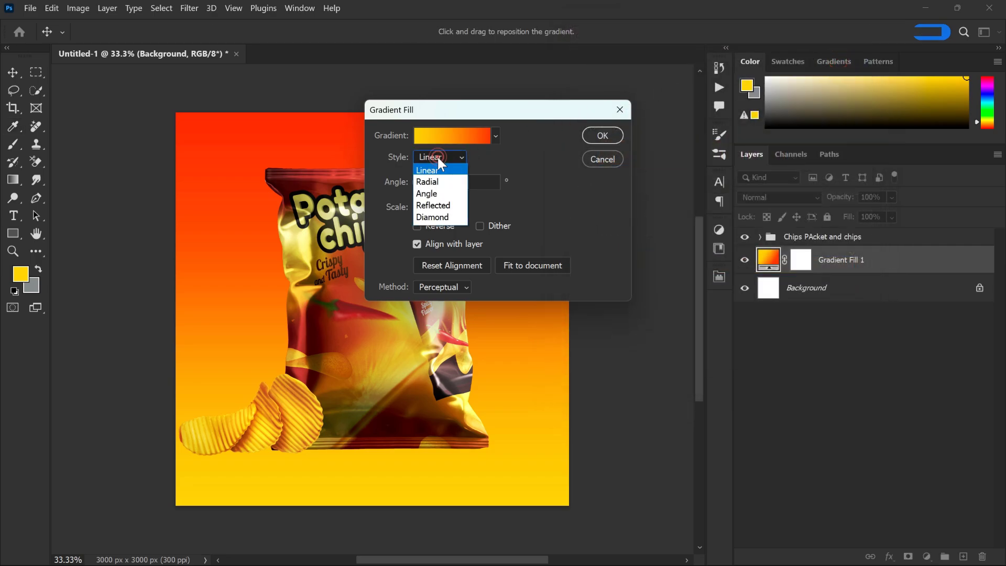
pyautogui.press('Escape')
pyautogui.press('Down')
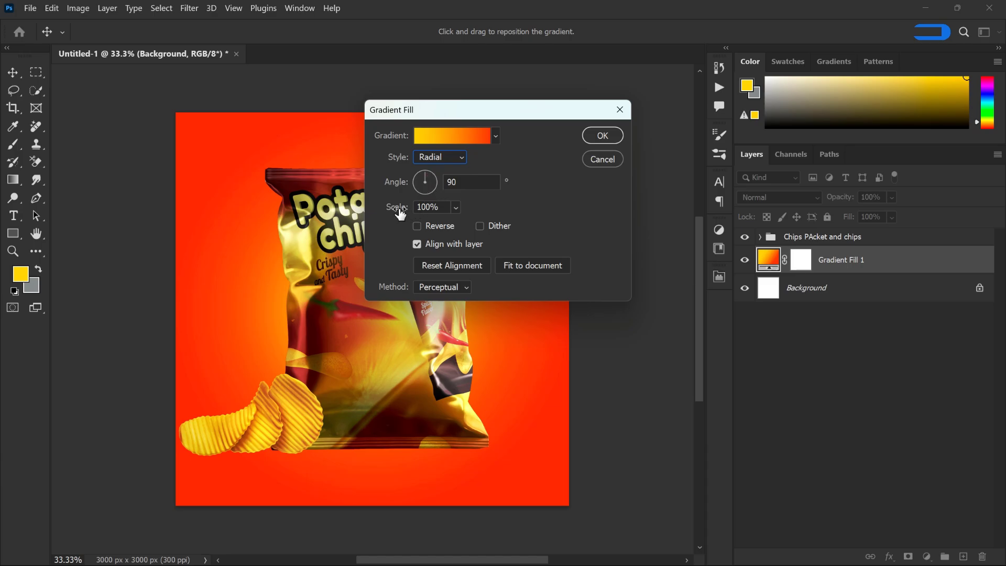
pyautogui.moveTo(400, 214); pyautogui.dragTo(407, 217)
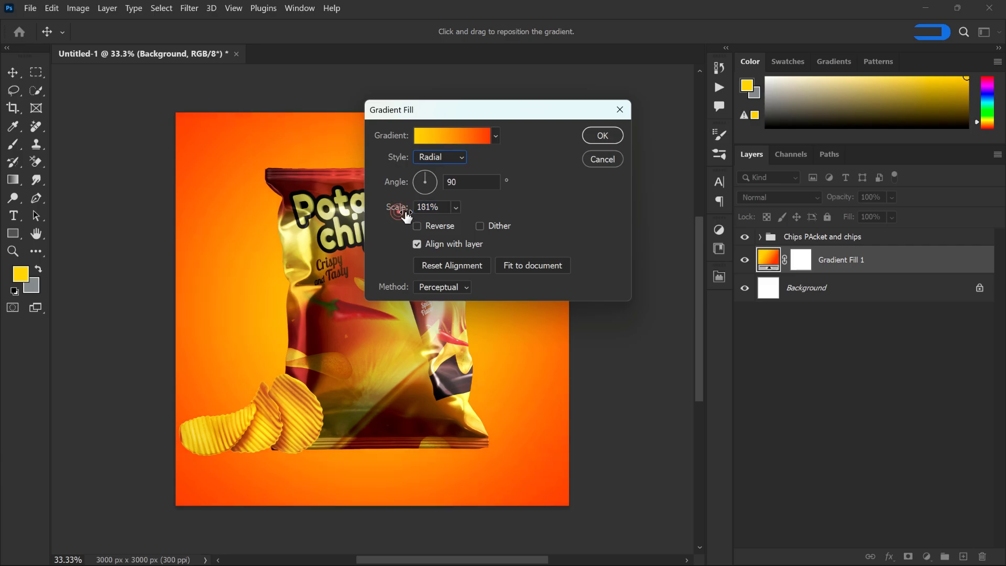
pyautogui.click(480, 227)
pyautogui.click(602, 135)
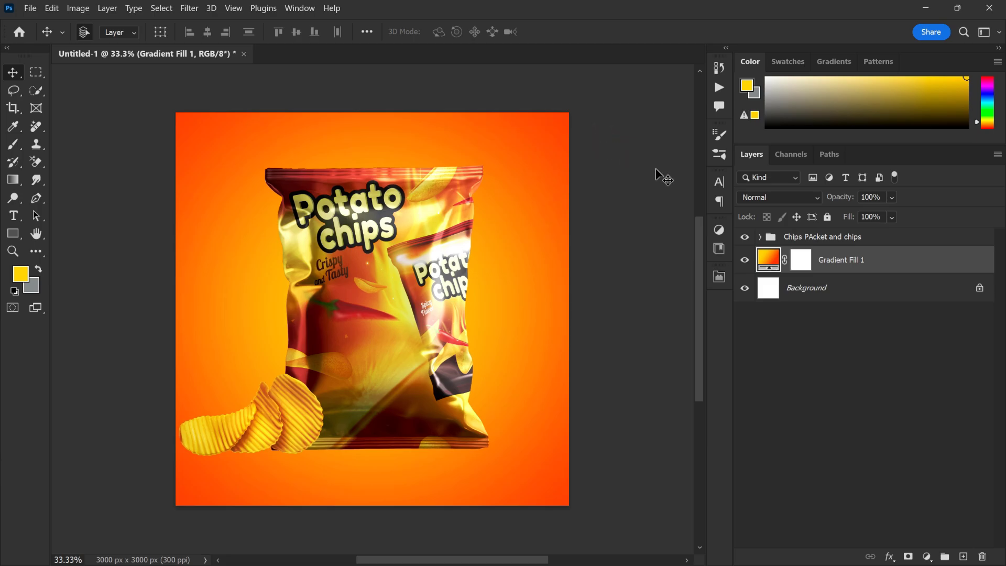
# Step: Free-transform the Chips PAcket and chips group to 93.39% and centre it on the gradient
pyautogui.click(807, 237)
pyautogui.hotkey('ctrl', 't')
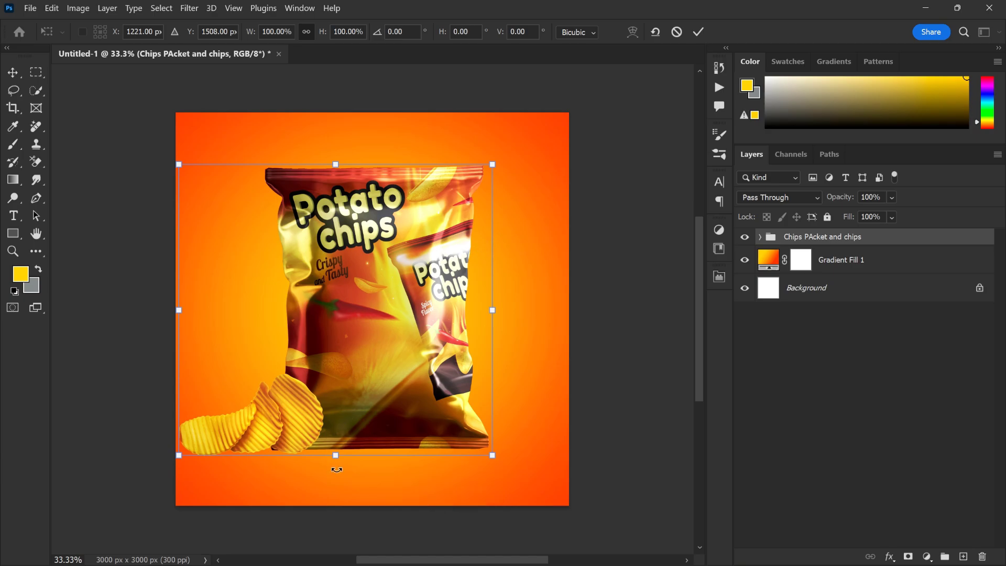
pyautogui.moveTo(337, 457); pyautogui.dragTo(346, 420)
pyautogui.moveTo(351, 396); pyautogui.dragTo(377, 402)
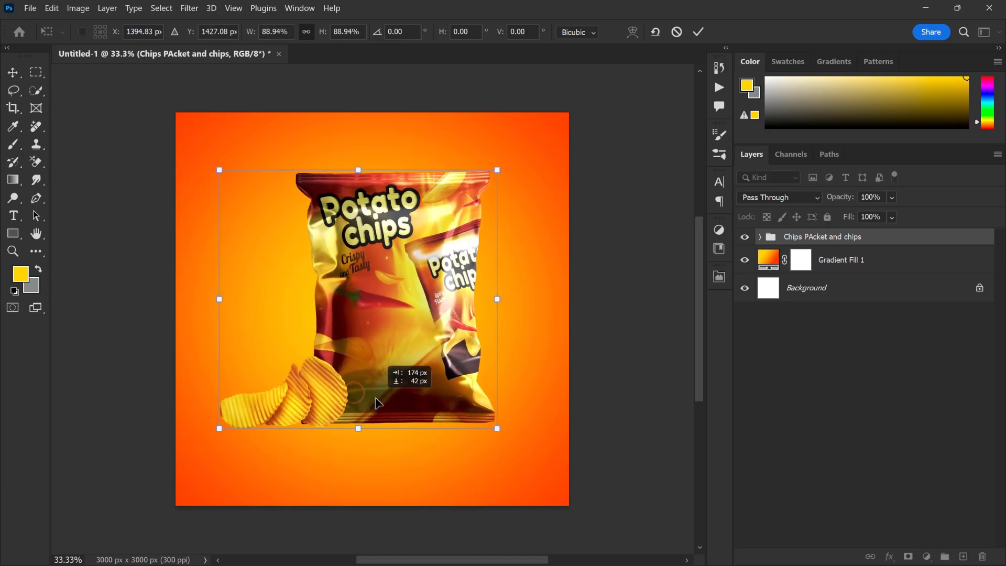
pyautogui.moveTo(378, 404); pyautogui.dragTo(378, 403)
pyautogui.moveTo(361, 170); pyautogui.dragTo(366, 193)
pyautogui.click(699, 33)
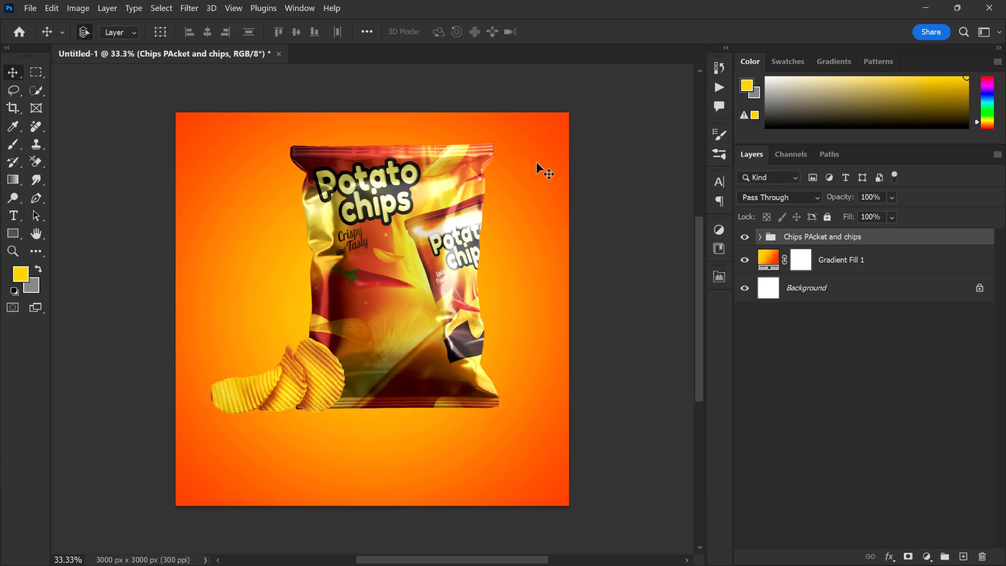
# Step: Create a new layer above Gradient Fill 1 named 'shadow 1'
pyautogui.click(854, 265)
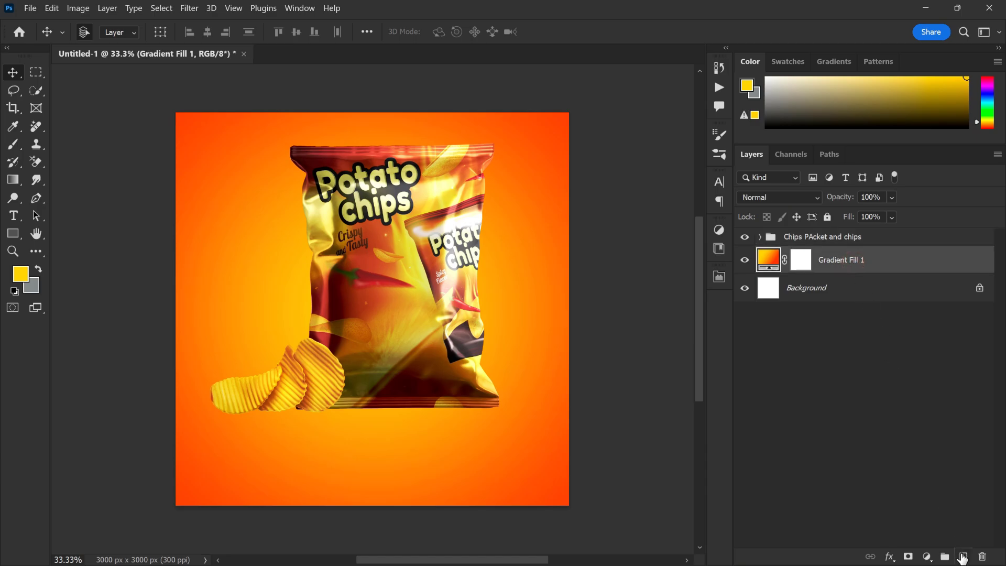
pyautogui.click(963, 556)
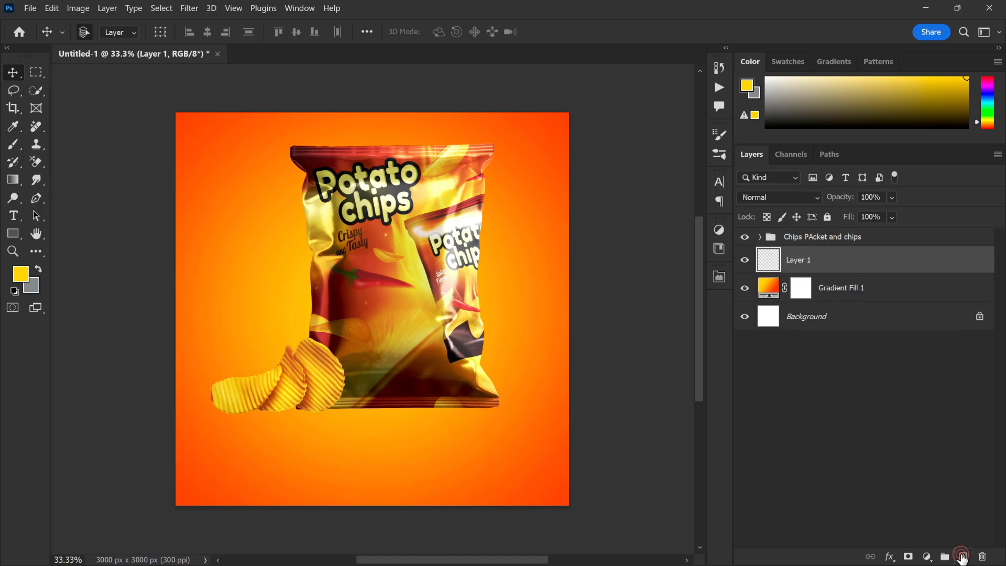
pyautogui.doubleClick(799, 260)
pyautogui.write('shadow')
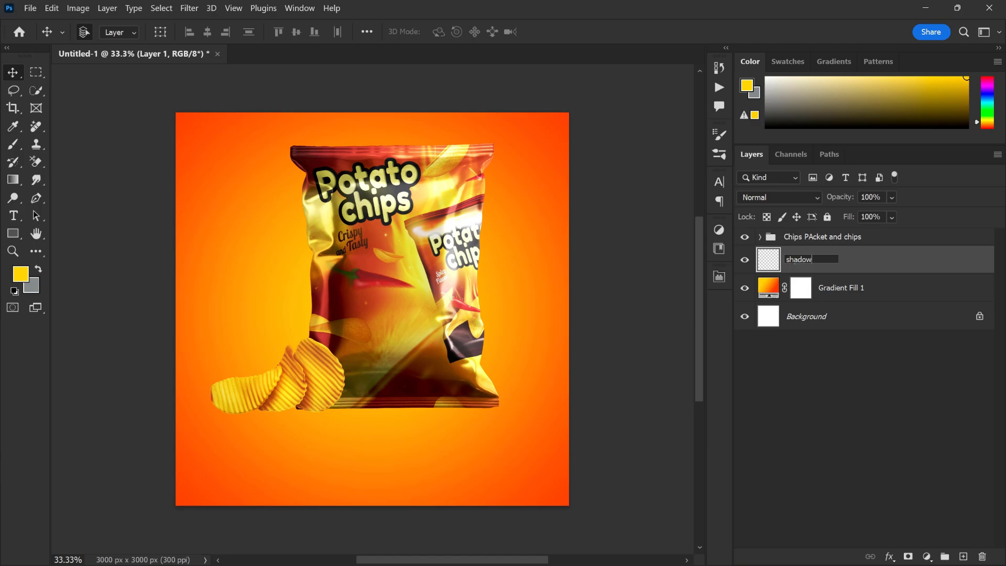
pyautogui.press('Return')
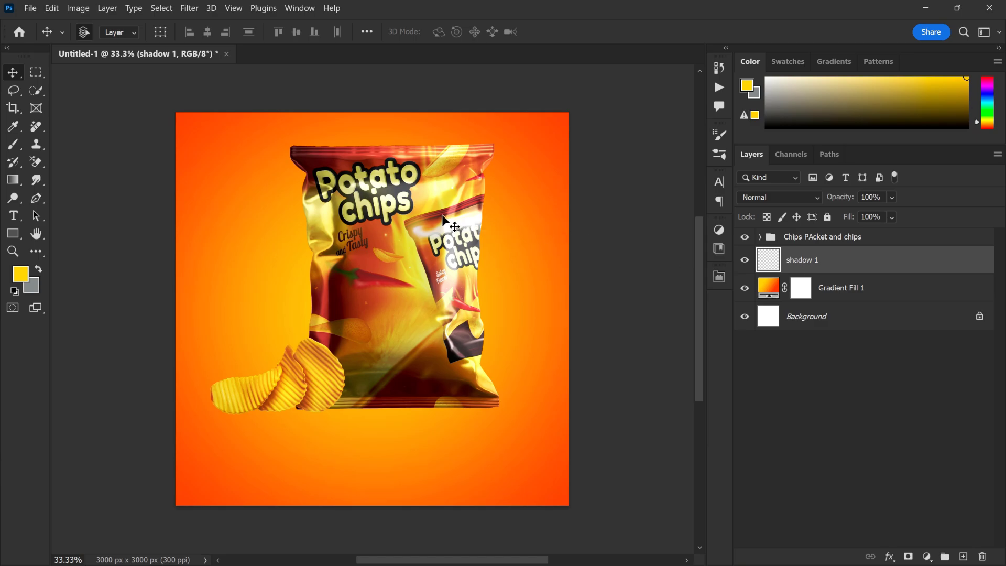
# Step: Set up a black brush at 700 px, flattened into a thin ellipse
pyautogui.moveTo(13, 144); pyautogui.dragTo(77, 149)
pyautogui.click(14, 291)
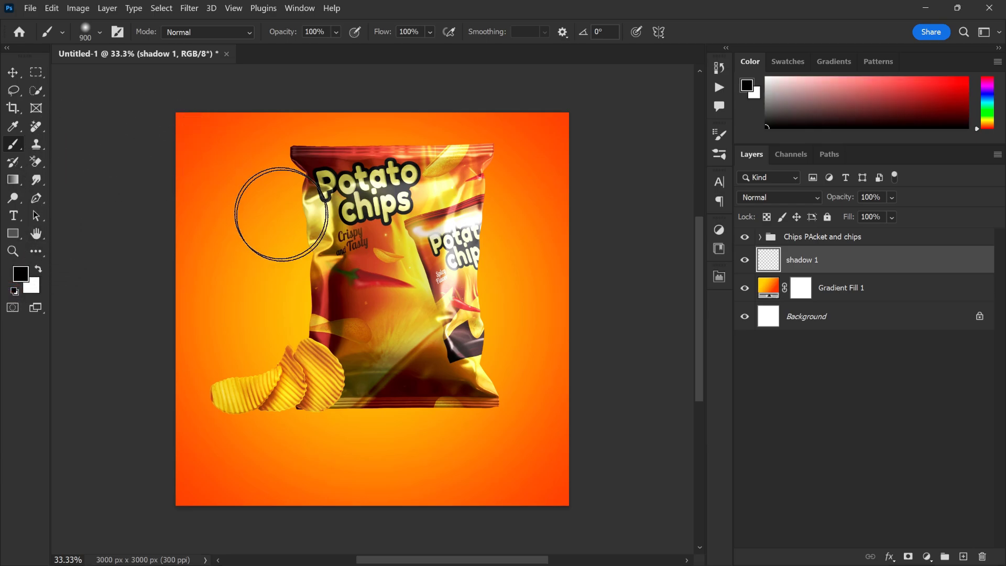
pyautogui.scroll(1, 331, 277)
pyautogui.scroll(-3, 361, 304)
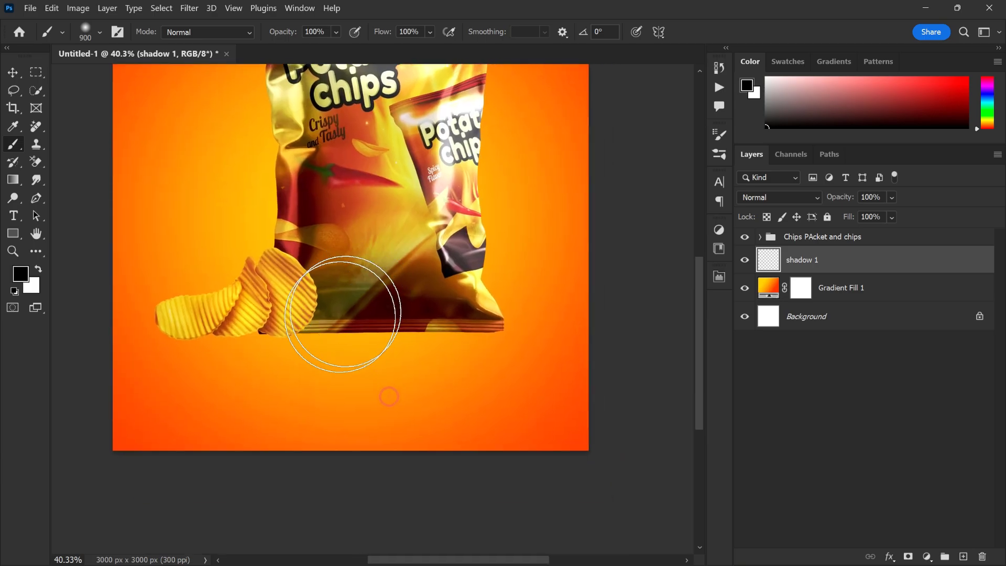
pyautogui.scroll(2, 294, 325)
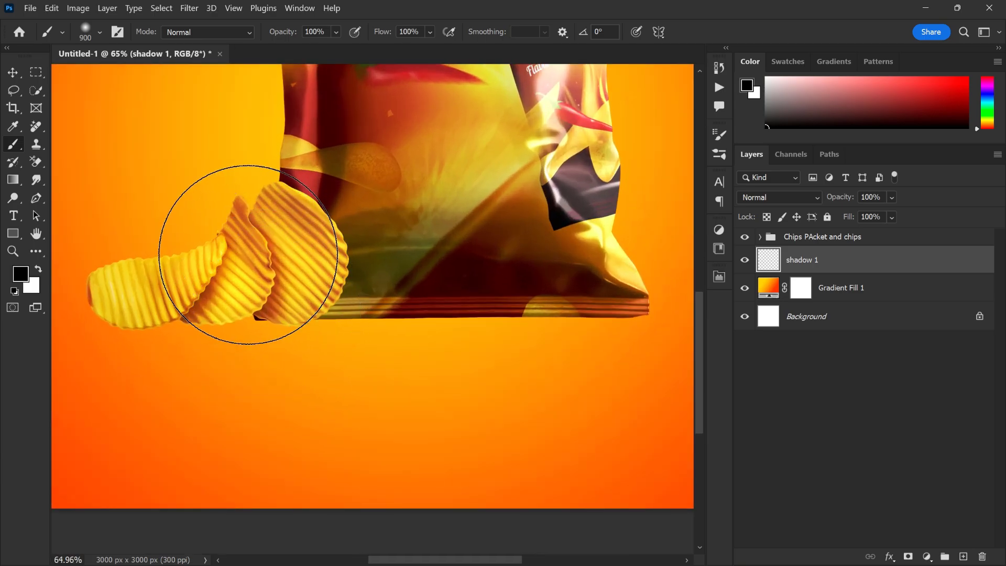
pyautogui.press('[')
pyautogui.press('[')
pyautogui.rightClick(249, 255)
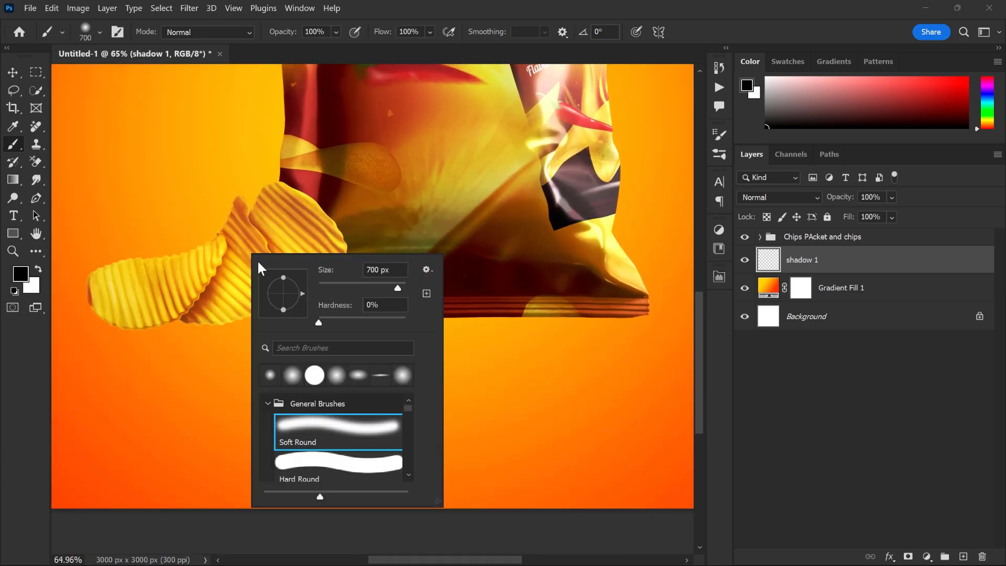
pyautogui.moveTo(285, 279); pyautogui.dragTo(287, 292)
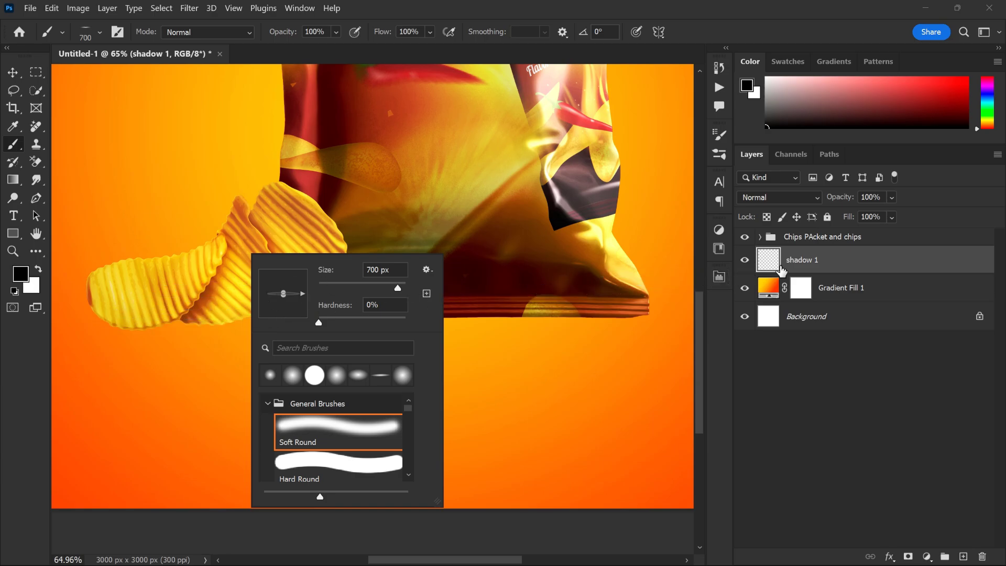
pyautogui.click(839, 265)
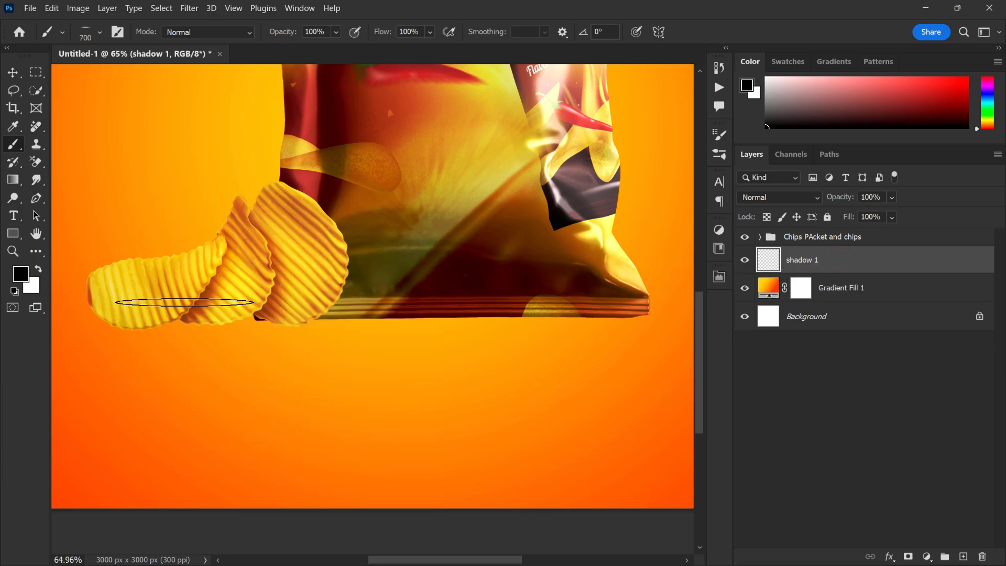
# Step: Paint a soft black shadow beneath the chips and packet
pyautogui.click(161, 317)
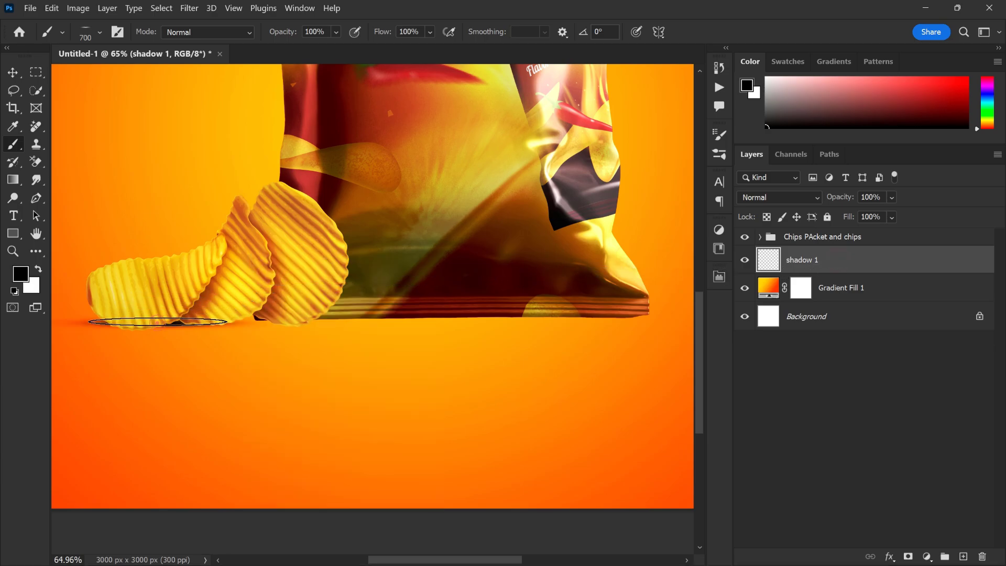
pyautogui.click(165, 318)
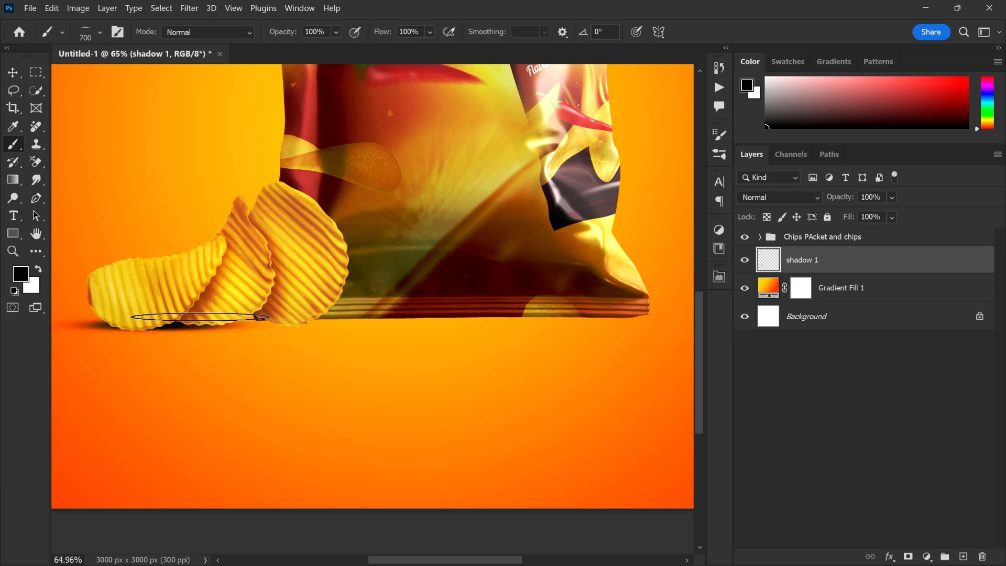
pyautogui.moveTo(206, 318); pyautogui.dragTo(544, 313)
pyautogui.hscroll(5, 461, 285)
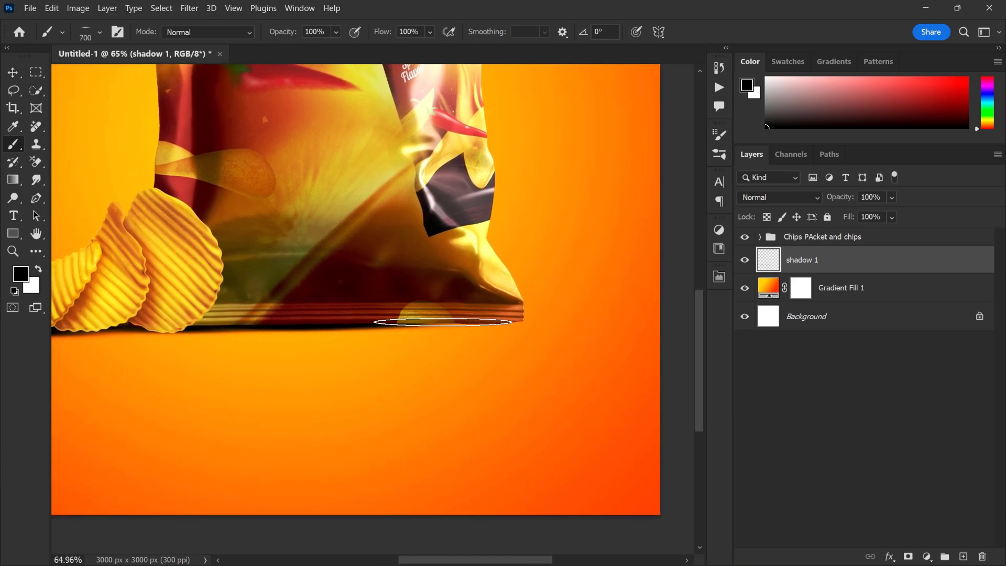
pyautogui.scroll(-4, 464, 346)
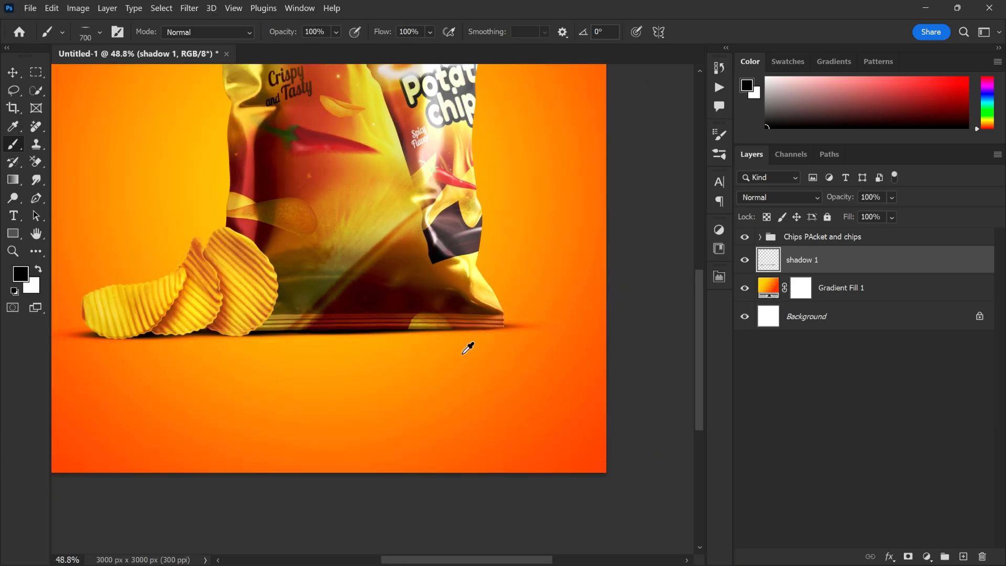
pyautogui.scroll(4, 220, 338)
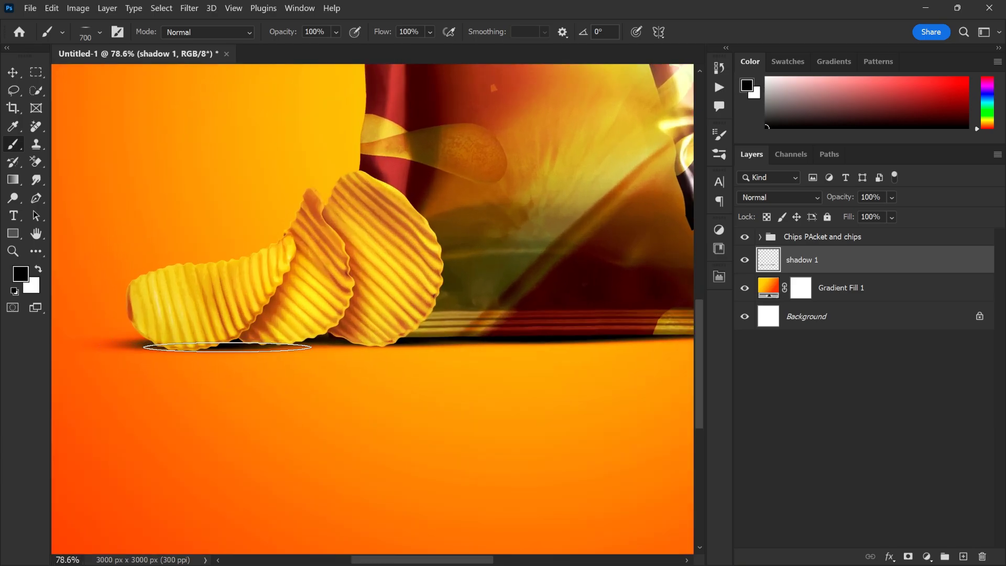
pyautogui.scroll(-1, 300, 335)
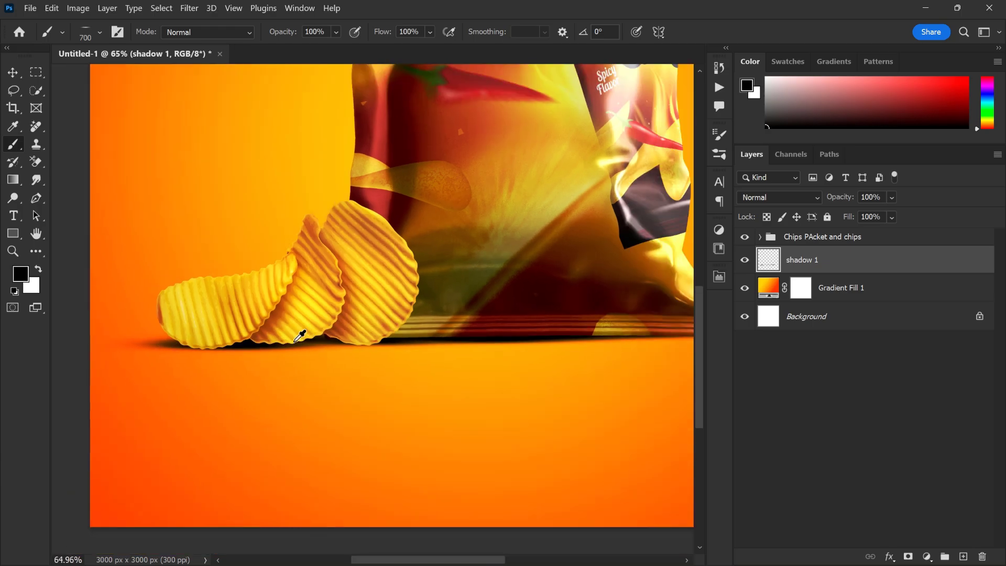
pyautogui.scroll(-2, 300, 336)
pyautogui.hscroll(2, 356, 314)
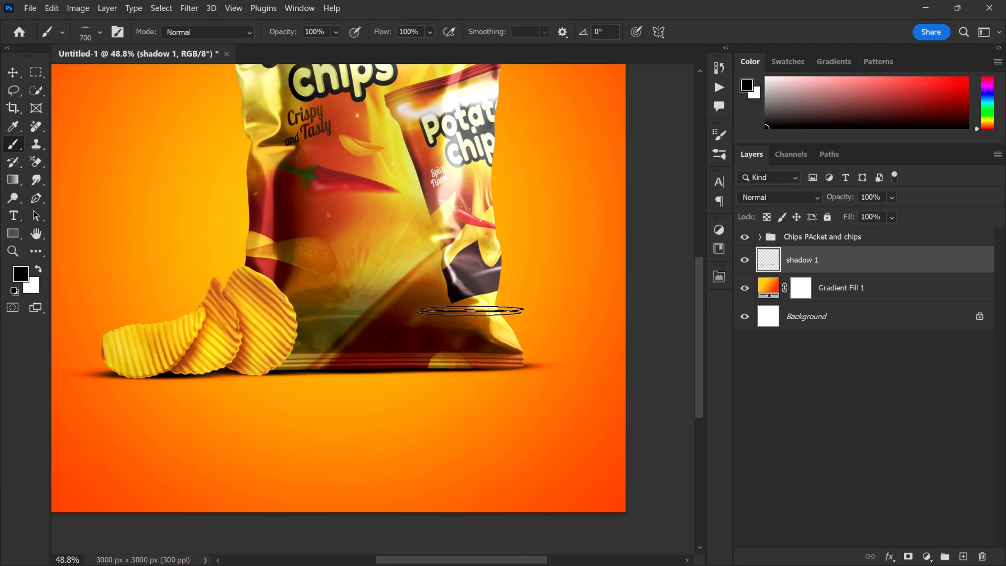
pyautogui.scroll(-1, 496, 329)
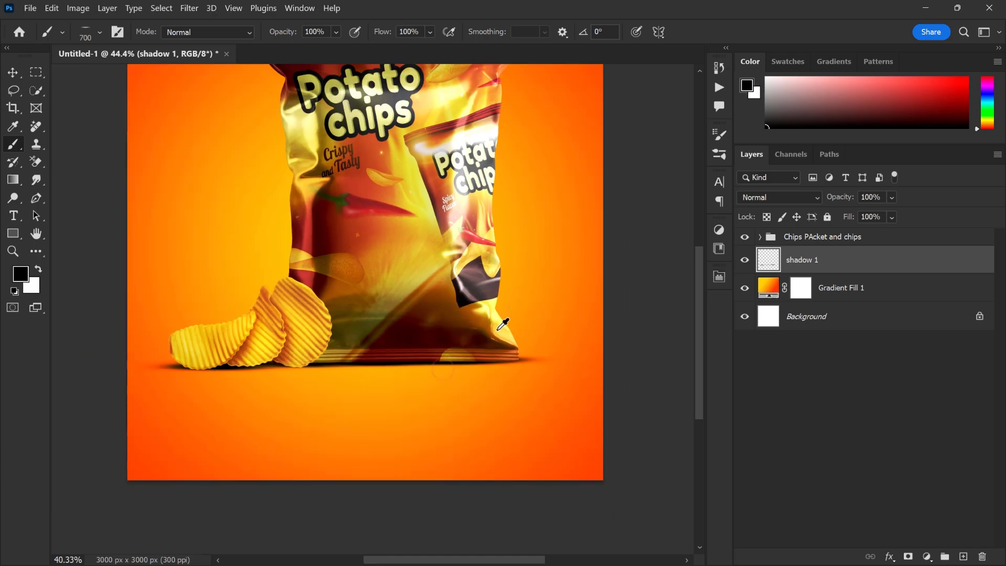
pyautogui.scroll(-1, 503, 325)
# Step: Lower the shadow 1 layer's opacity to 80%
pyautogui.press('v')
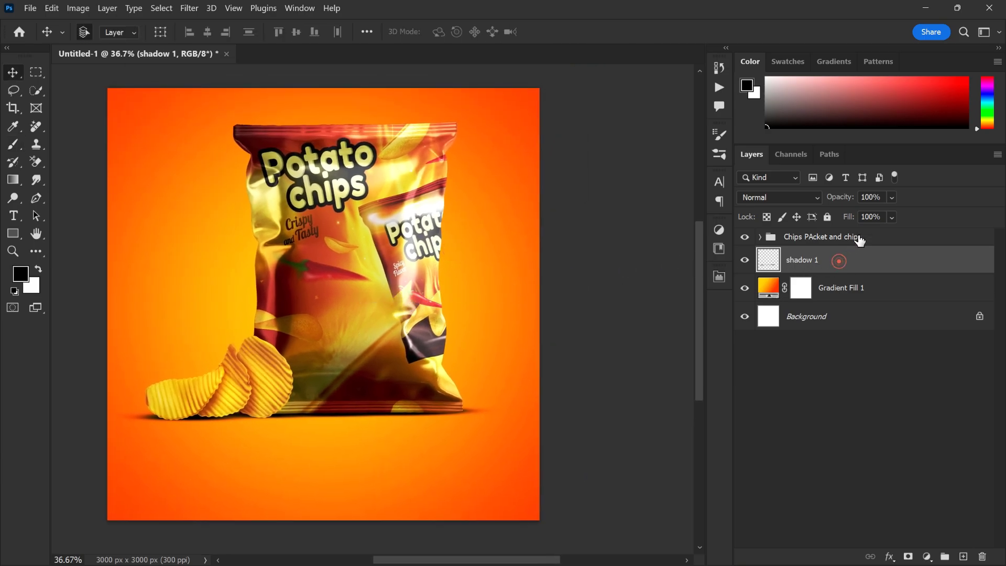
pyautogui.click(891, 199)
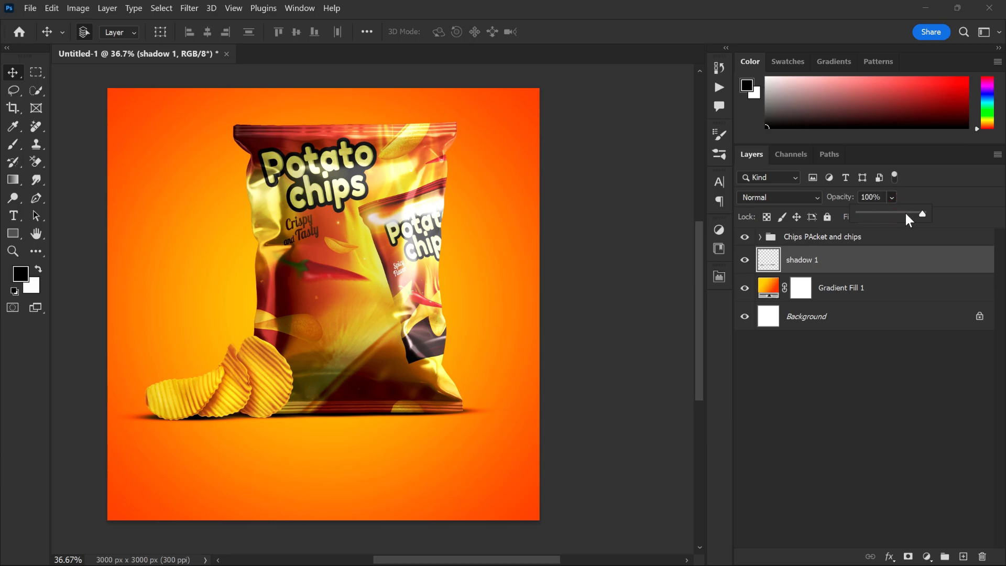
pyautogui.moveTo(911, 212); pyautogui.dragTo(909, 215)
pyautogui.click(869, 260)
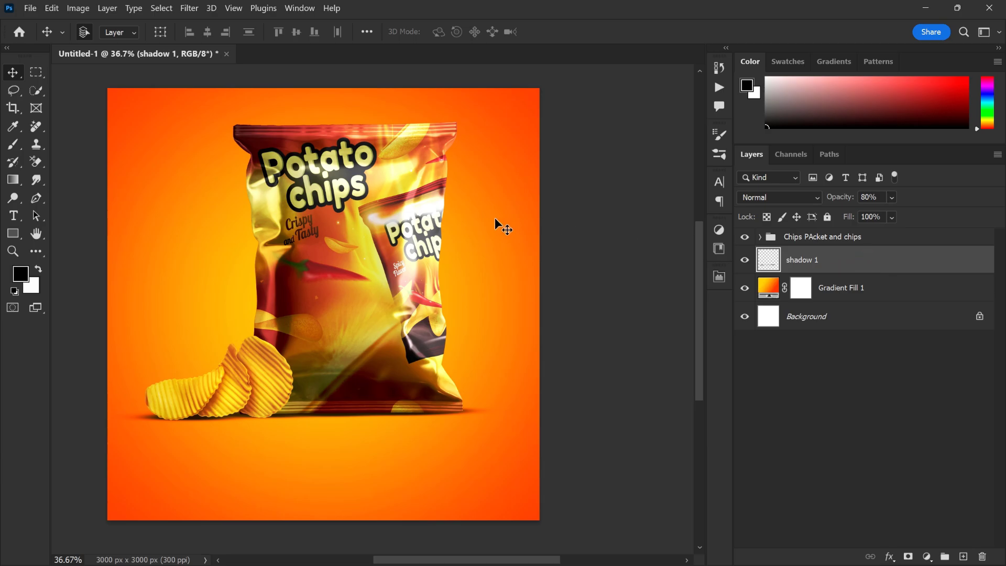
# Step: Add a new layer named 'shdaow 2' and set a flattened 1800 px brush
pyautogui.click(963, 557)
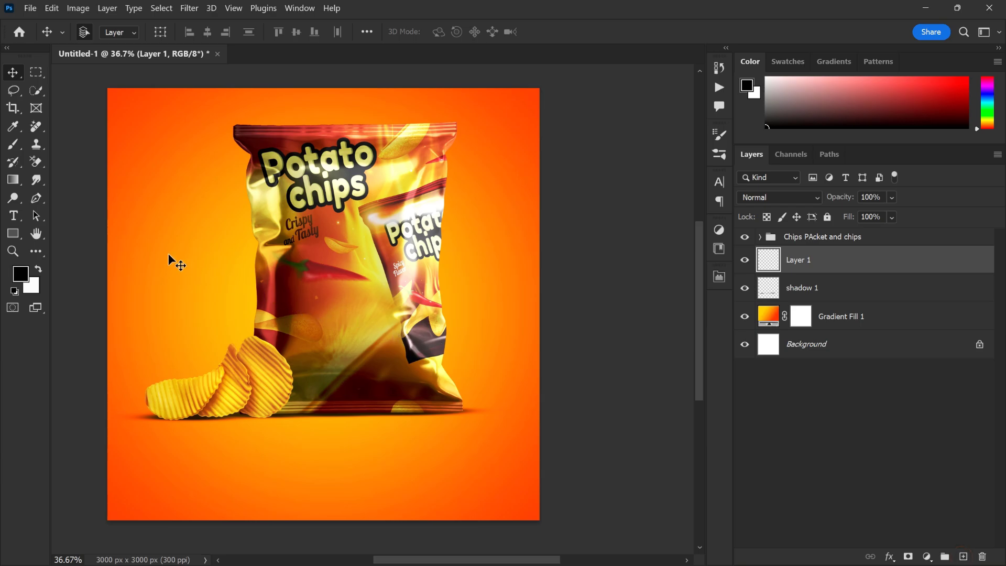
pyautogui.click(13, 145)
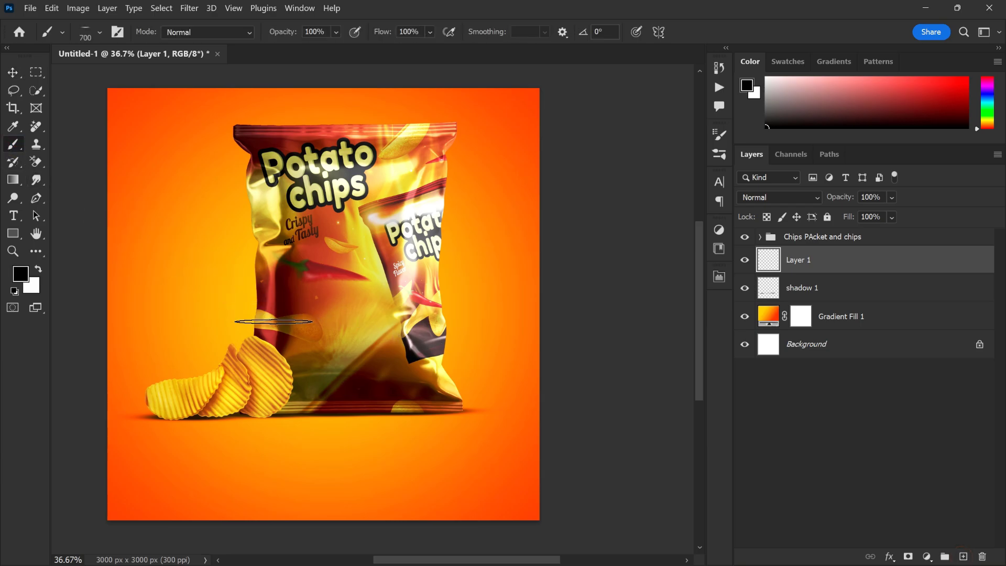
pyautogui.press(']')
pyautogui.press(']')
pyautogui.press(']')
pyautogui.press(']')
pyautogui.press(']')
pyautogui.press(']')
pyautogui.press(']')
pyautogui.press(']')
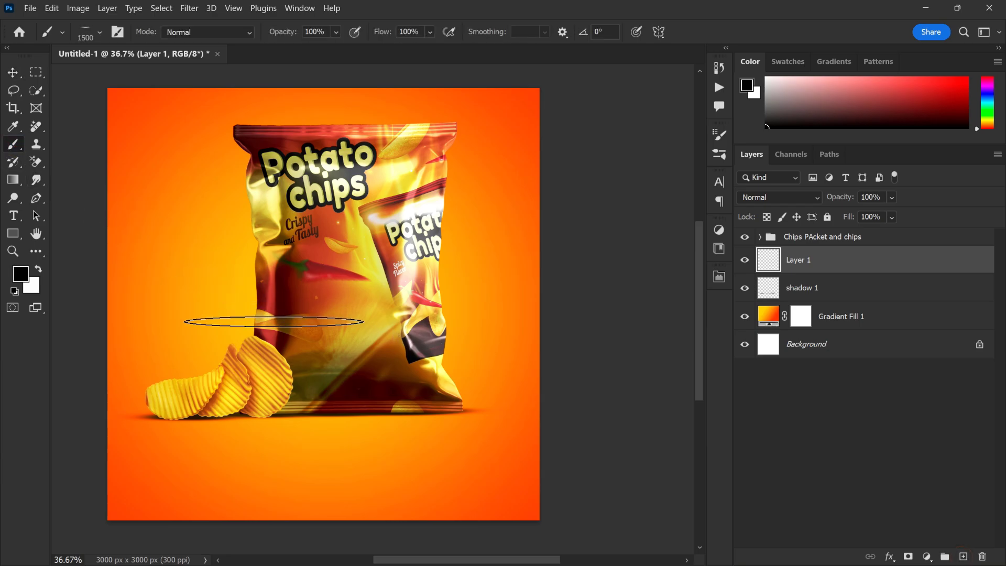
pyautogui.press(']')
pyautogui.press(']')
pyautogui.press(']')
pyautogui.rightClick(273, 321)
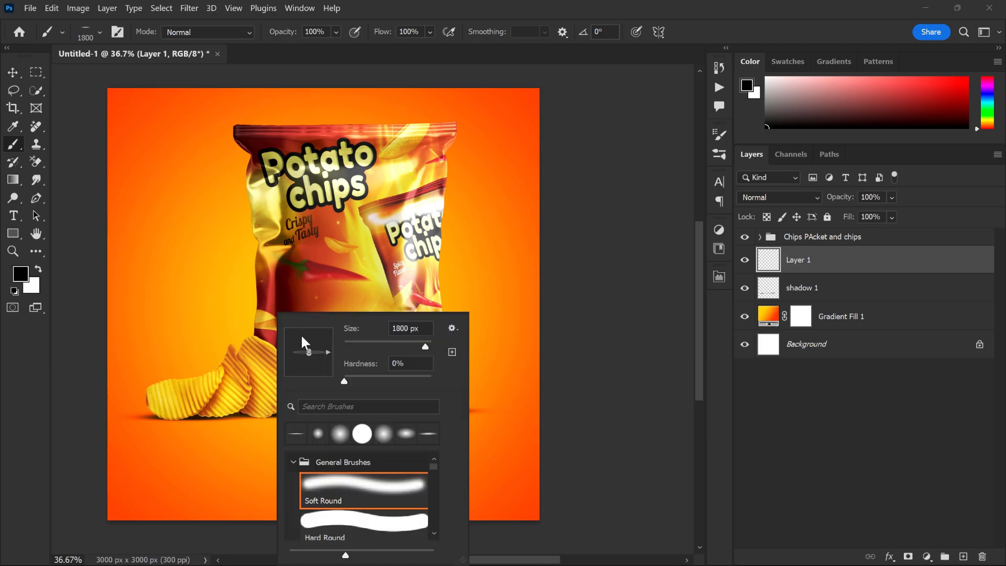
pyautogui.moveTo(311, 352); pyautogui.dragTo(312, 353)
pyautogui.click(820, 263)
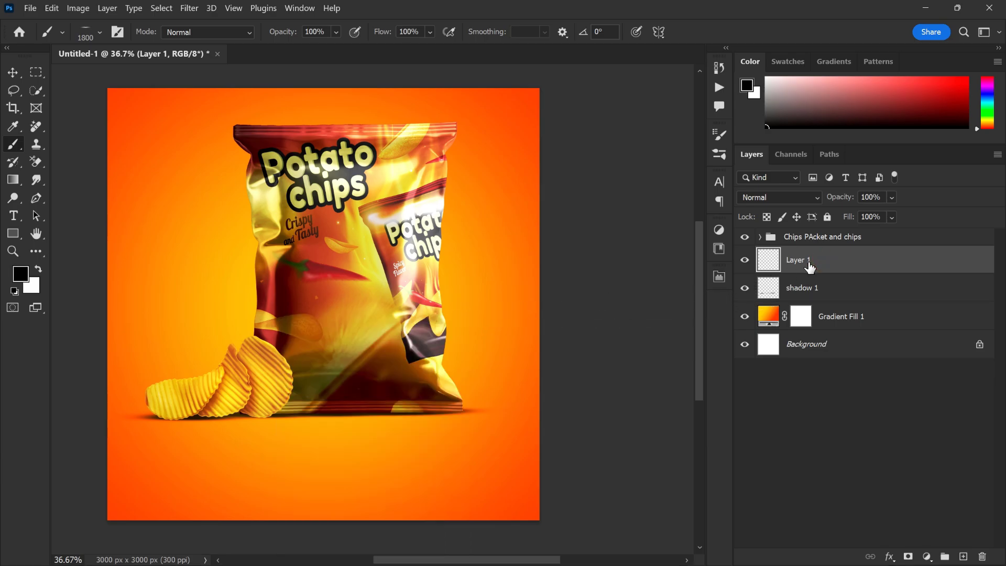
pyautogui.doubleClick(798, 260)
pyautogui.write('shdaow 2')
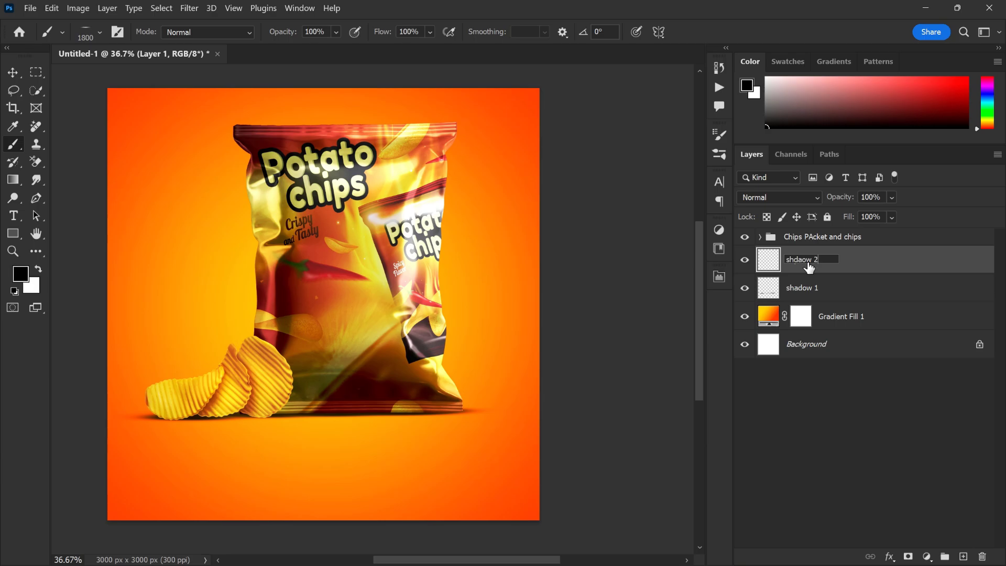
pyautogui.press('Return')
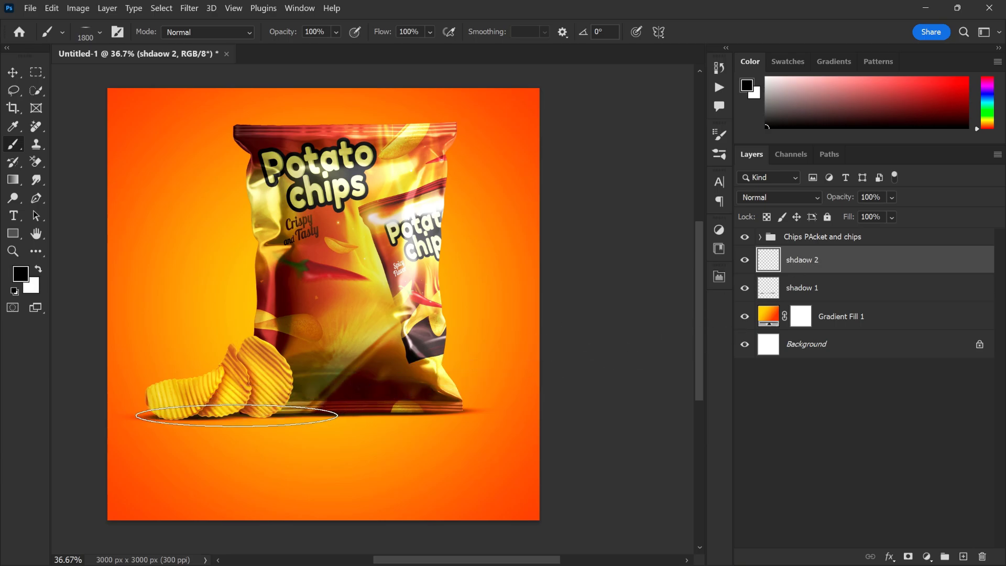
# Step: Paint soft contact shadows under the chips and the bag
pyautogui.click(236, 415)
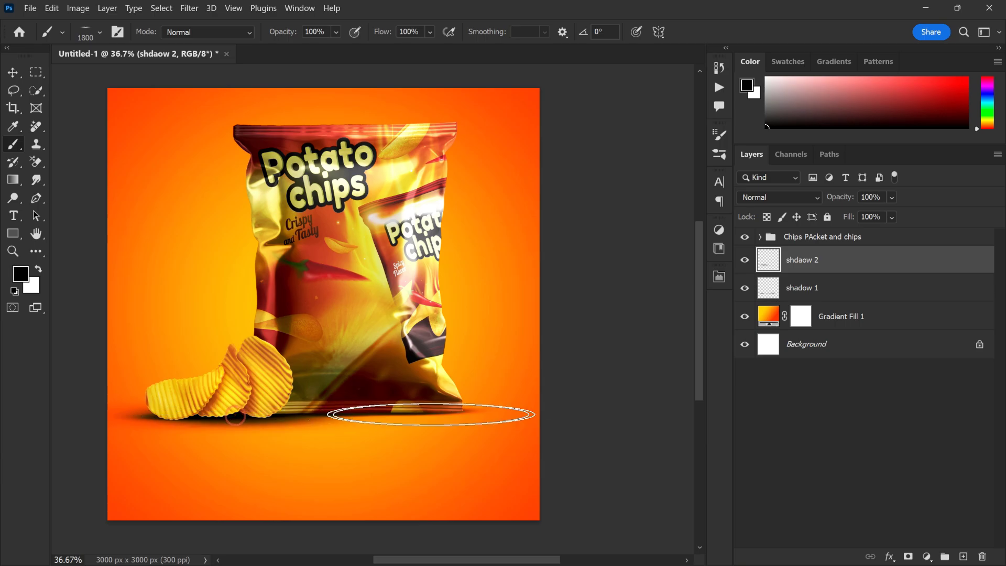
pyautogui.click(377, 413)
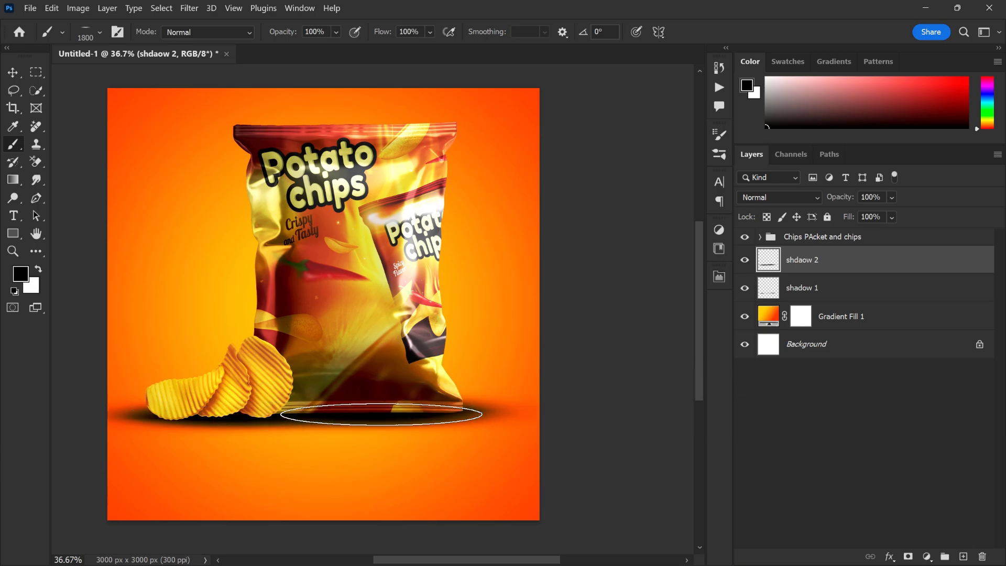
pyautogui.click(381, 414)
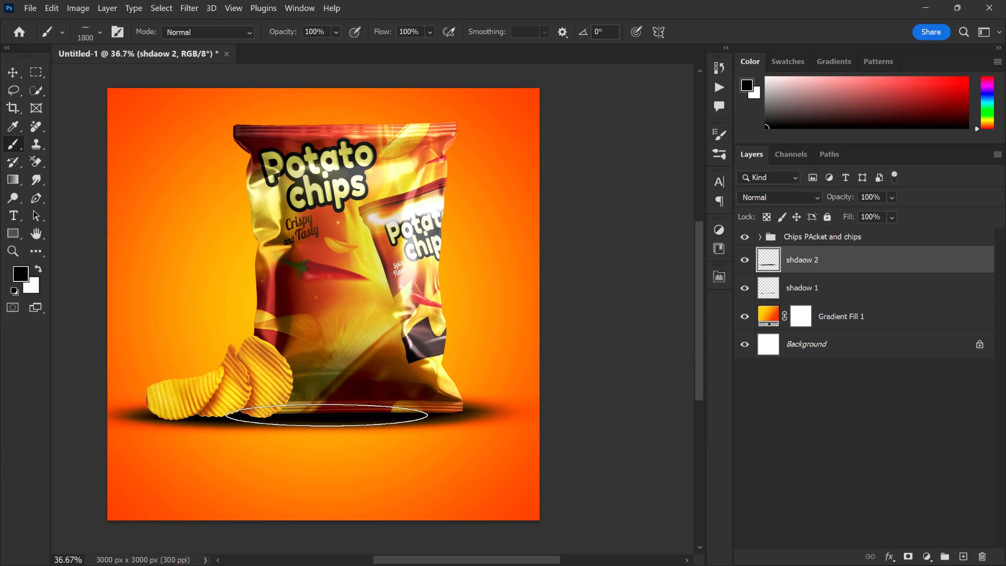
pyautogui.click(326, 415)
# Step: Fade the shdaow 2 layer to 29% opacity
pyautogui.press('v')
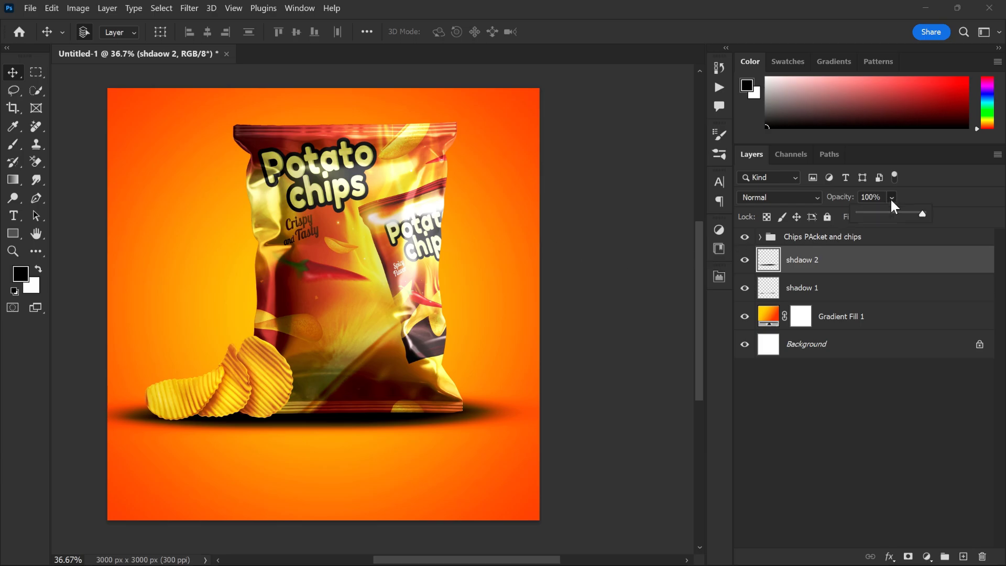
pyautogui.moveTo(891, 198); pyautogui.dragTo(877, 215)
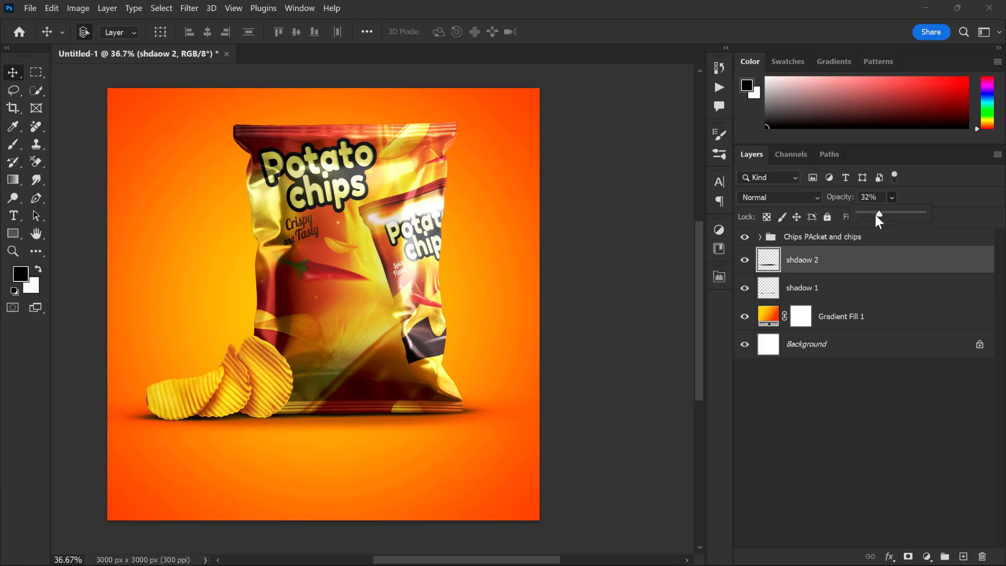
pyautogui.click(875, 215)
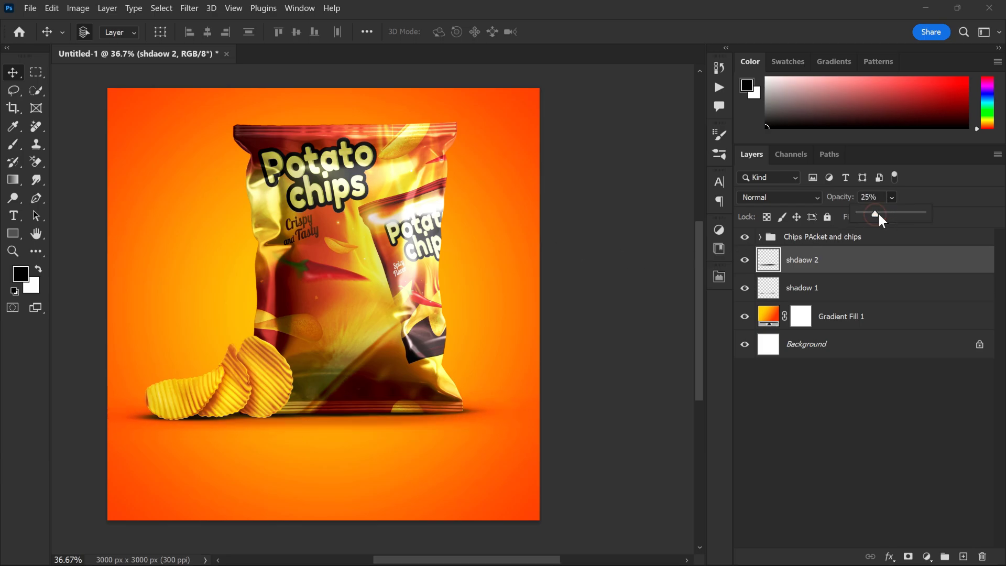
pyautogui.moveTo(880, 215); pyautogui.dragTo(876, 215)
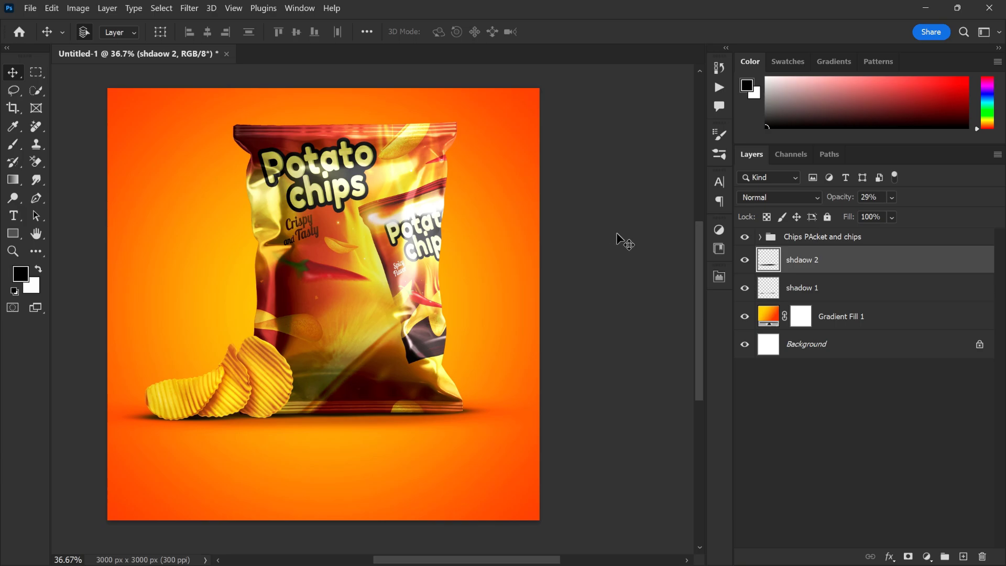
# Step: Duplicate the Chips PAcket and chips group below shadow 1 and name it 'reflection'
pyautogui.click(813, 237)
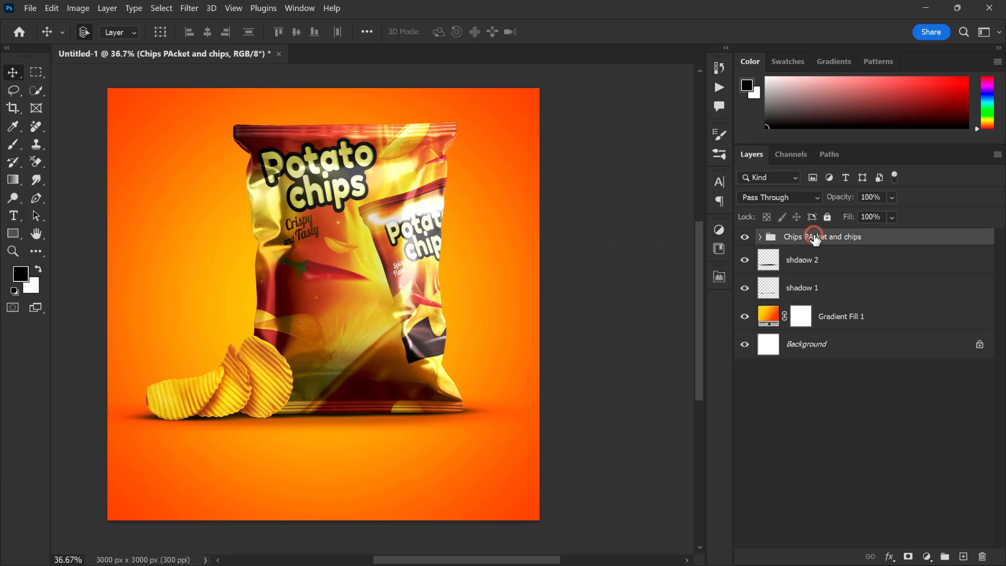
pyautogui.hotkey('ctrl', 'j')
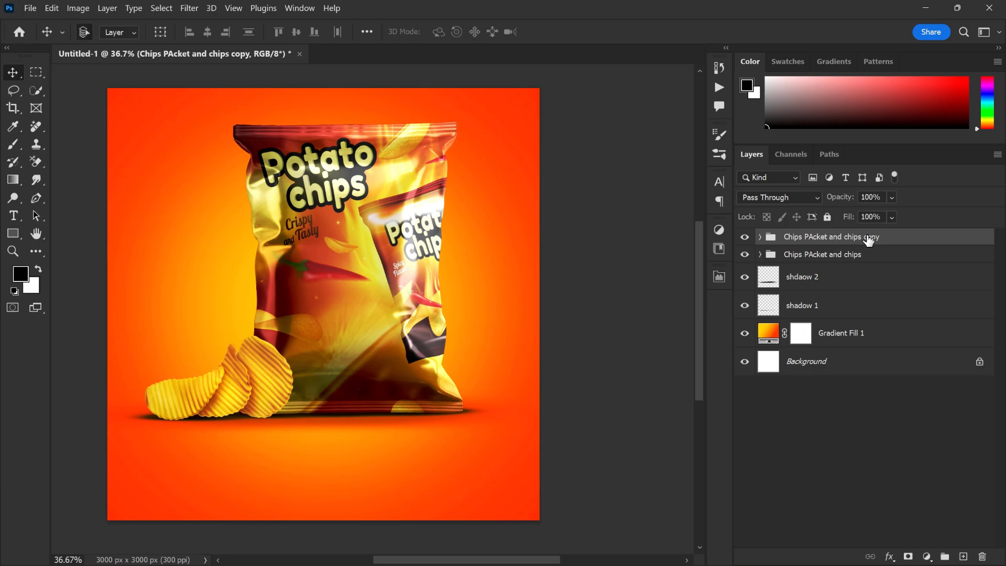
pyautogui.moveTo(868, 240); pyautogui.dragTo(816, 317)
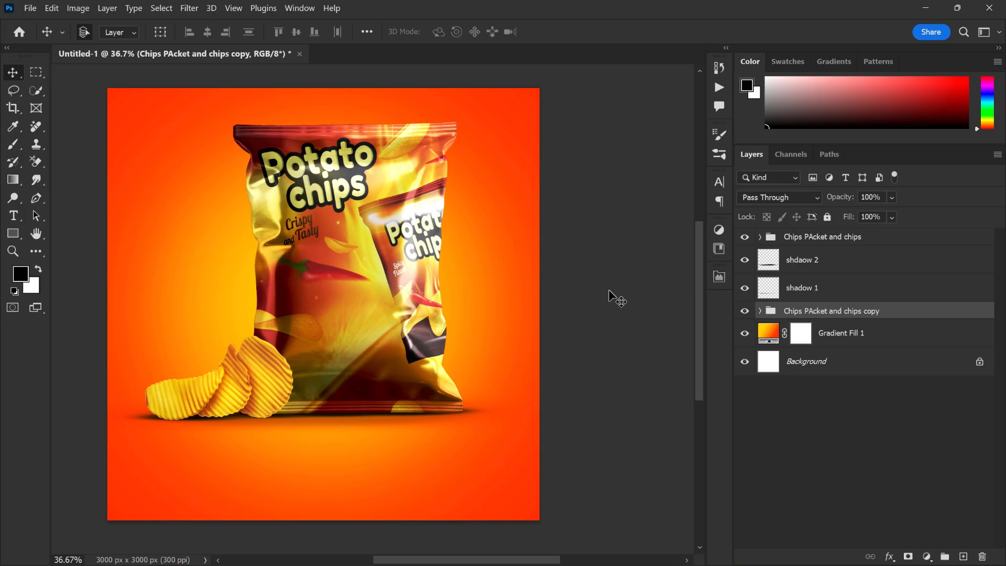
pyautogui.doubleClick(826, 311)
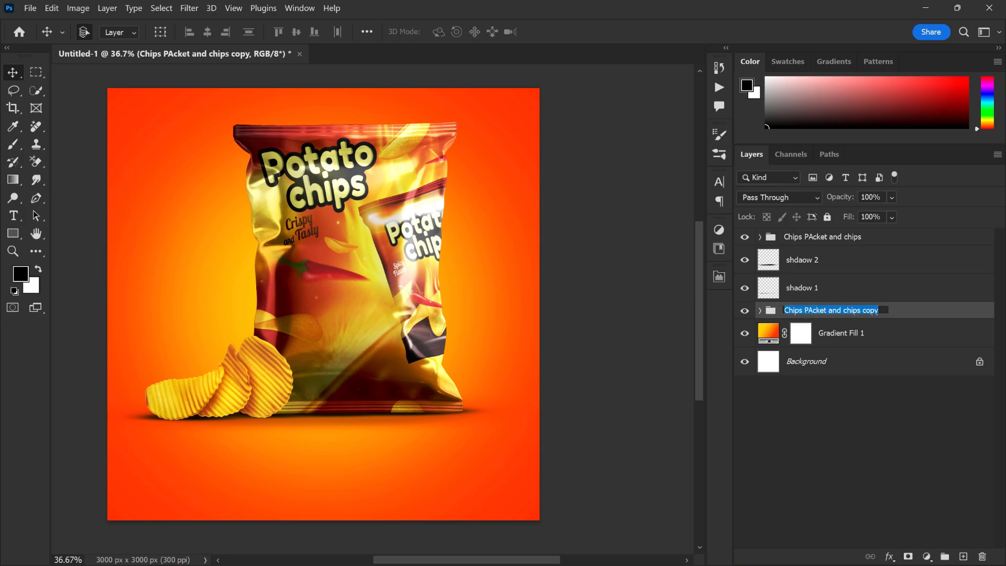
pyautogui.write('reflecti')
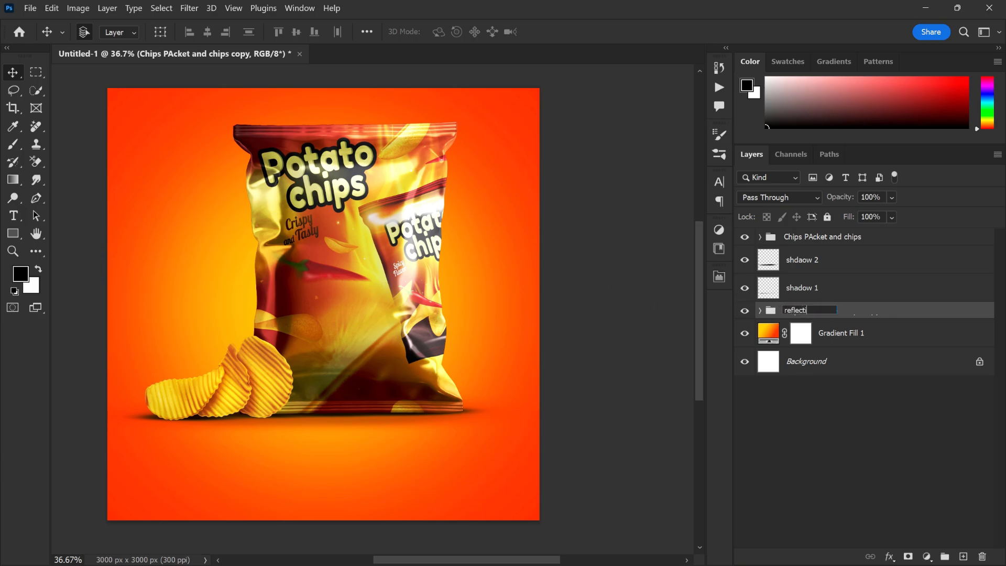
pyautogui.write('on')
pyautogui.press('Return')
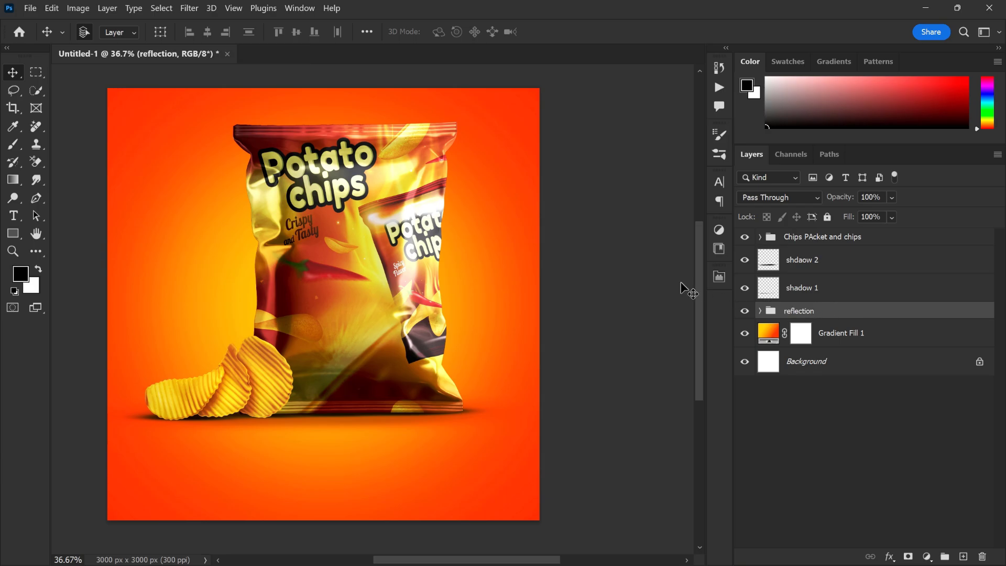
# Step: Flip the reflection group vertically, move it under the bag, skew slightly and commit
pyautogui.hotkey('ctrl', 't')
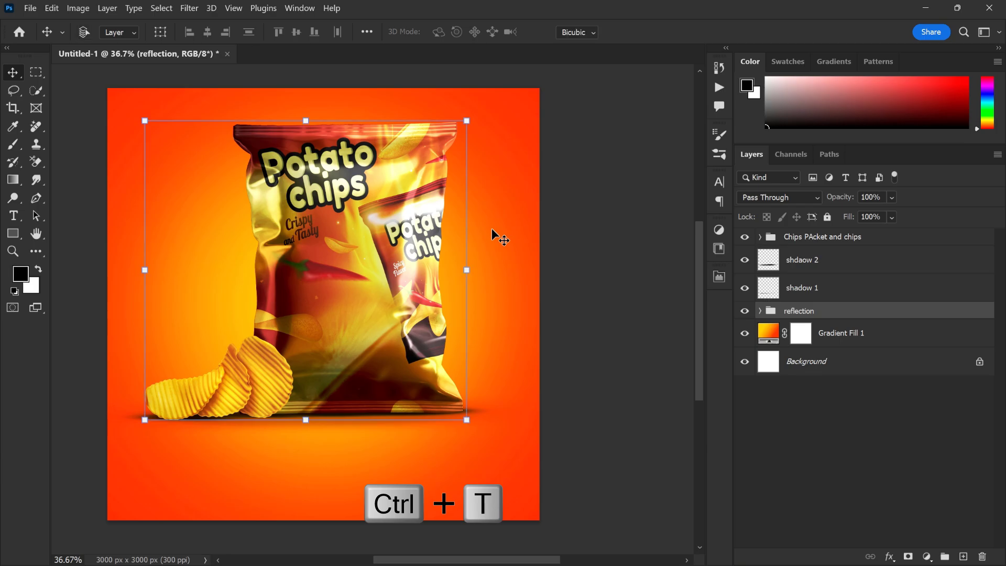
pyautogui.rightClick(274, 150)
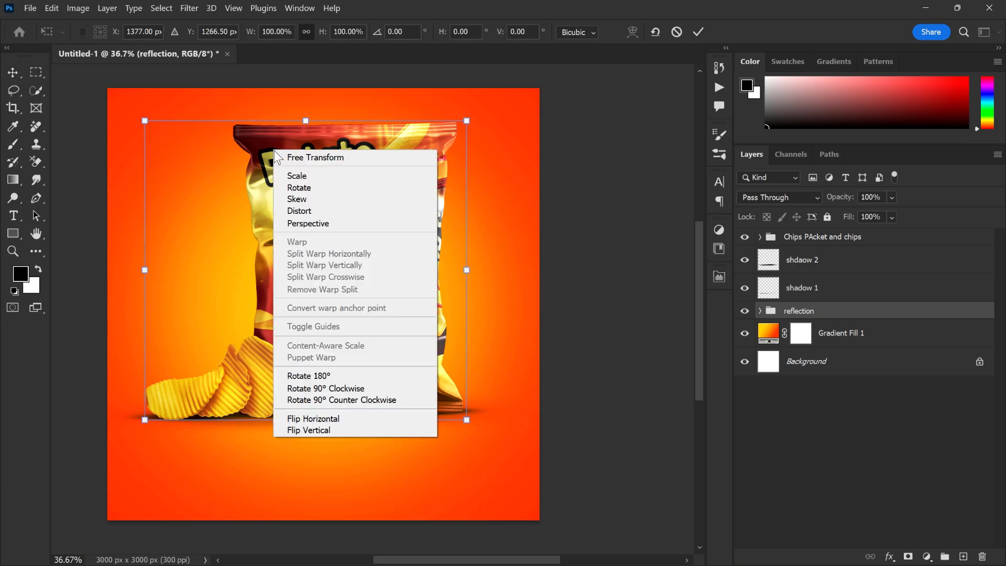
pyautogui.click(330, 429)
pyautogui.moveTo(324, 191); pyautogui.dragTo(316, 470)
pyautogui.scroll(3, 320, 430)
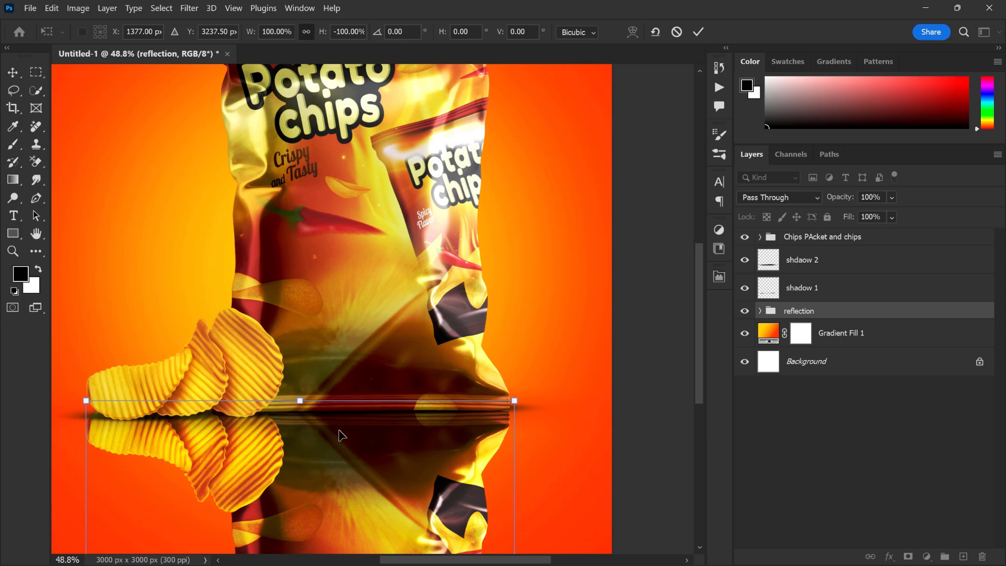
pyautogui.moveTo(339, 430)
pyautogui.mouseDown()
pyautogui.moveTo(341, 451)
pyautogui.moveTo(341, 440)
pyautogui.mouseUp()
pyautogui.moveTo(515, 411); pyautogui.dragTo(518, 406)
pyautogui.click(698, 32)
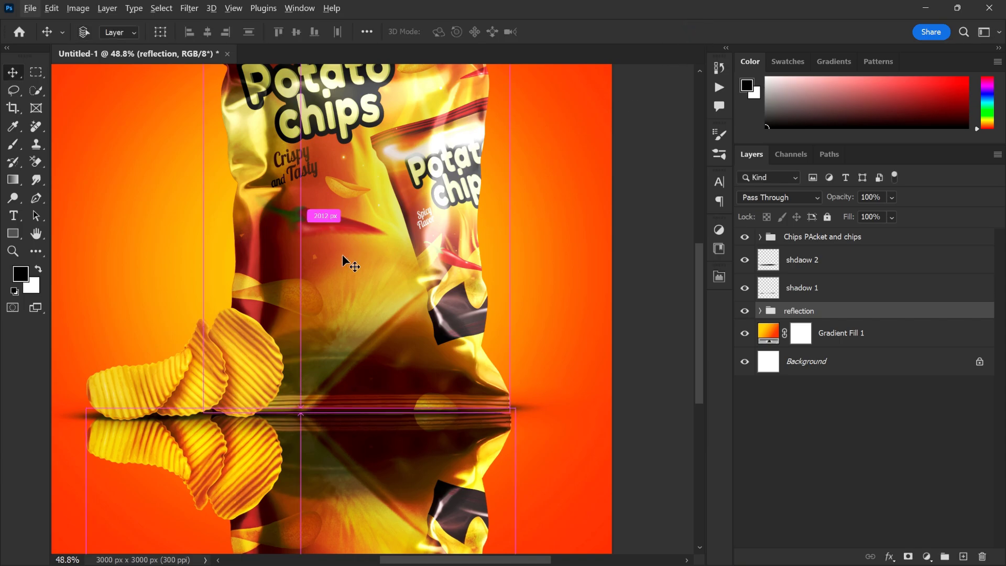
pyautogui.scroll(-1, 343, 260)
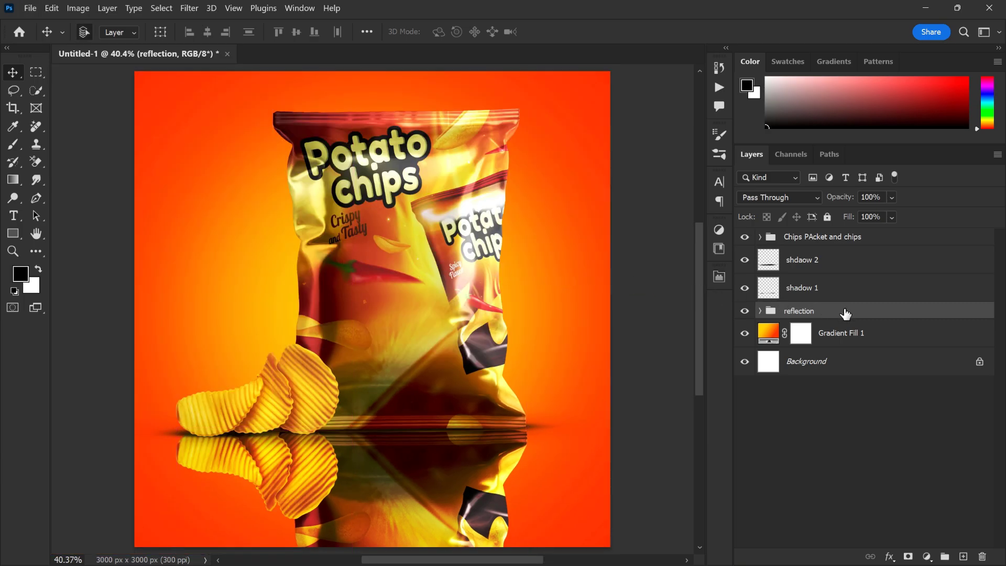
# Step: Mask the reflection group with a reversed gradient fading it toward the canvas bottom
pyautogui.click(909, 556)
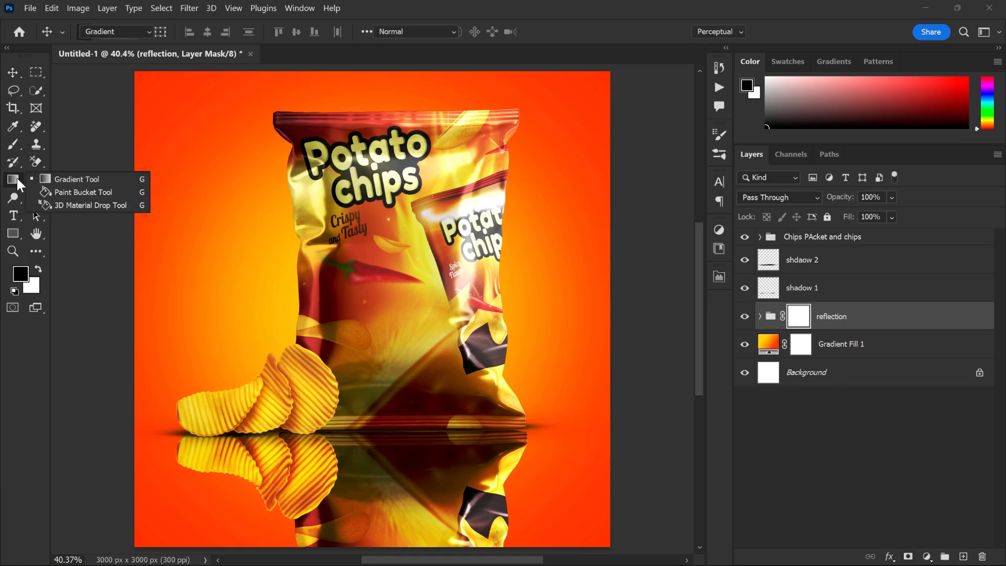
pyautogui.click(77, 184)
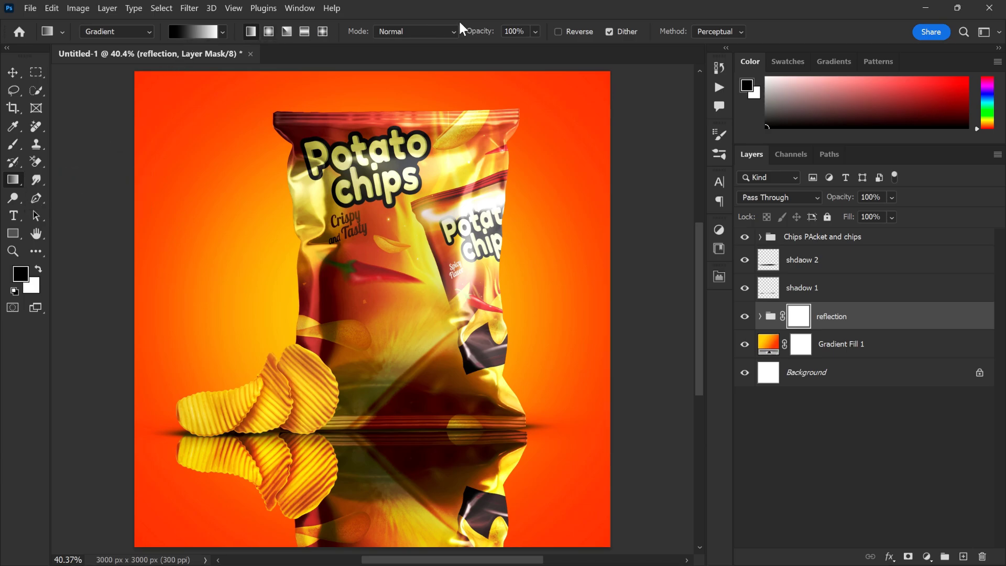
pyautogui.click(558, 32)
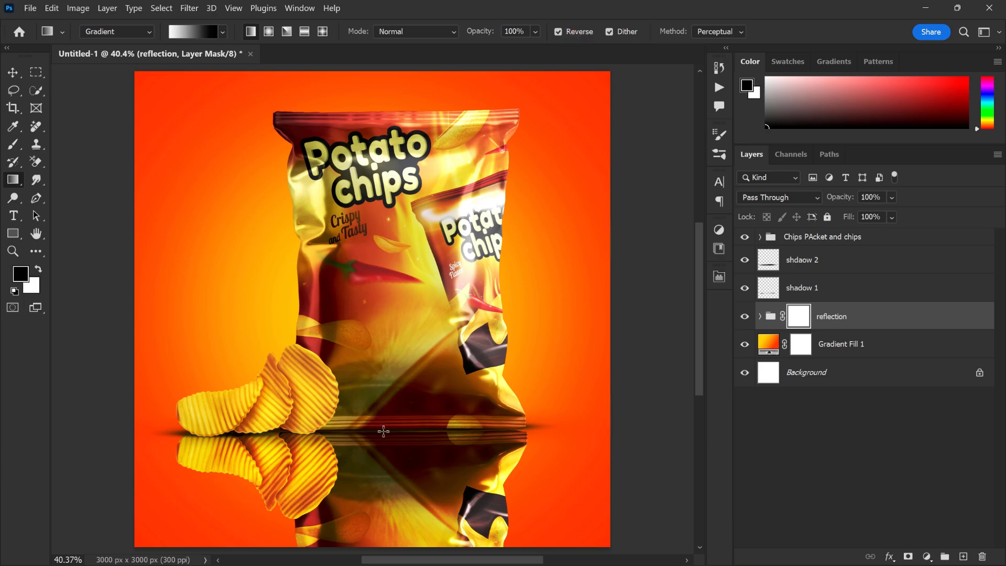
pyautogui.moveTo(383, 429); pyautogui.dragTo(387, 545)
pyautogui.moveTo(394, 482); pyautogui.dragTo(395, 474)
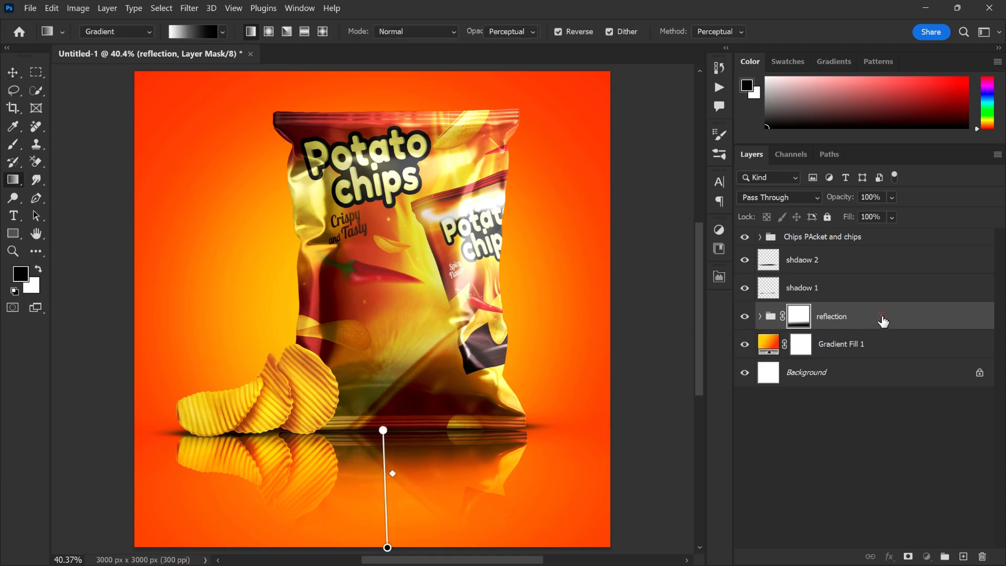
# Step: Lower the reflection group's opacity to 21%
pyautogui.click(882, 319)
pyautogui.click(891, 197)
pyautogui.moveTo(891, 210); pyautogui.dragTo(876, 219)
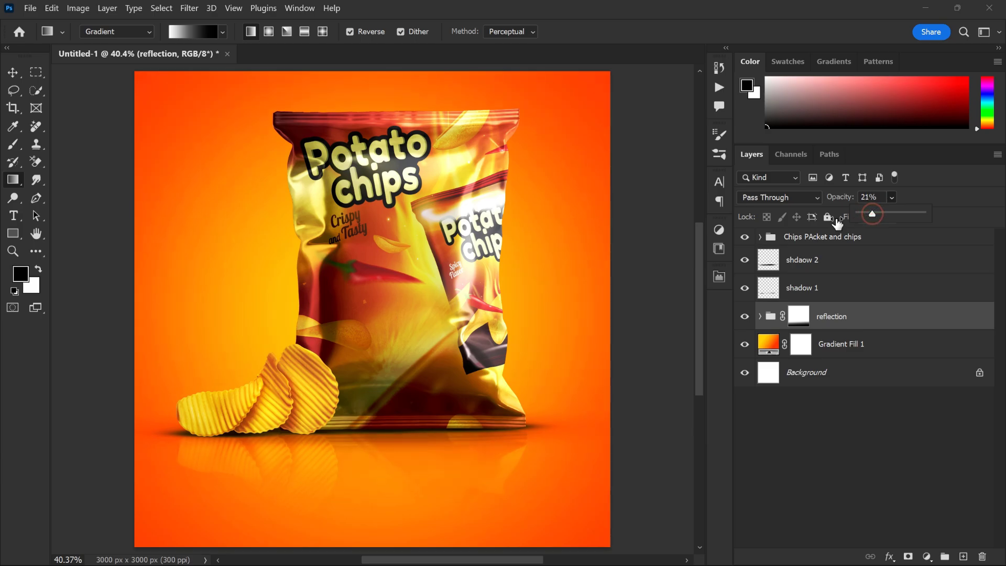
# Step: With the Move tool active, turn off the shadow 1 layer's visibility while keeping the reflection visible
pyautogui.press('v')
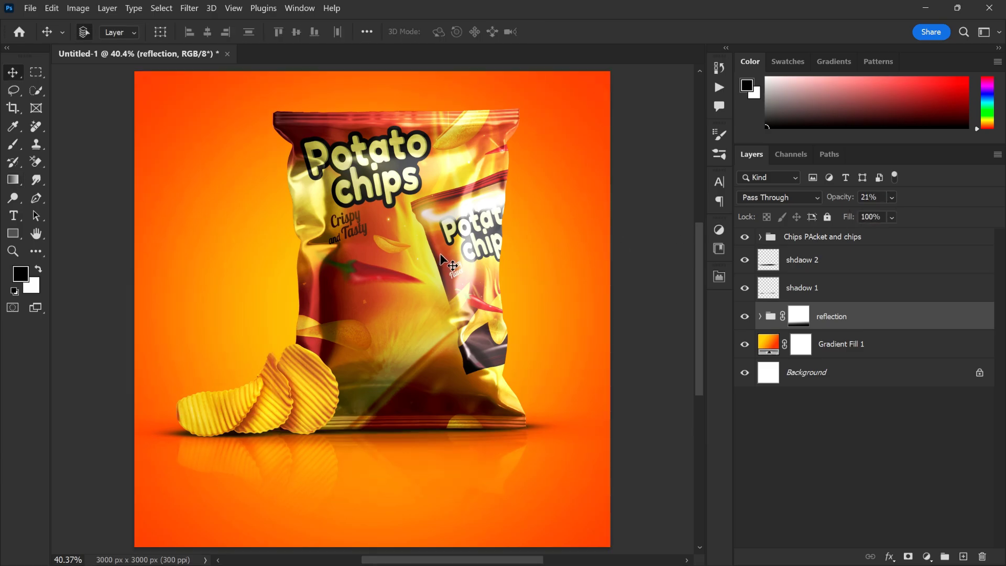
pyautogui.scroll(-2, 336, 288)
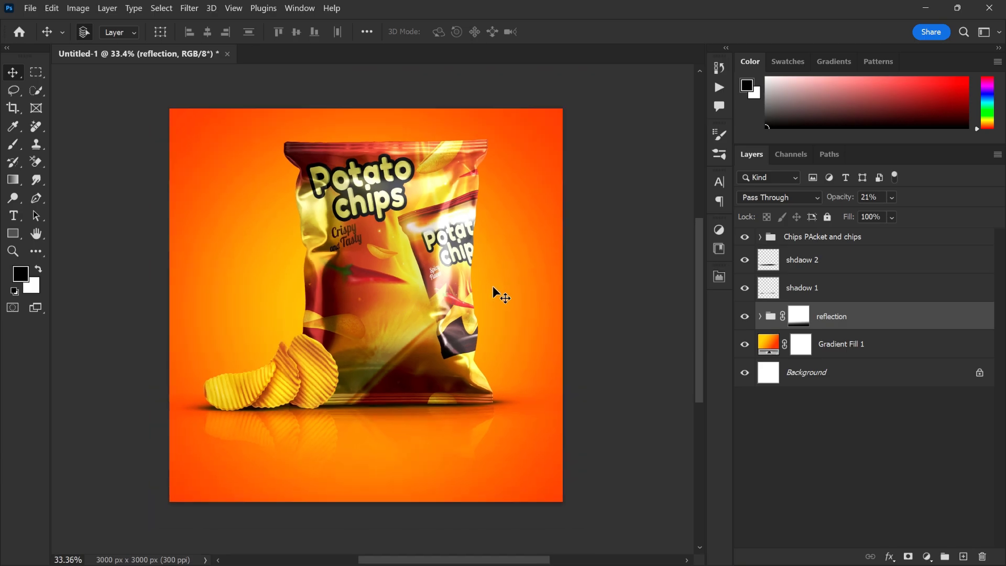
pyautogui.click(744, 316)
pyautogui.click(746, 289)
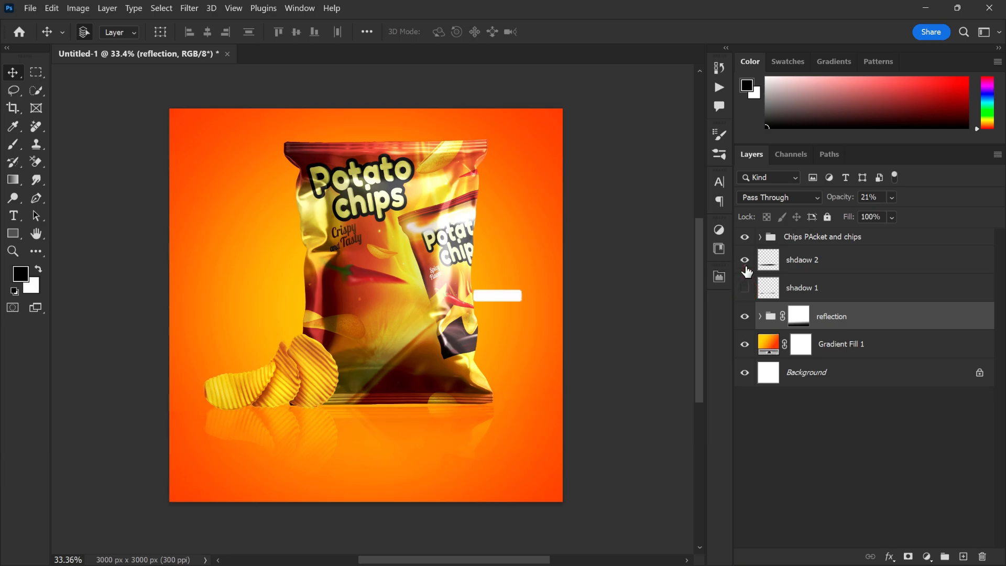